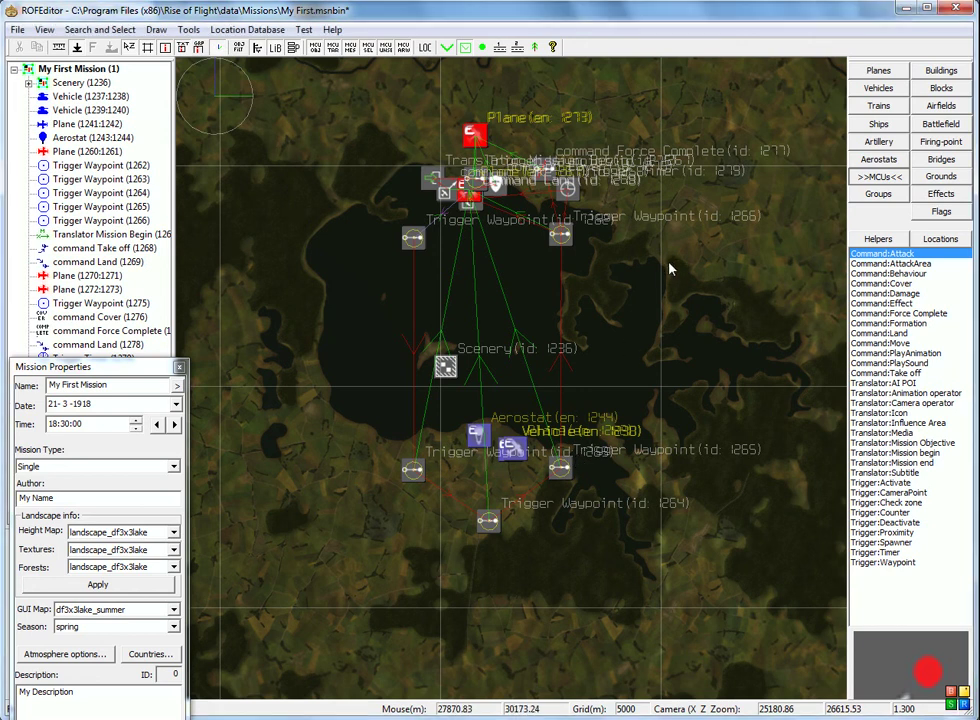
Step: Change the model of the blue plane parked by the southern airfield's hangars (entity 1242) to spad13
right_drag(610, 408, 540, 563)
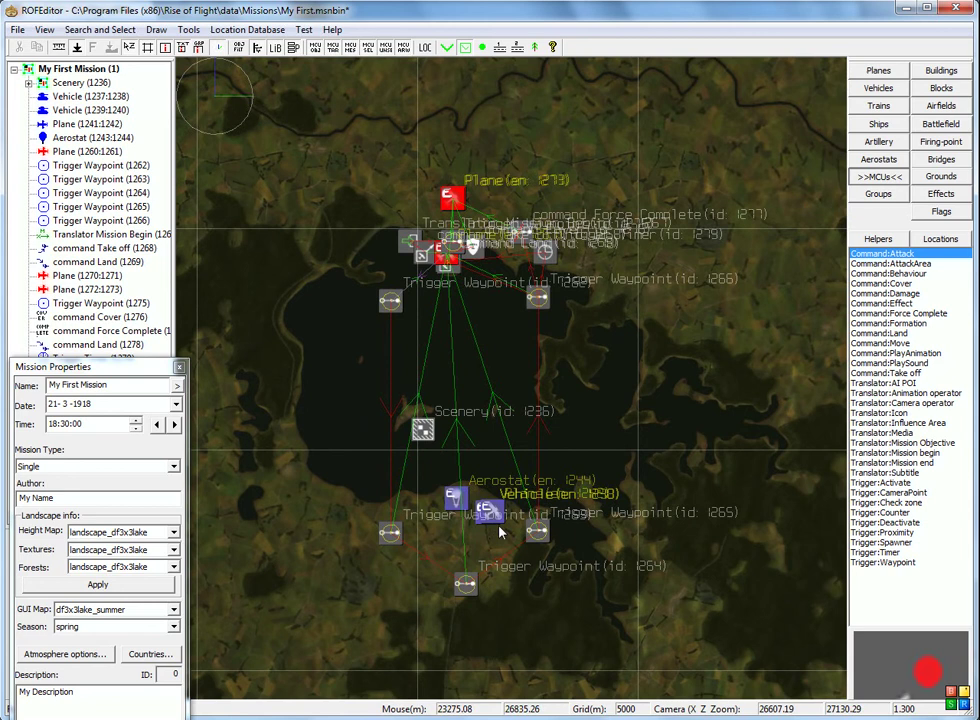
scroll(503, 540, up, 5)
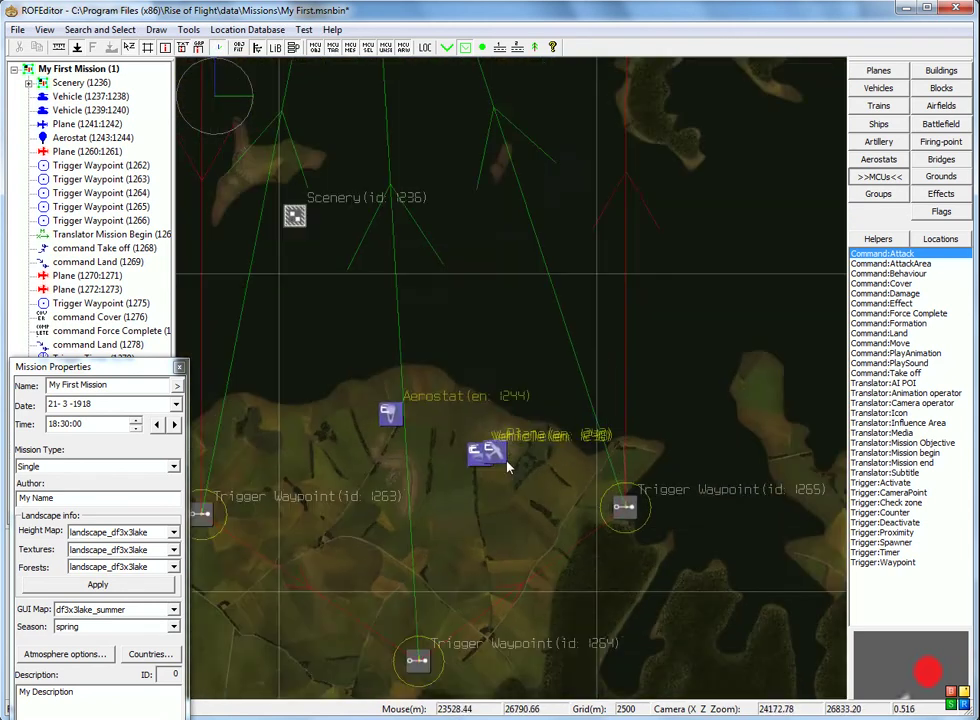
scroll(507, 465, down, 3)
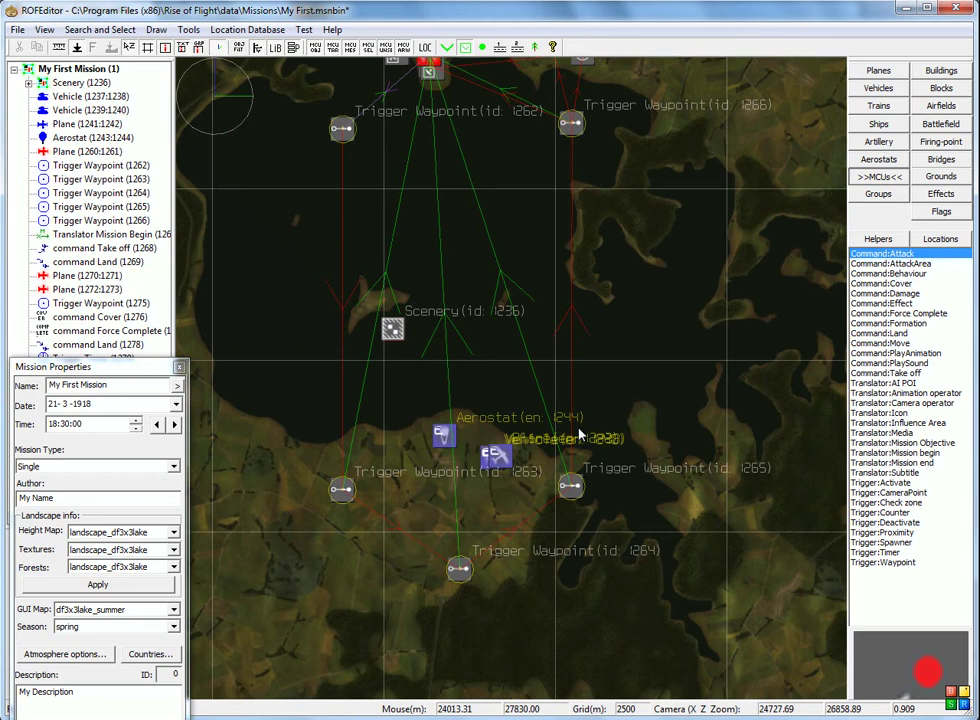
scroll(510, 459, up, 5)
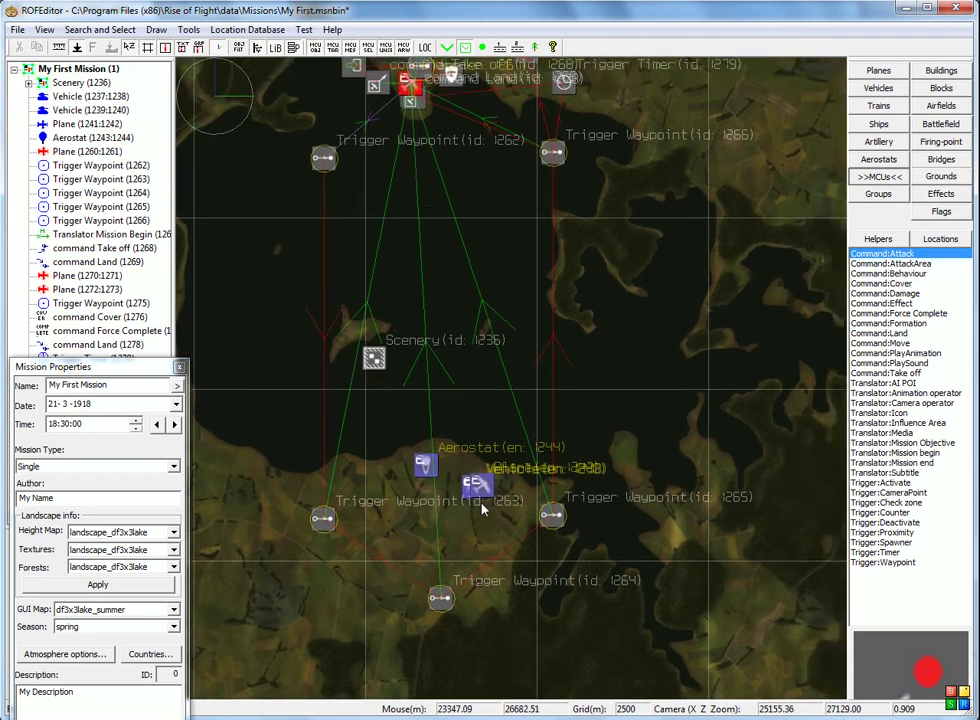
scroll(497, 478, up, 6)
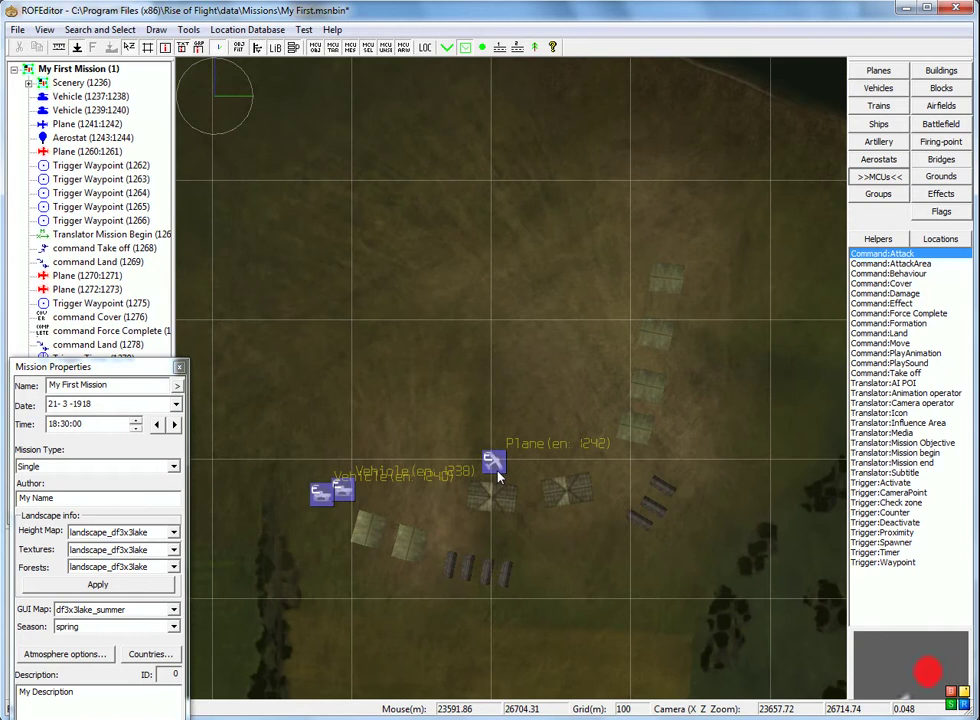
middle_drag(497, 457, 509, 405)
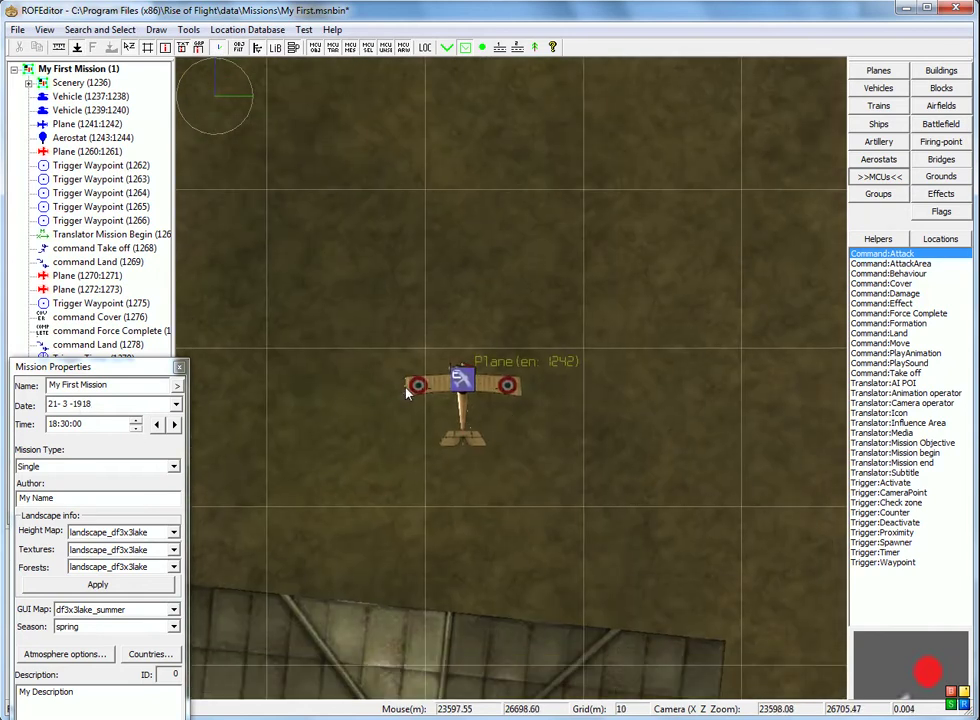
click(468, 387)
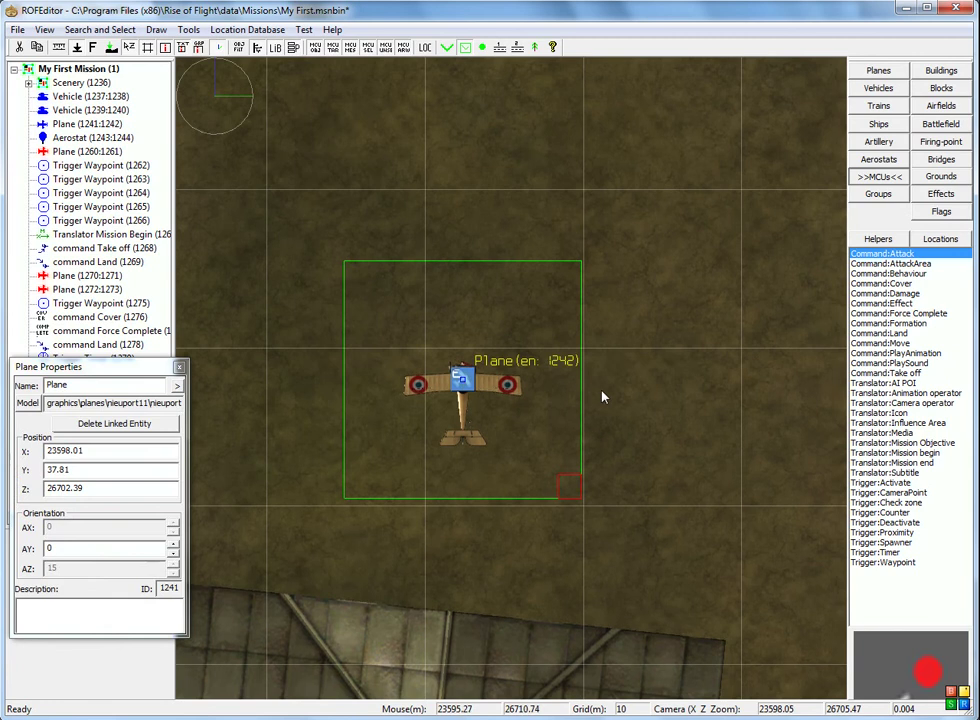
scroll(636, 393, down, 1)
scroll(635, 393, down, 2)
middle_drag(648, 394, 591, 385)
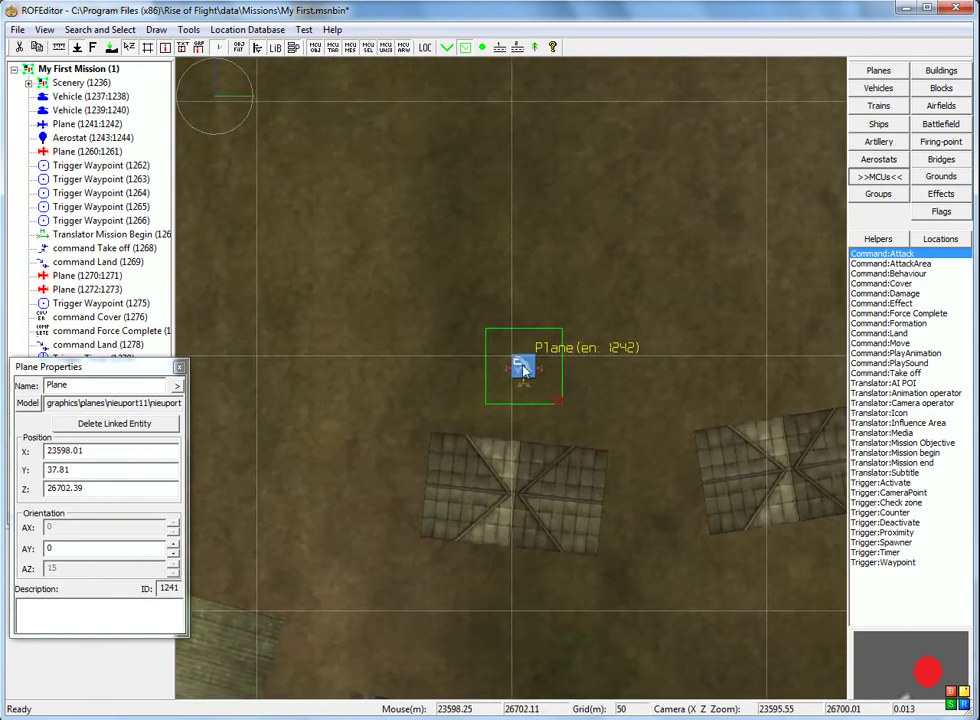
drag(60, 366, 47, 393)
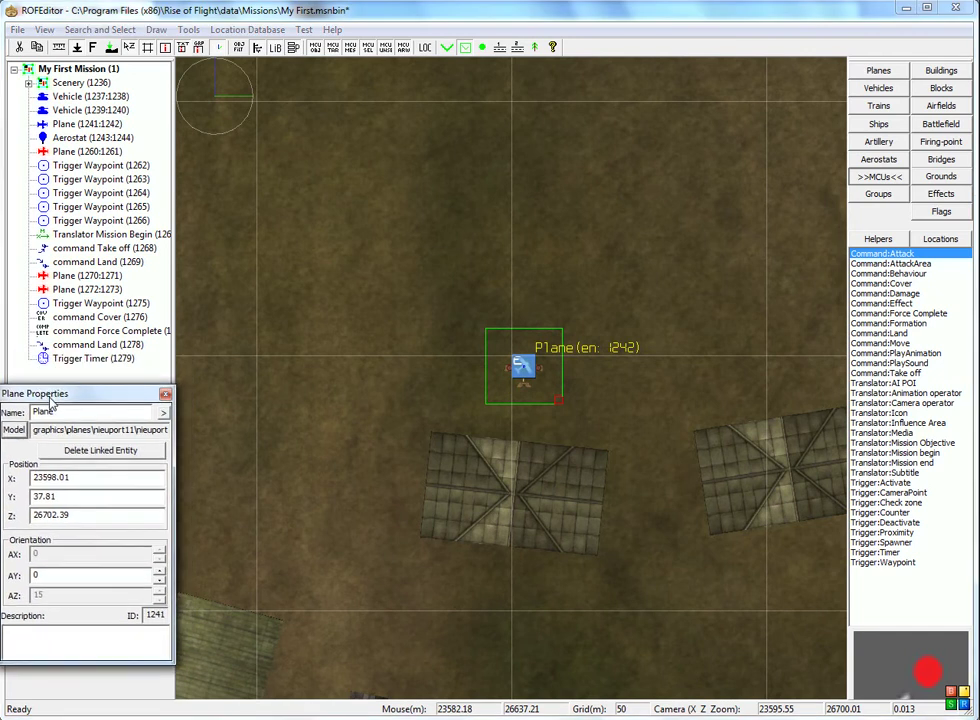
click(14, 430)
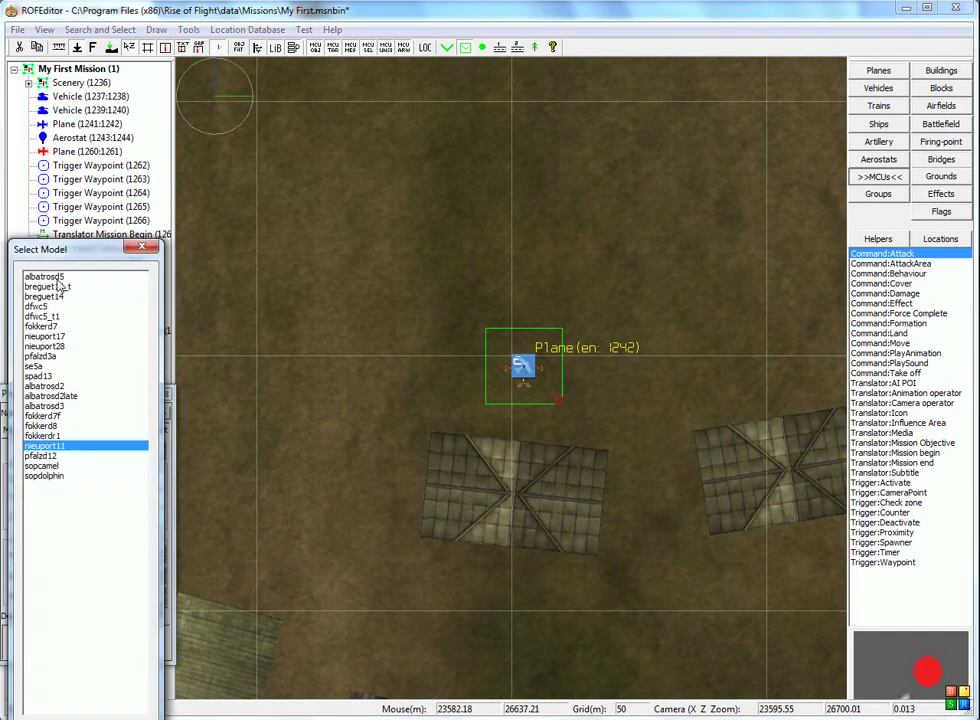
click(40, 376)
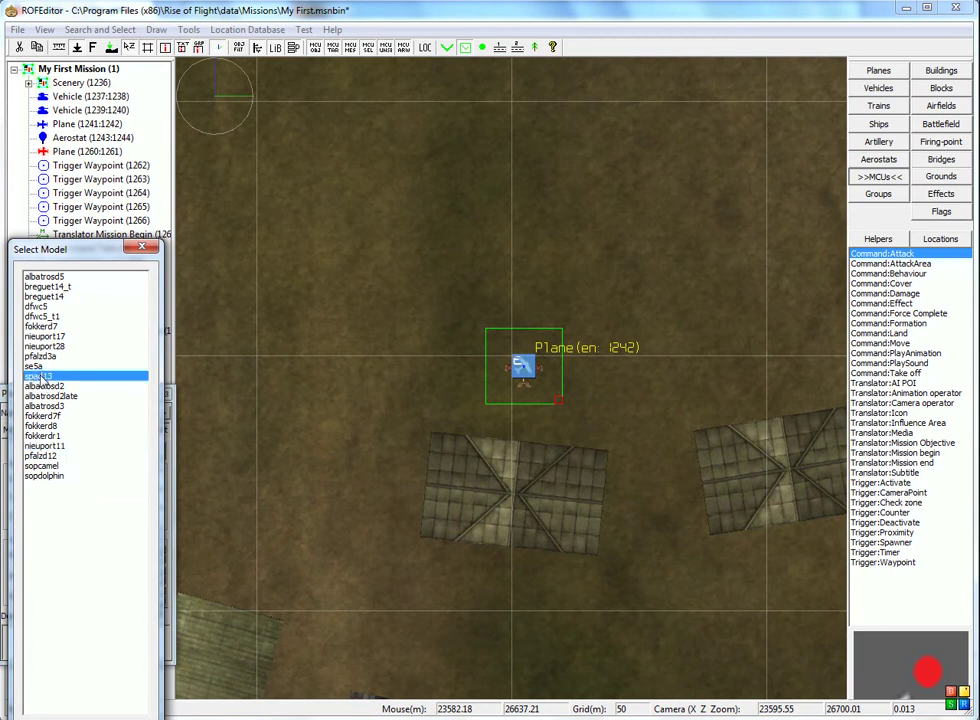
double_click(40, 377)
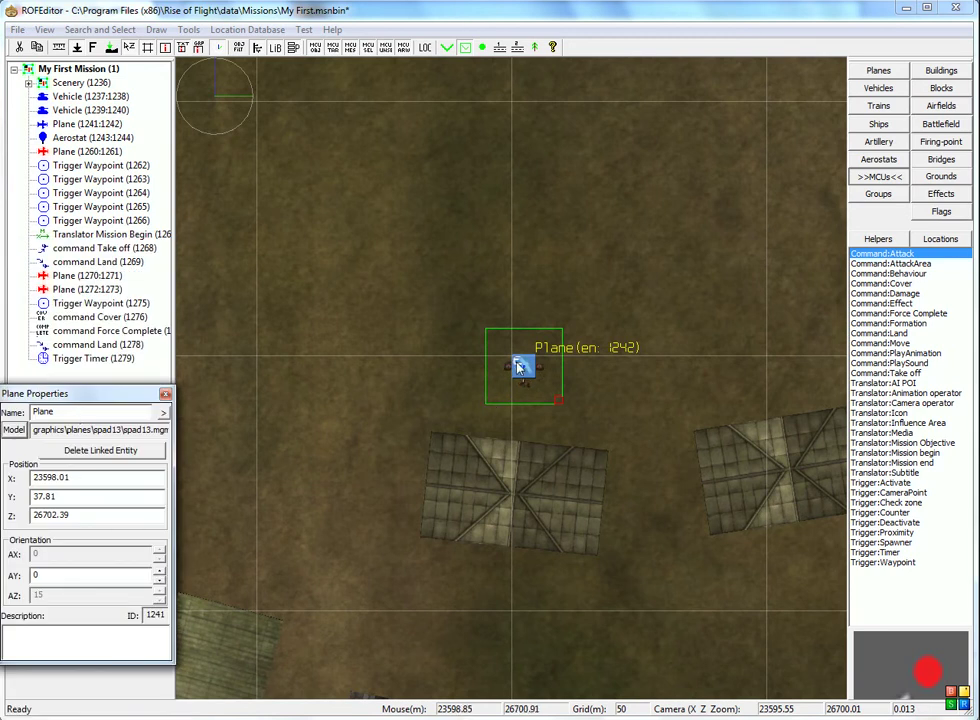
click(597, 367)
Step: Place a nieuport28 plane northeast of the parked plane, at about X 23637, Z 26767, and rotate it to AY 294
scroll(560, 370, down, 4)
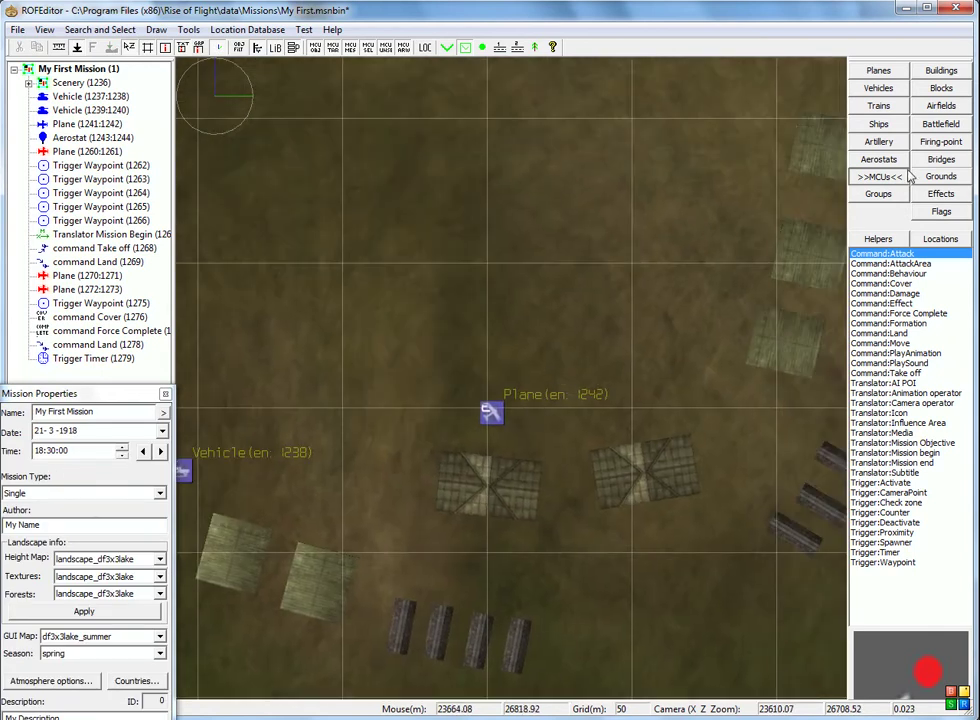
click(876, 72)
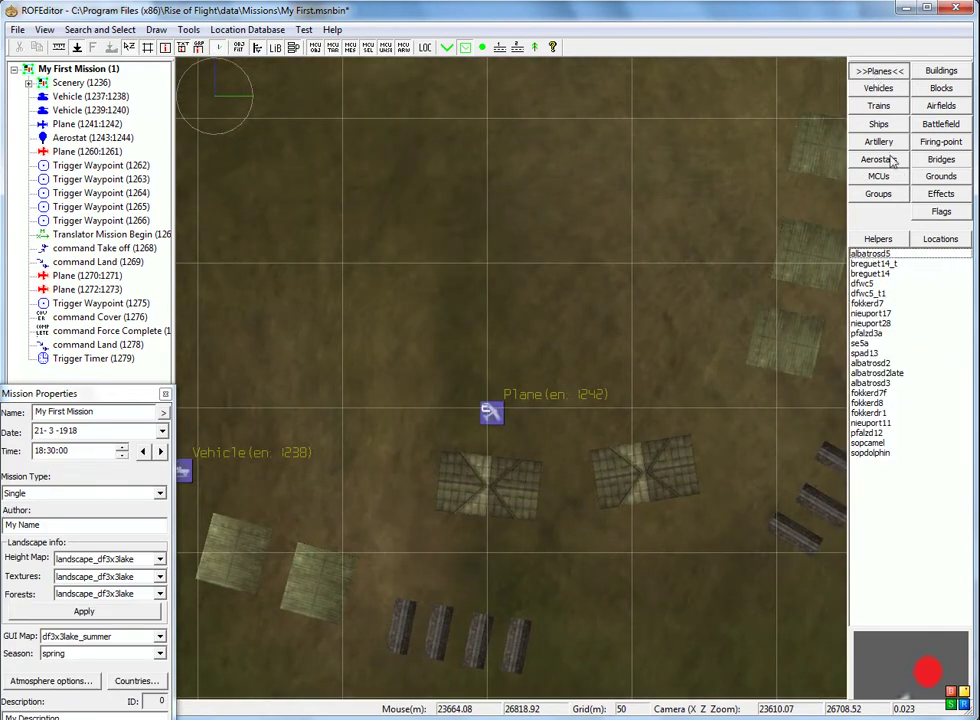
click(871, 324)
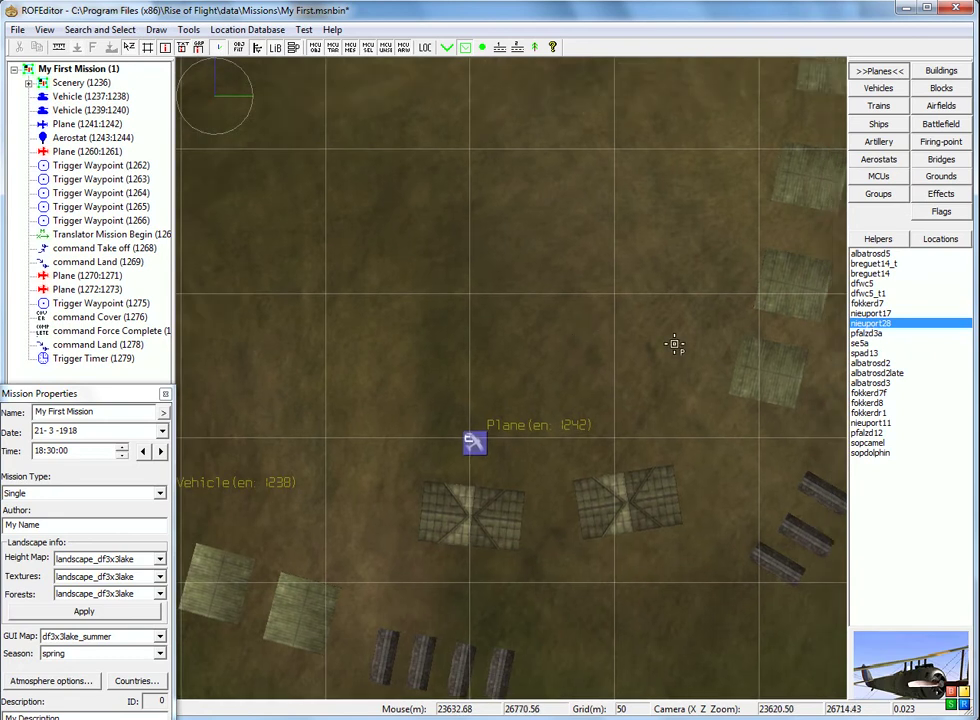
click(665, 334)
scroll(665, 334, up, 3)
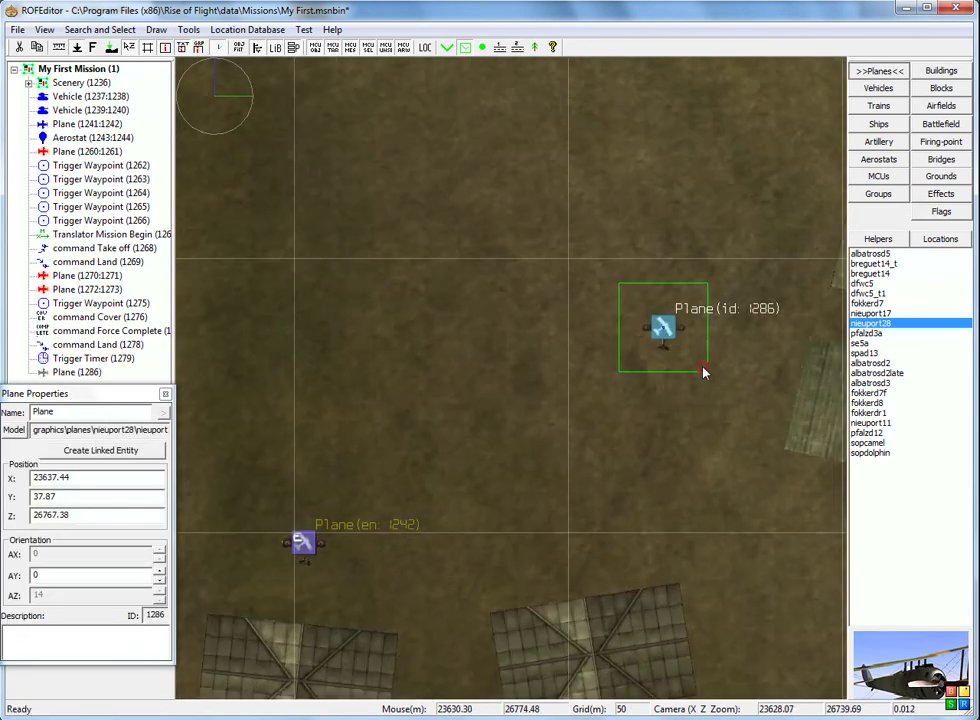
drag(705, 368, 717, 313)
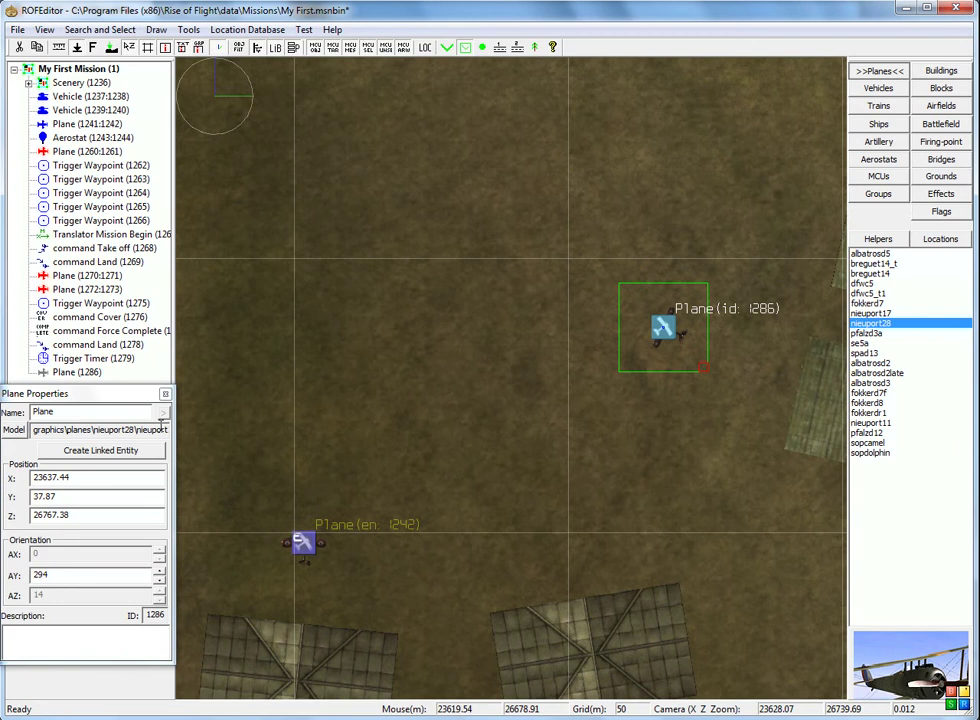
Step: Create a linked entity for the nieuport28 and set its country to France
click(100, 450)
double_click(658, 330)
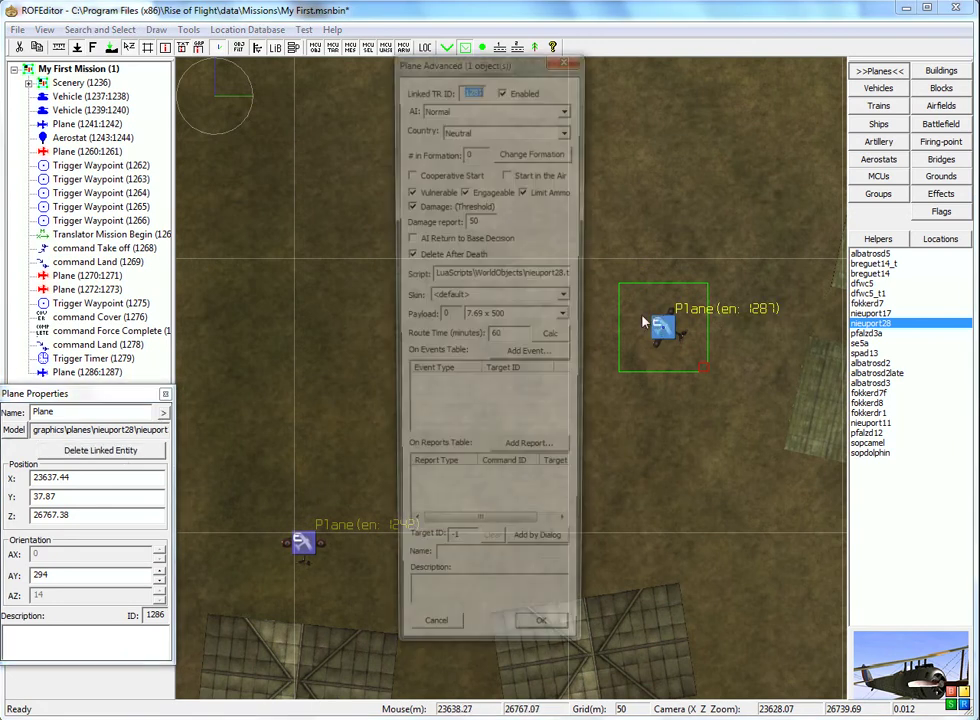
click(567, 129)
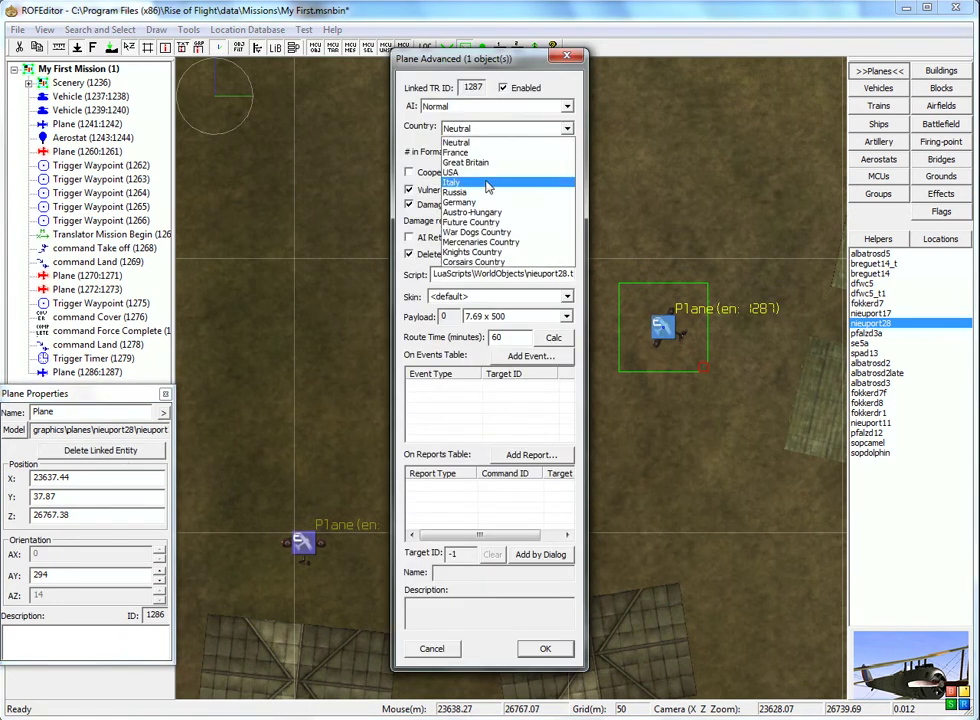
click(473, 154)
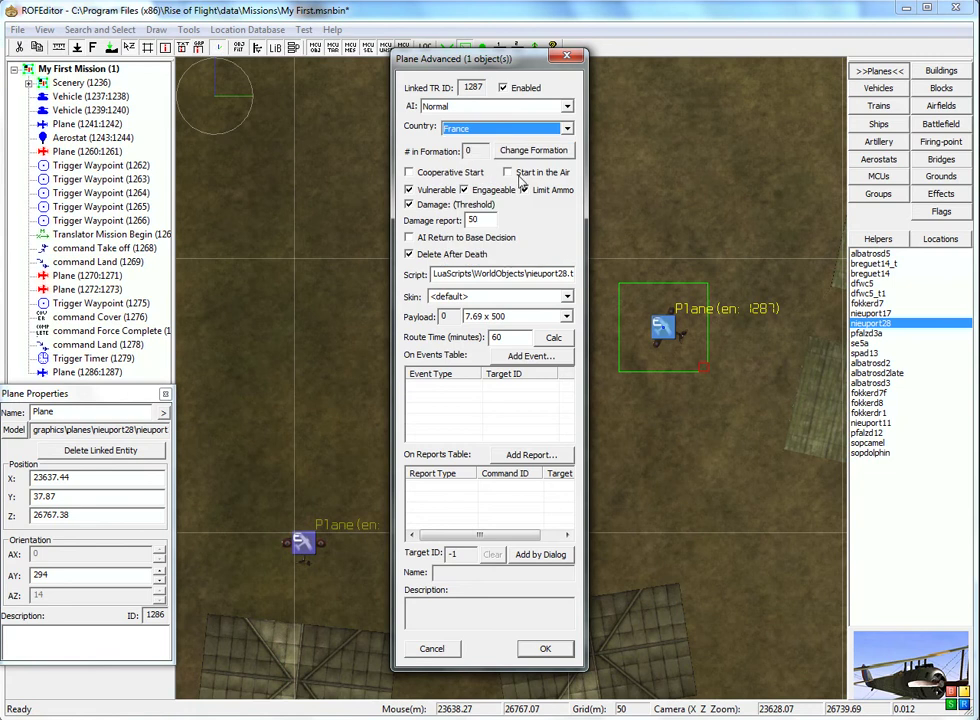
click(545, 650)
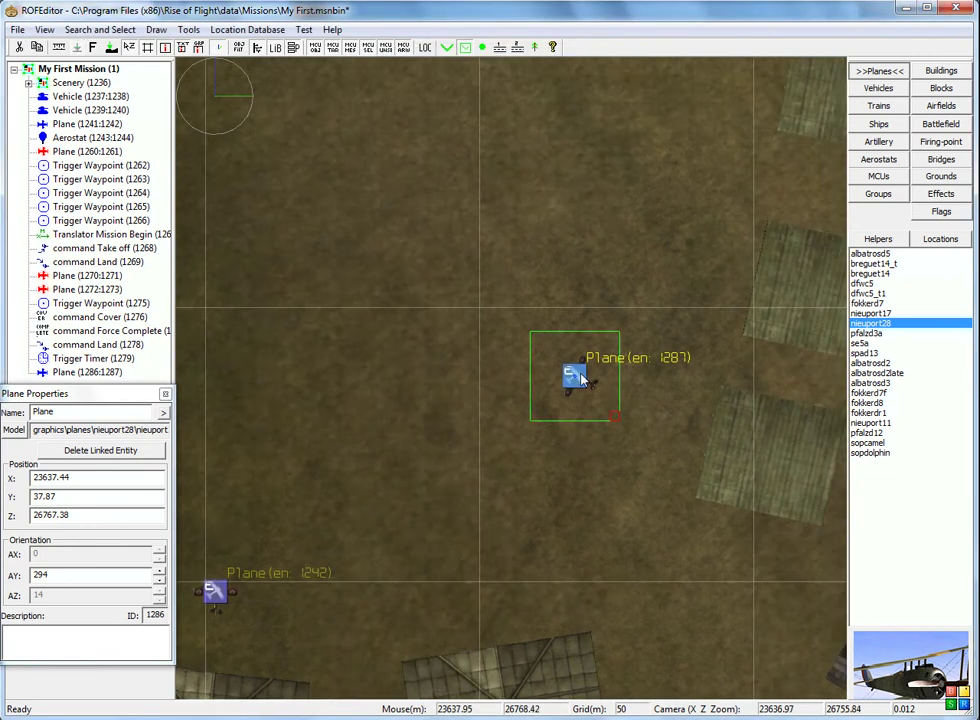
Step: Duplicate the nieuport28 to about X 23659, Z 26779 and set plane entity 1287 as the copy's target
key(ctrl+v)
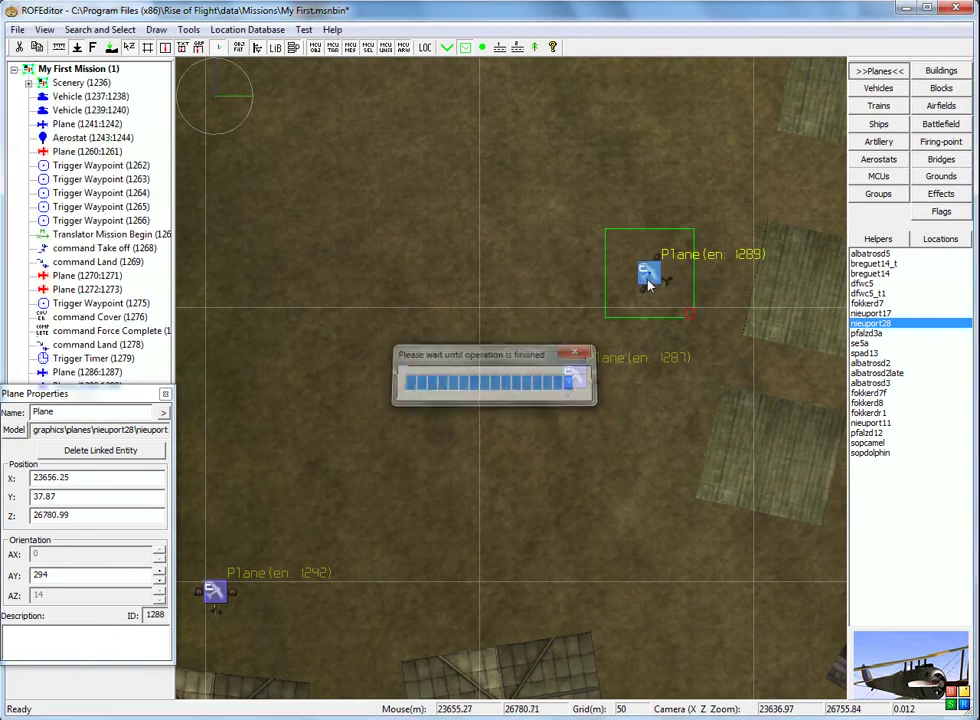
drag(648, 271, 643, 259)
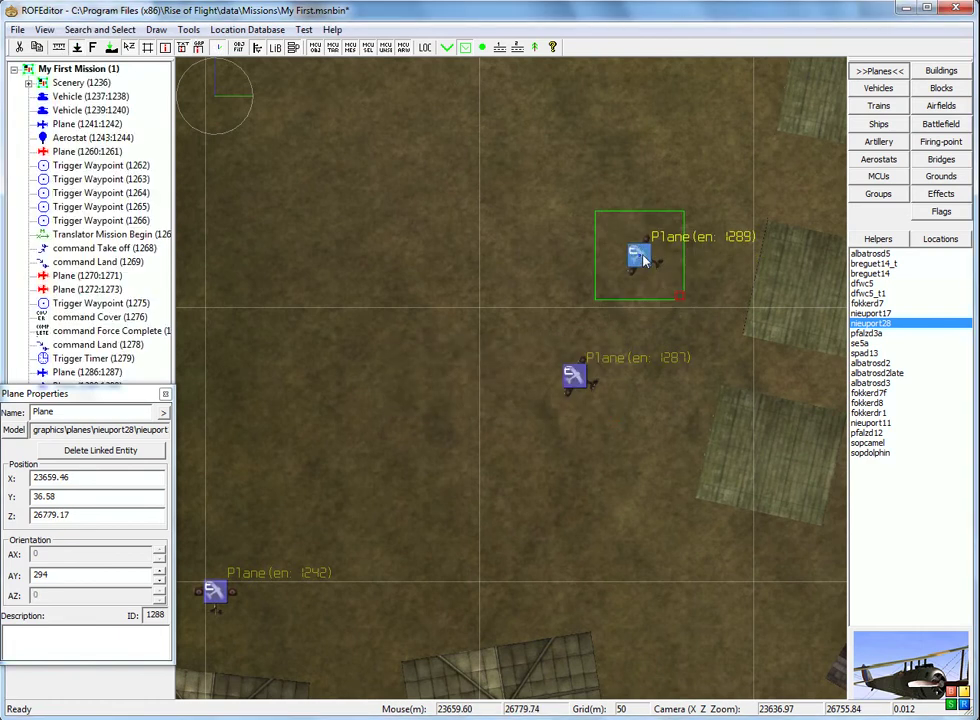
double_click(643, 259)
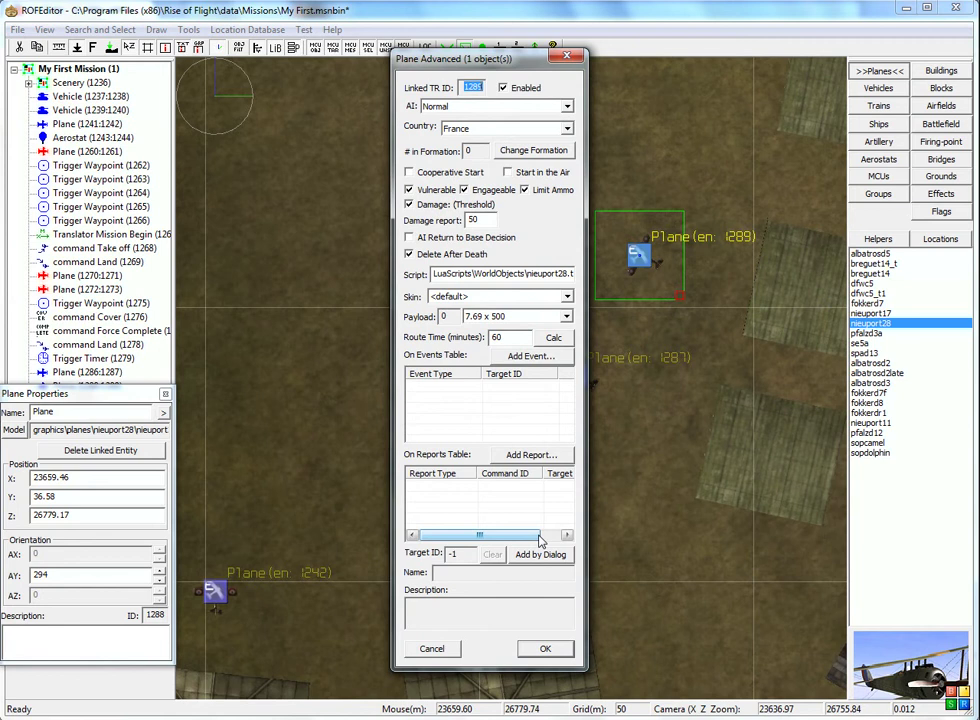
click(540, 554)
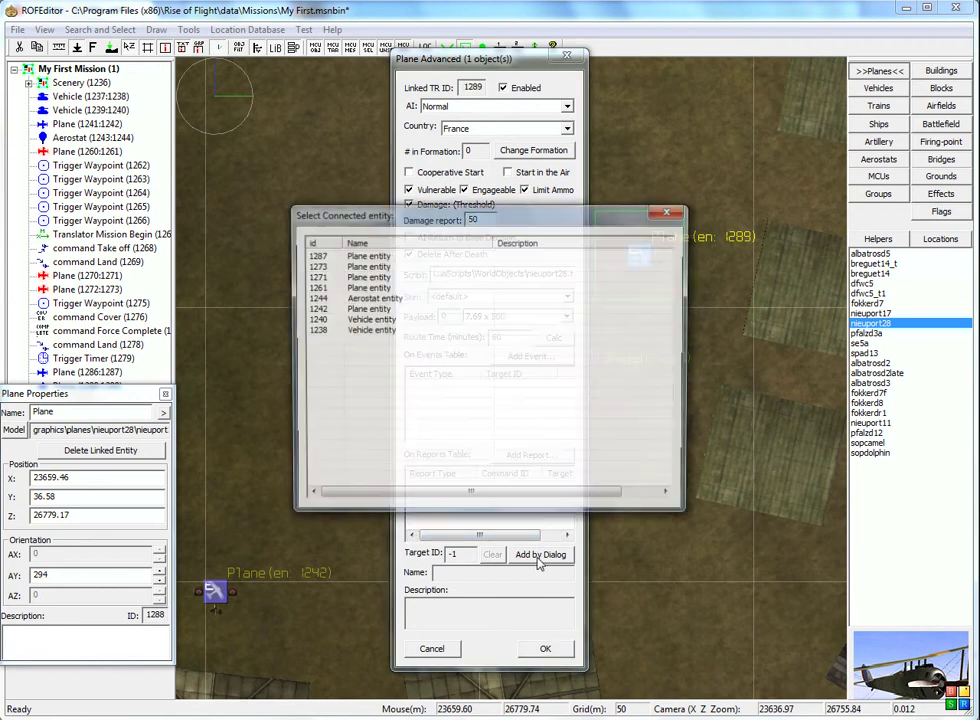
drag(524, 216, 582, 401)
double_click(425, 437)
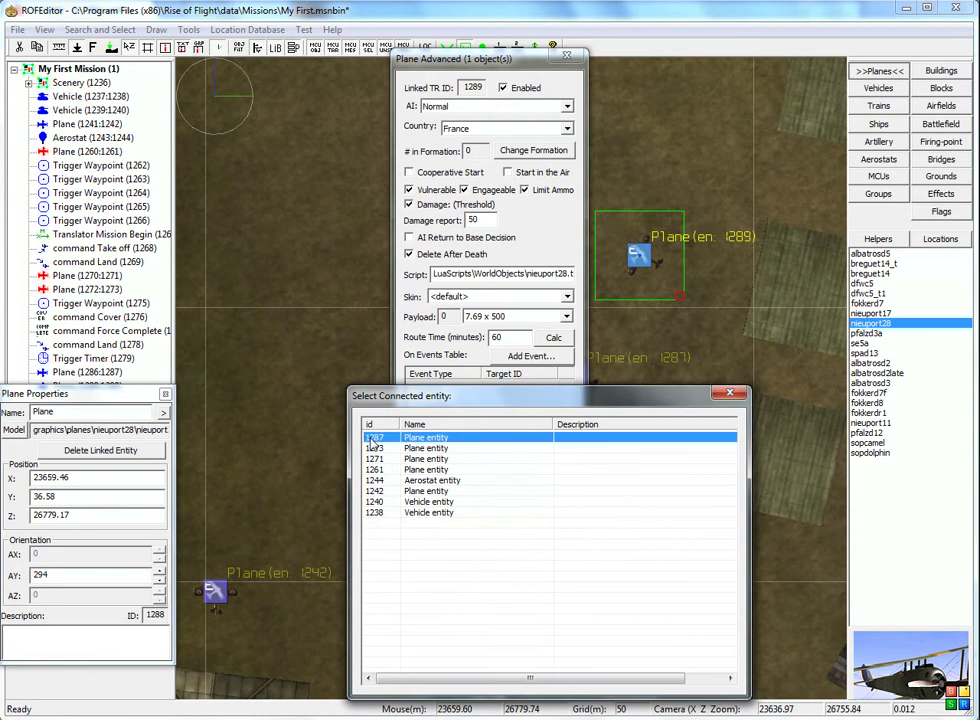
click(557, 651)
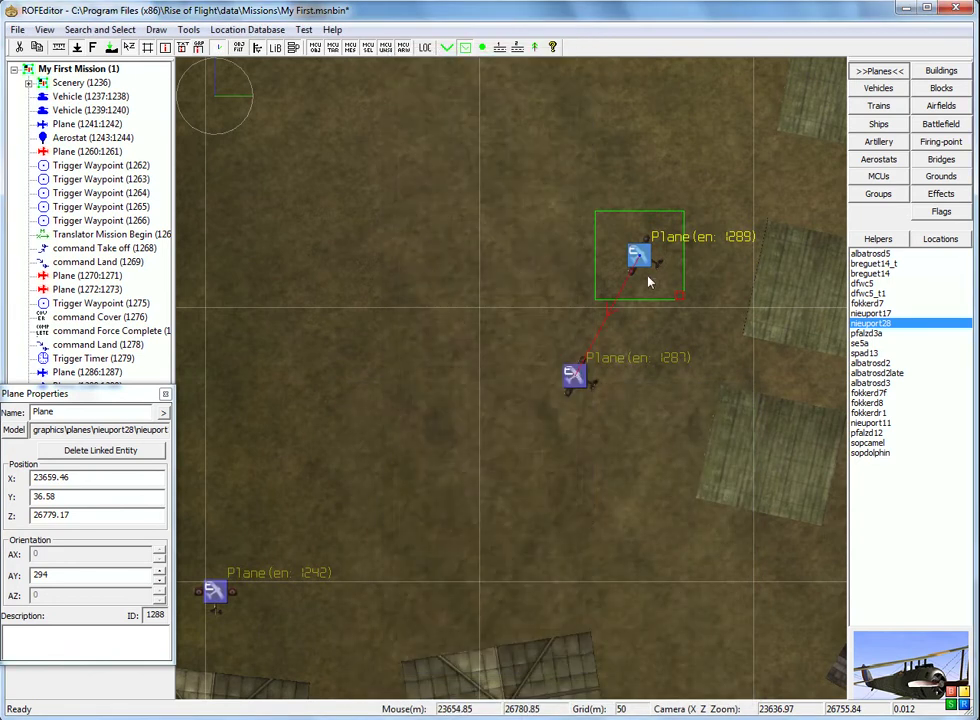
Step: Move the lead nieuport28 (entity 1287) slightly northwest, to about X 23639, Z 26765
click(575, 378)
drag(575, 378, 560, 368)
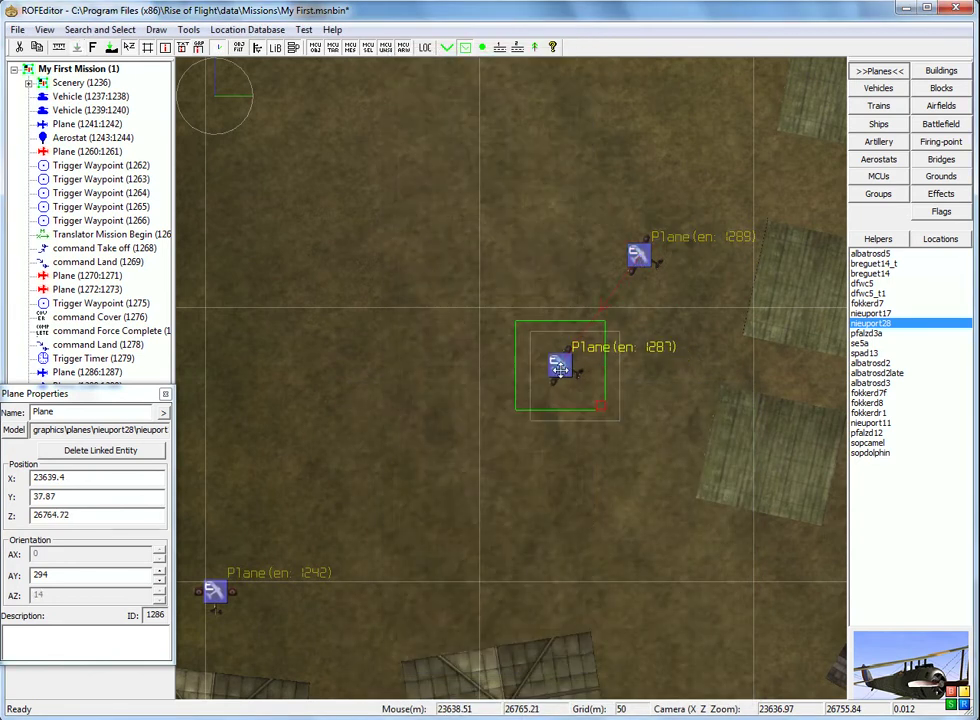
click(640, 392)
Step: Place a Command:Take off MCU on the airfield northwest of the two nieuport28 planes, at about X 23746, Z 26719
scroll(640, 392, down, 2)
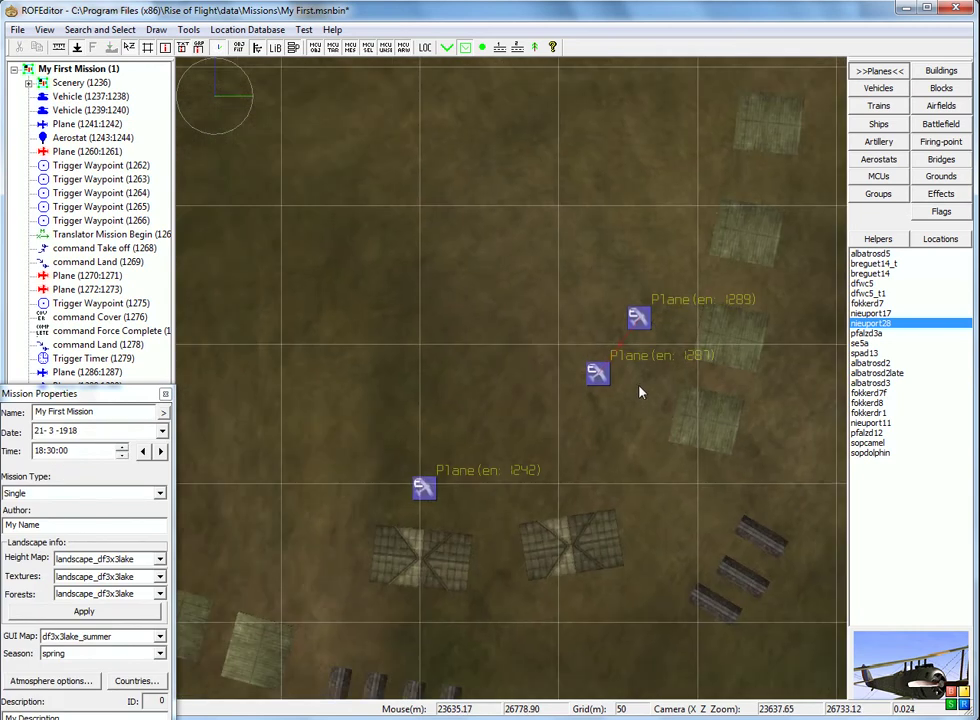
scroll(640, 392, down, 3)
scroll(640, 392, down, 3)
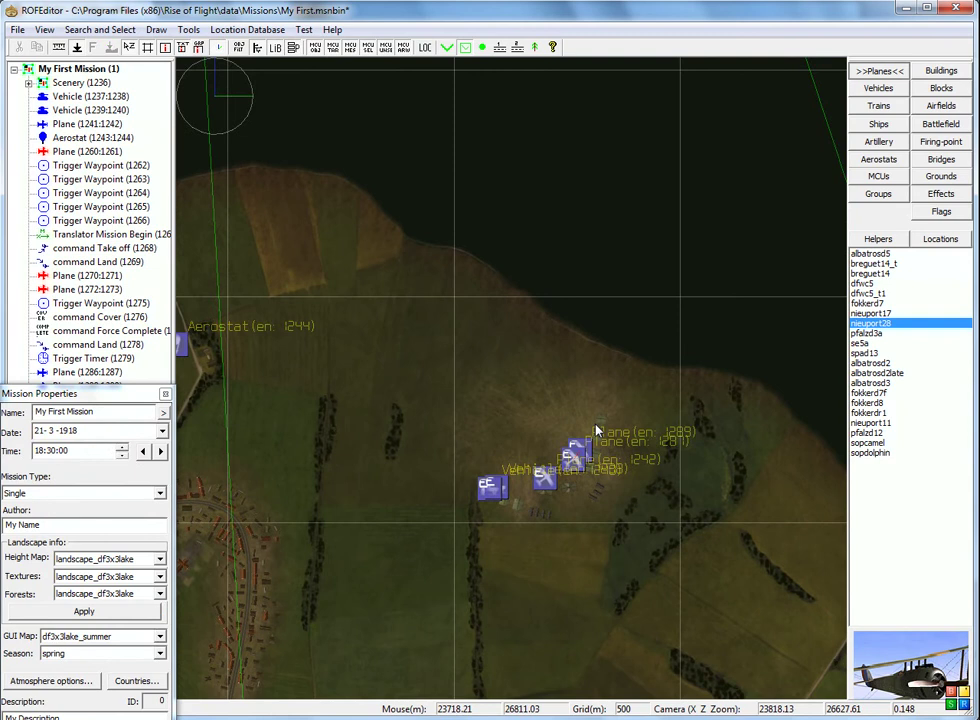
scroll(597, 430, down, 2)
scroll(597, 430, up, 5)
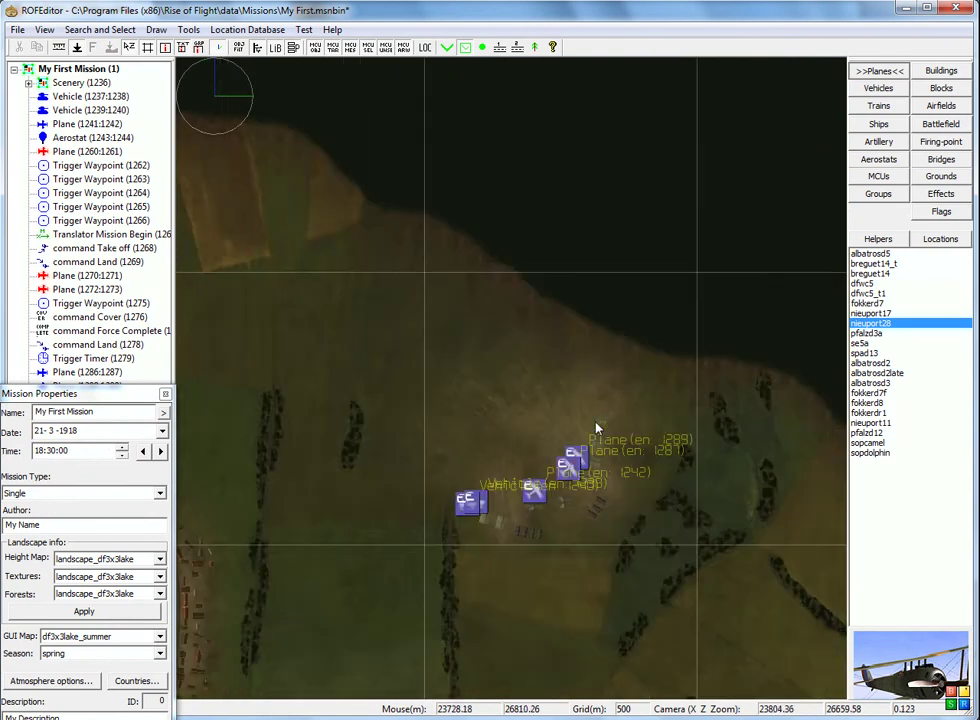
click(878, 176)
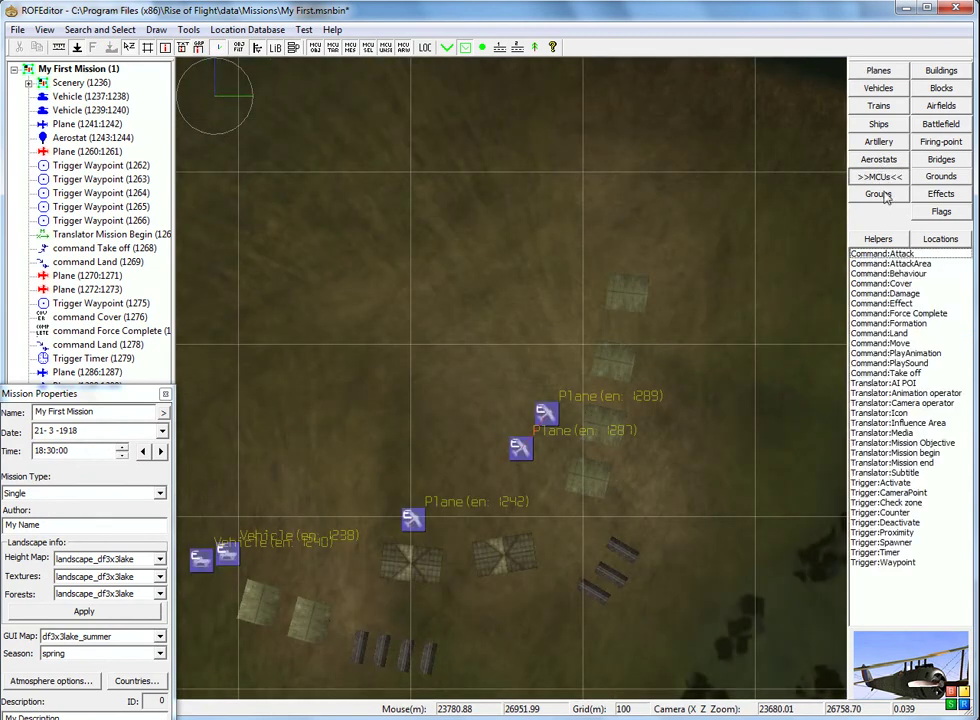
click(890, 373)
click(452, 275)
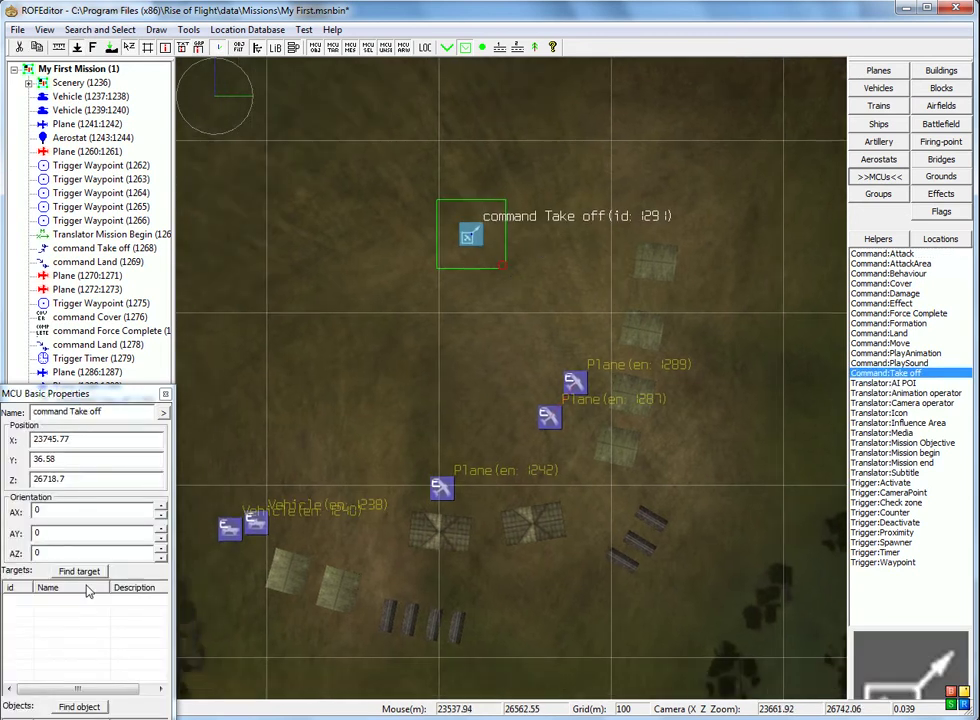
Step: Link the new take-off command to the lead nieuport28 (entity 1287) as its object
click(80, 707)
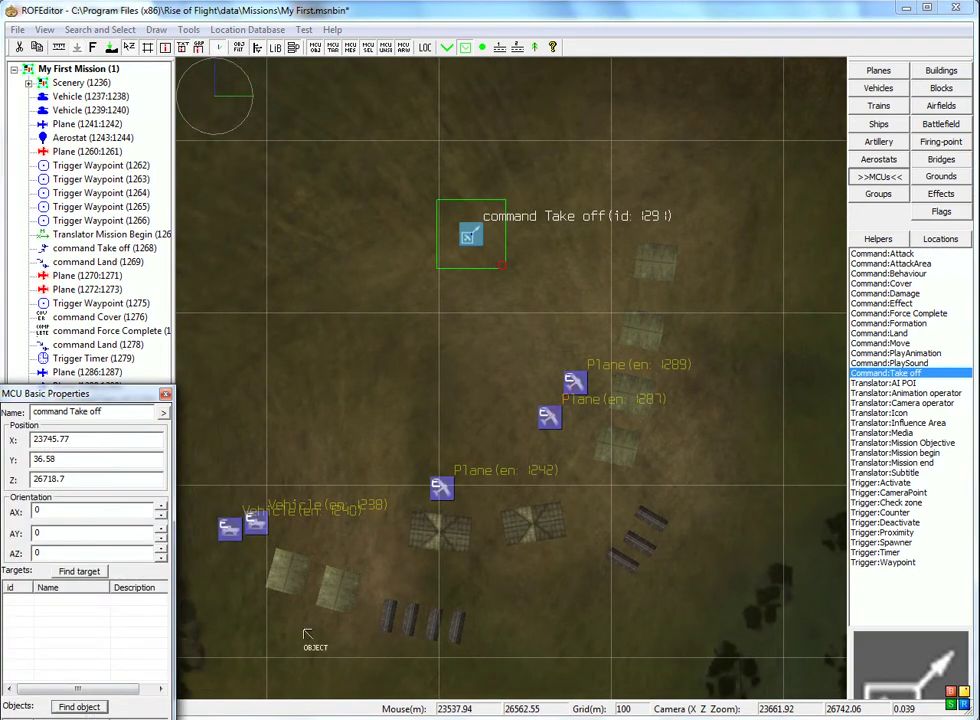
click(551, 413)
drag(108, 397, 129, 252)
click(534, 302)
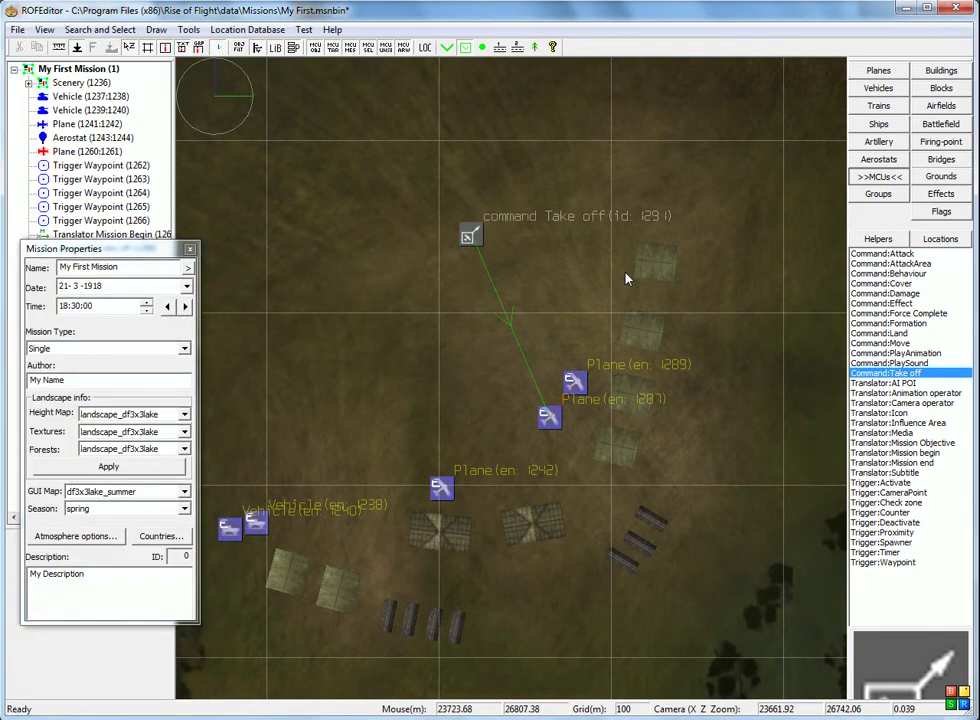
Step: Place a Translator:Mission begin MCU over the lake northeast of the take-off command, at about X 24031, Z 26964
scroll(590, 325, down, 5)
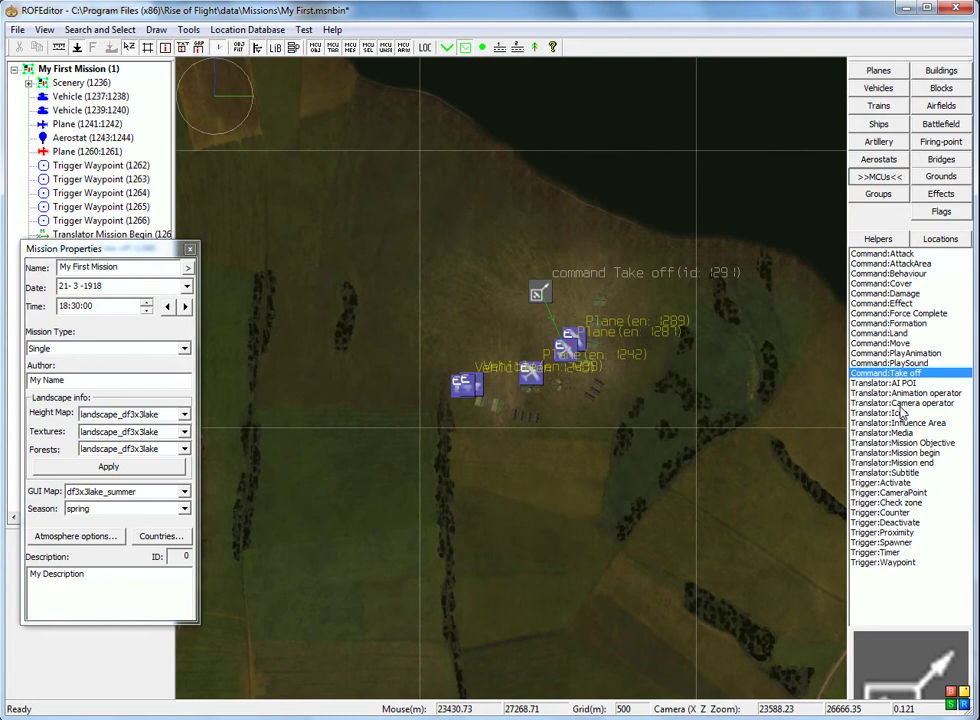
click(888, 444)
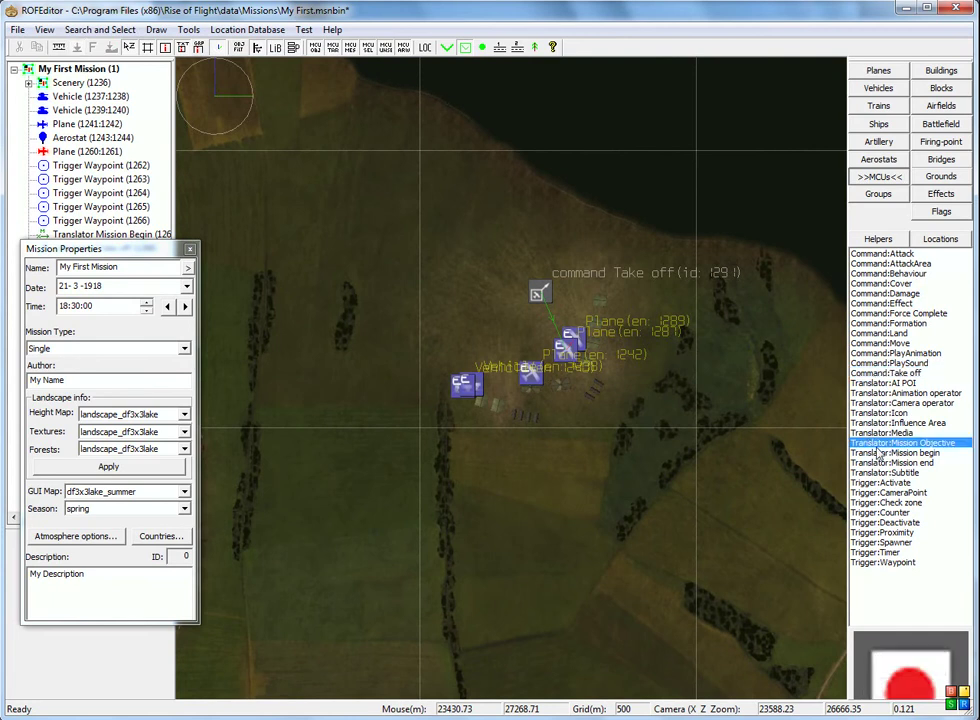
click(882, 454)
right_drag(697, 180, 662, 258)
click(642, 212)
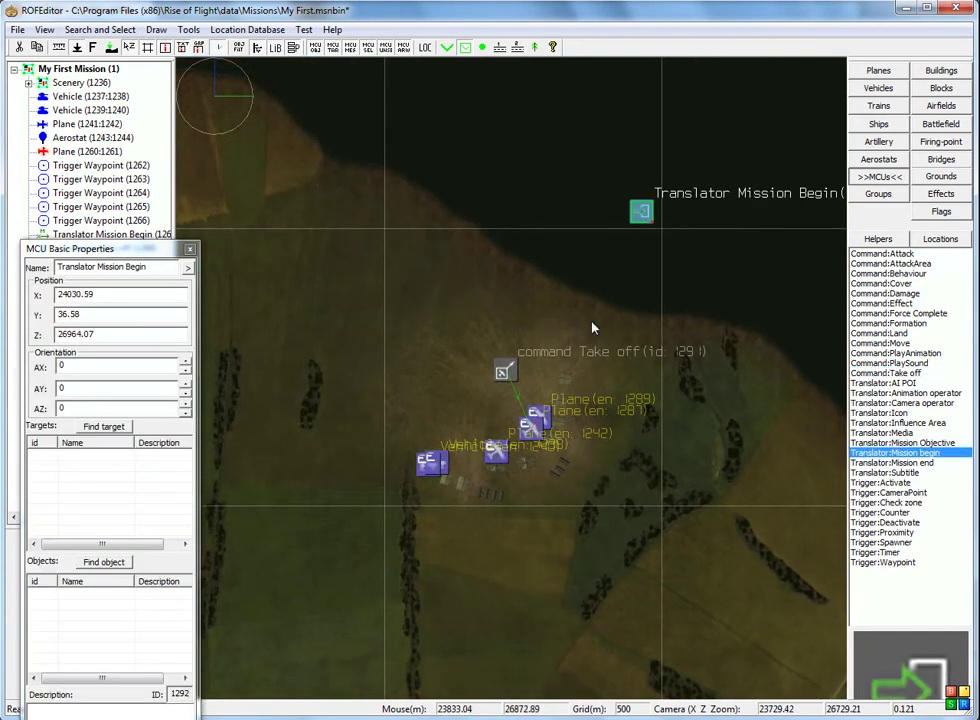
Step: Place a Trigger:Timer at about X 23938, Z 26821 and set it as the target of the new Mission Begin translator
right_drag(597, 306, 597, 260)
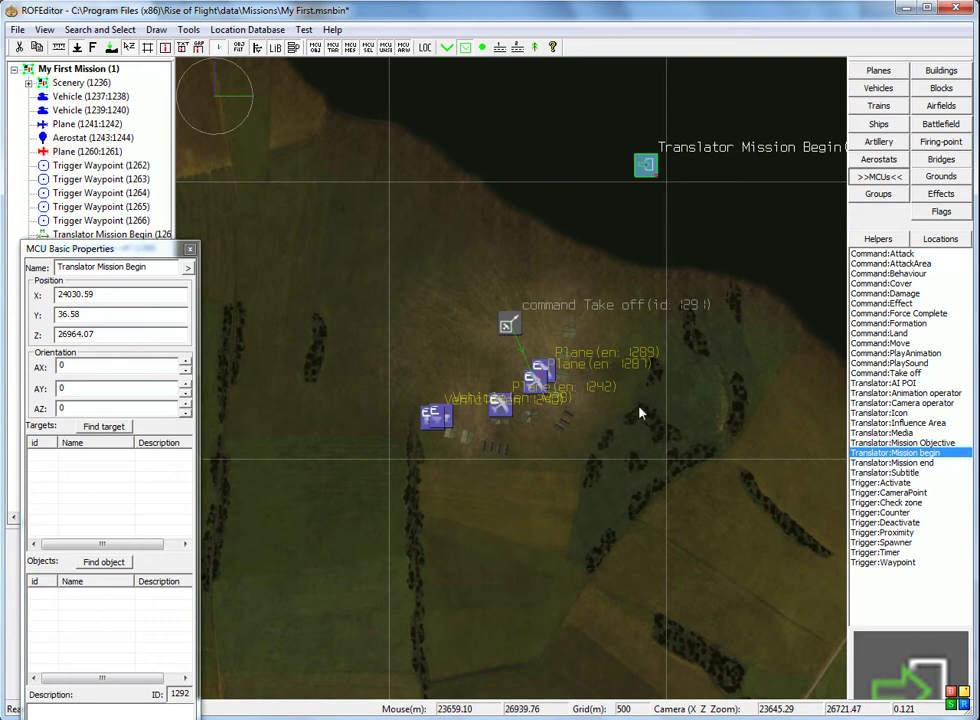
click(876, 552)
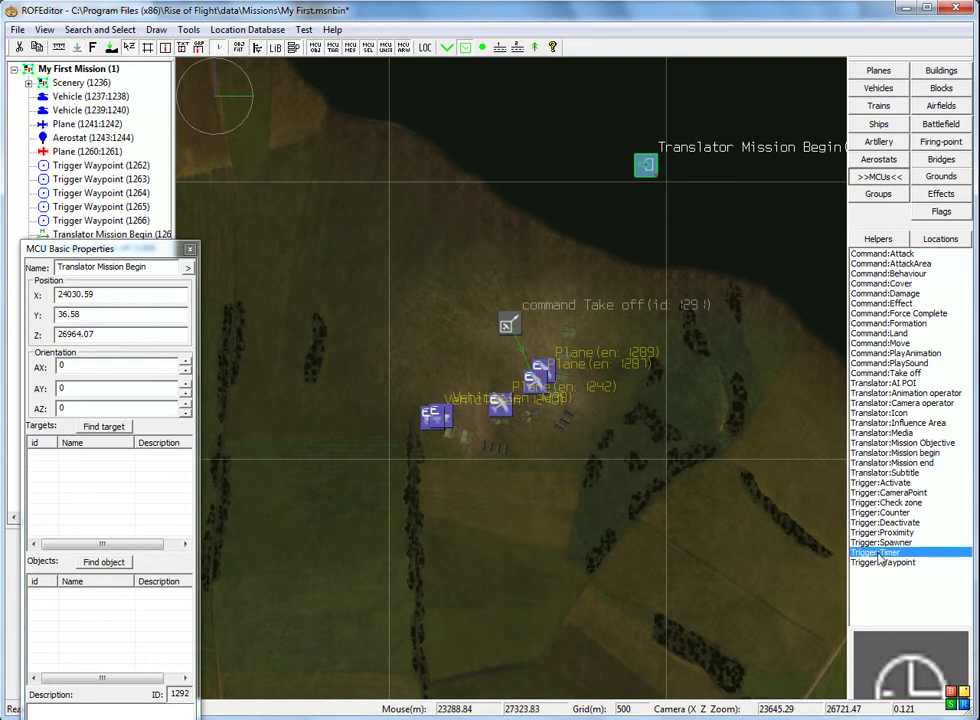
click(566, 218)
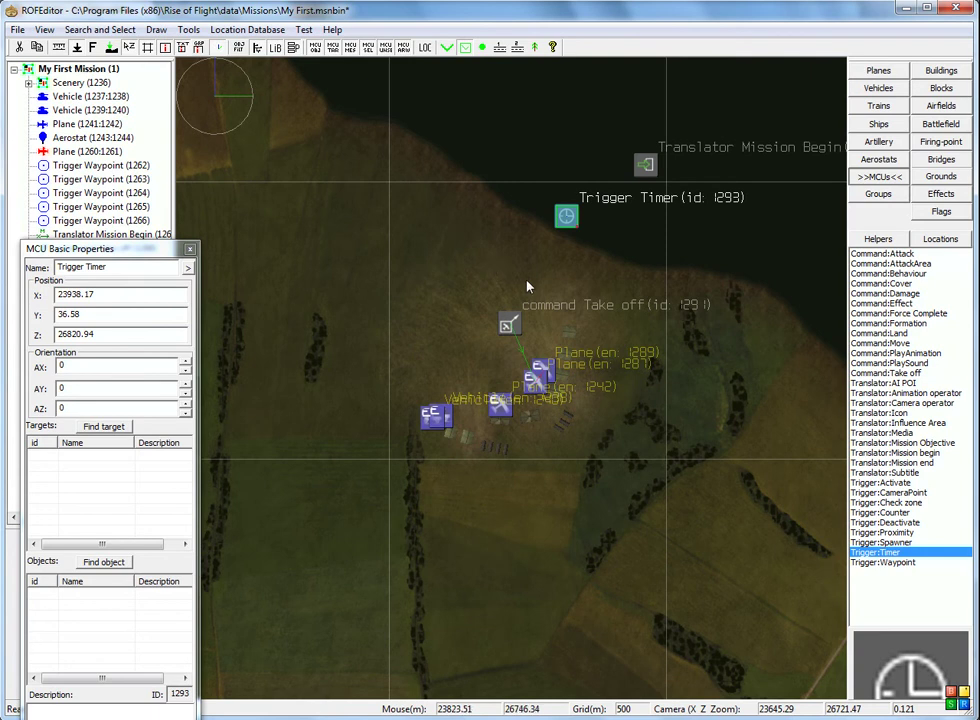
click(643, 166)
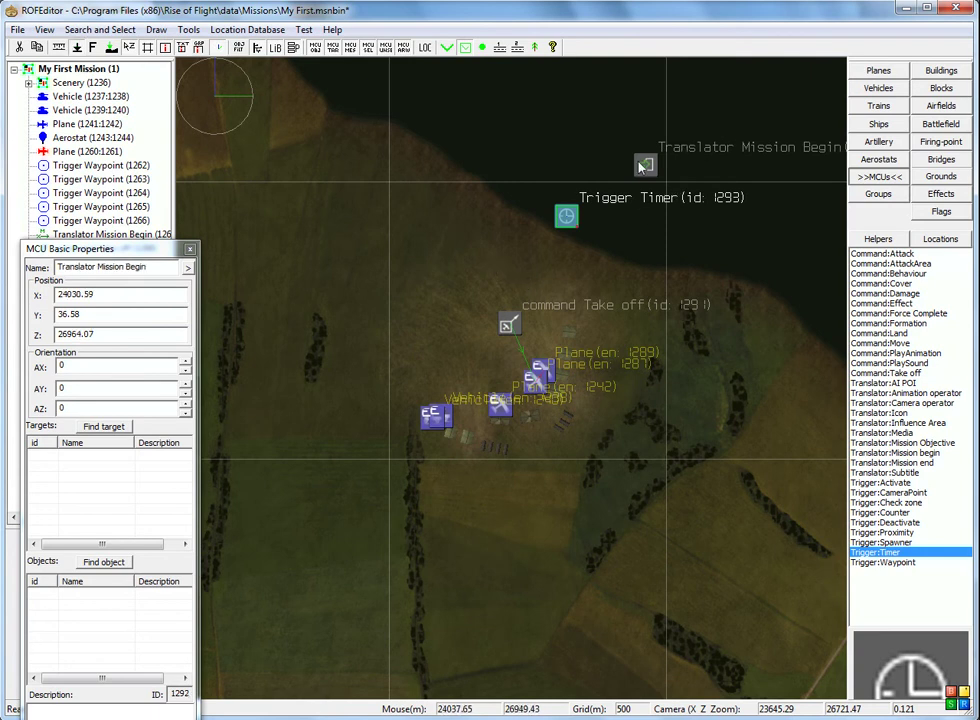
ctrl+click(566, 218)
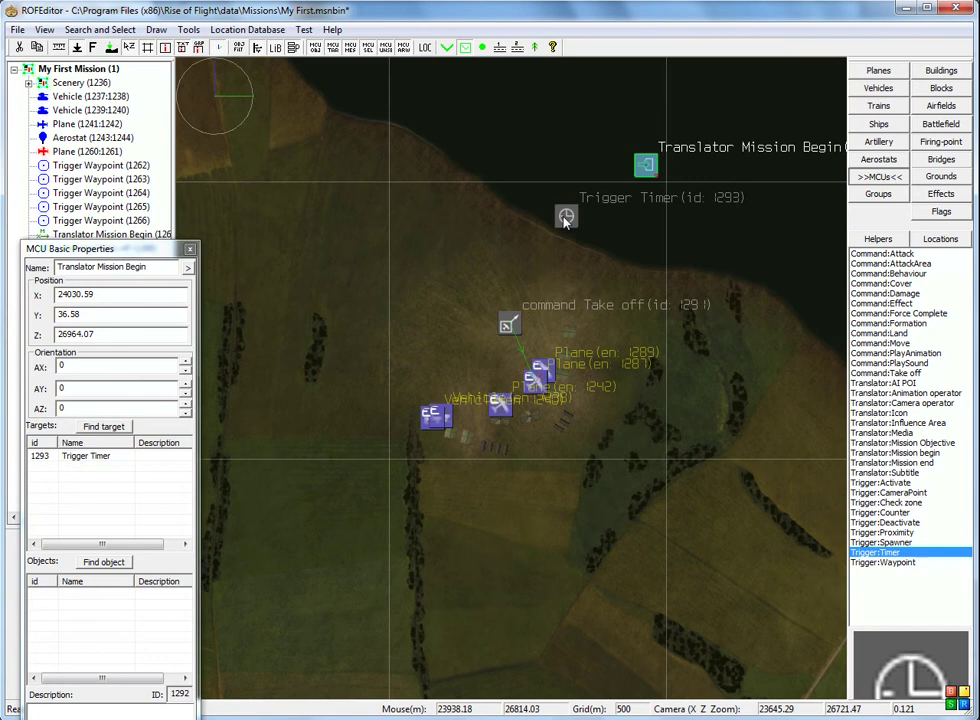
Step: Set the new trigger timer (1293) to go off after 1 second
double_click(566, 218)
double_click(452, 271)
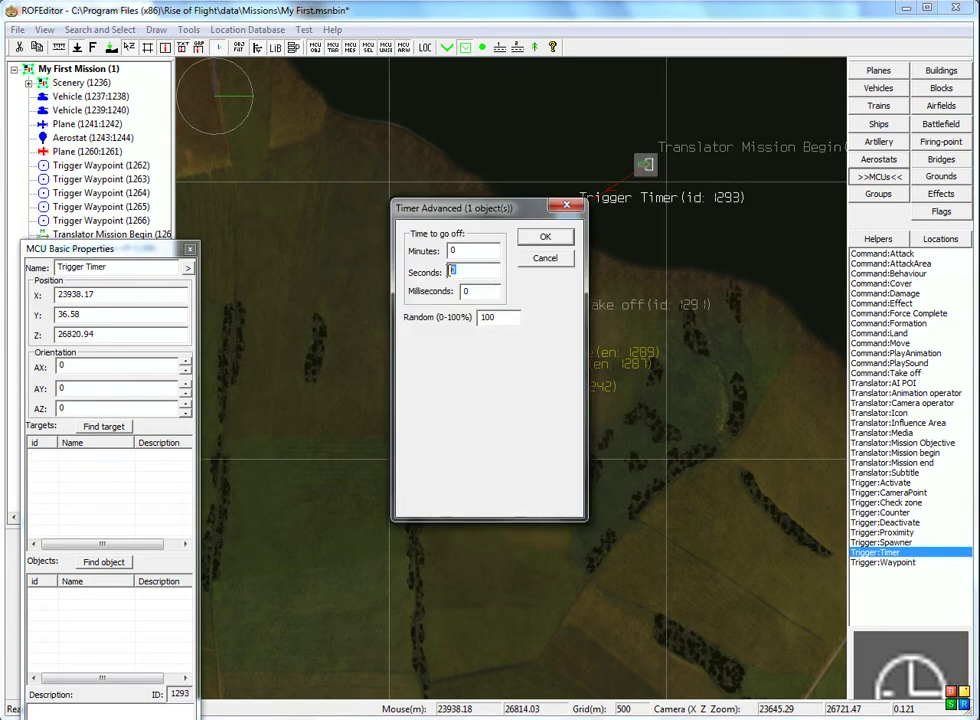
text(1)
click(545, 237)
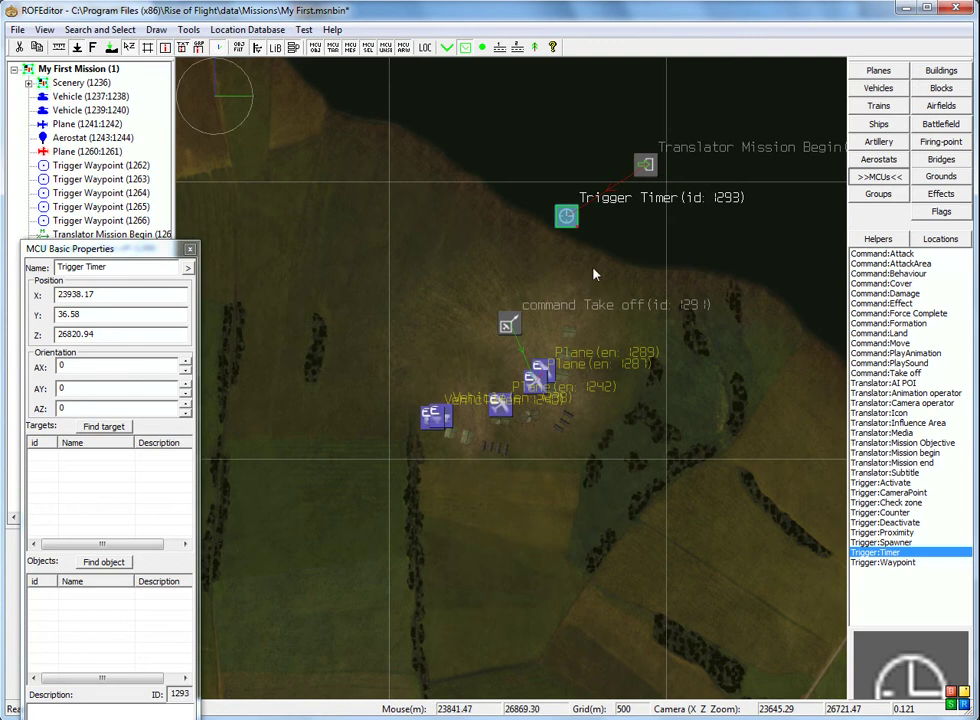
Step: Examine how the existing waypoint route runs past the southern airfield and its new nieuport28 flight
right_drag(587, 285, 596, 305)
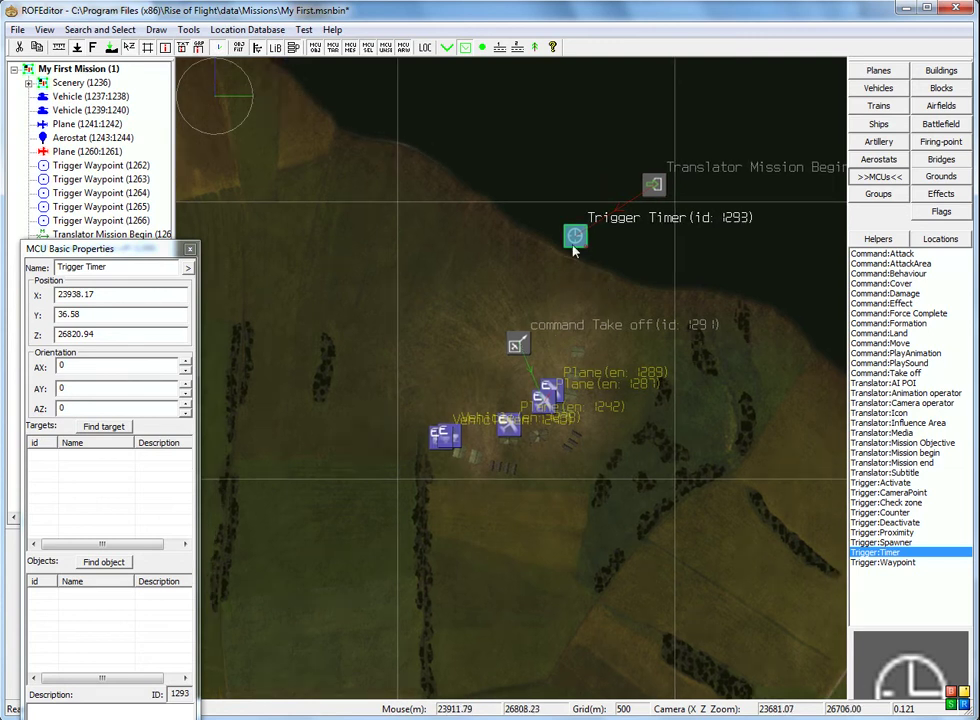
click(518, 345)
click(557, 351)
scroll(557, 351, down, 10)
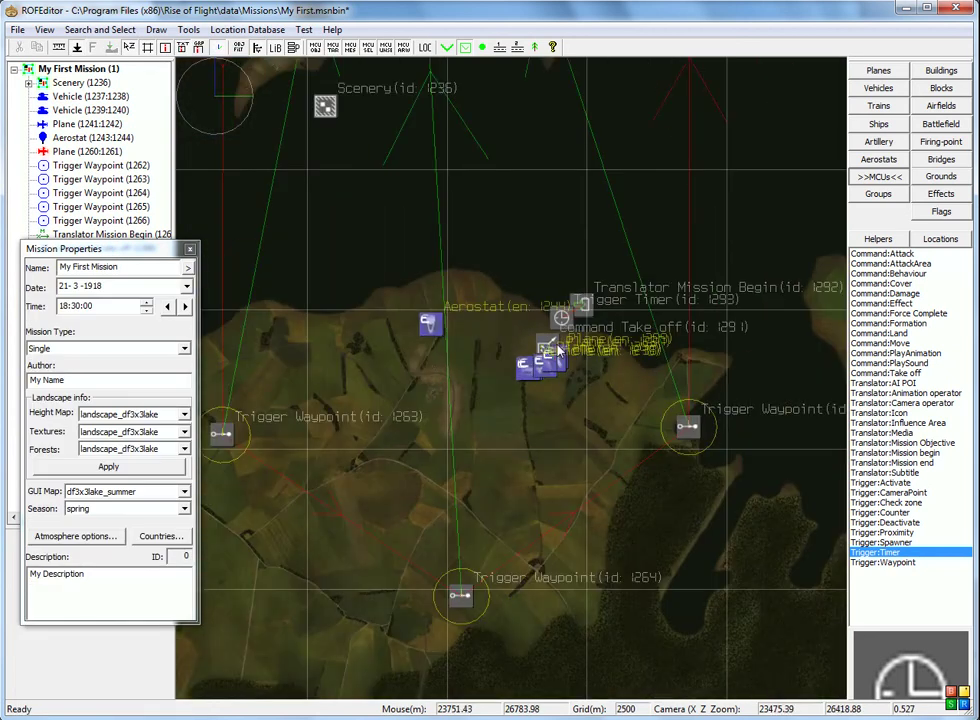
scroll(538, 410, down, 3)
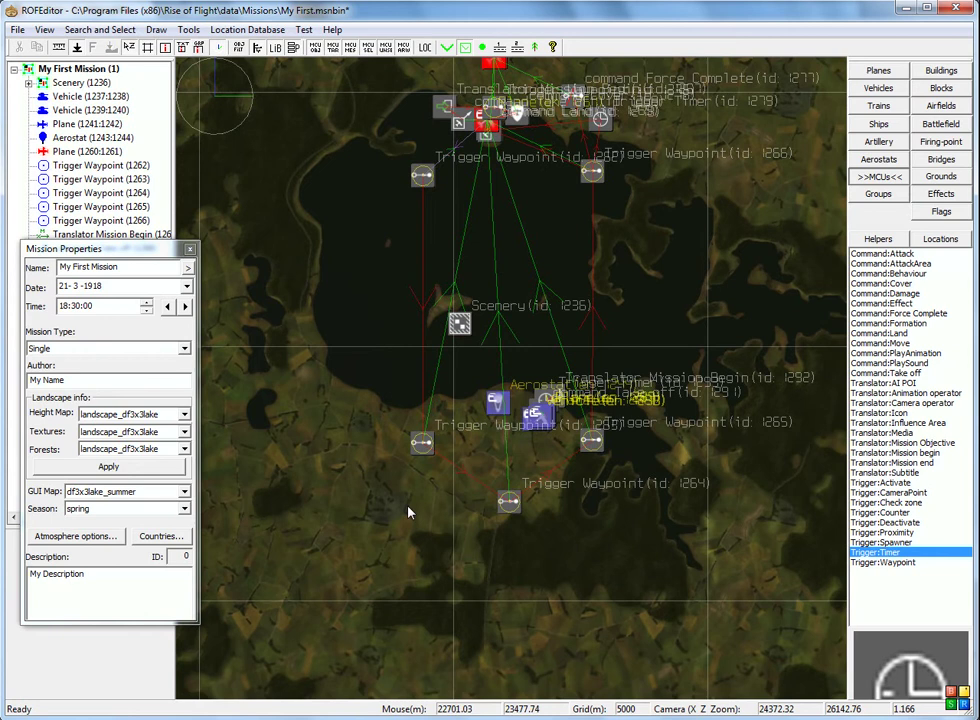
scroll(584, 367, up, 10)
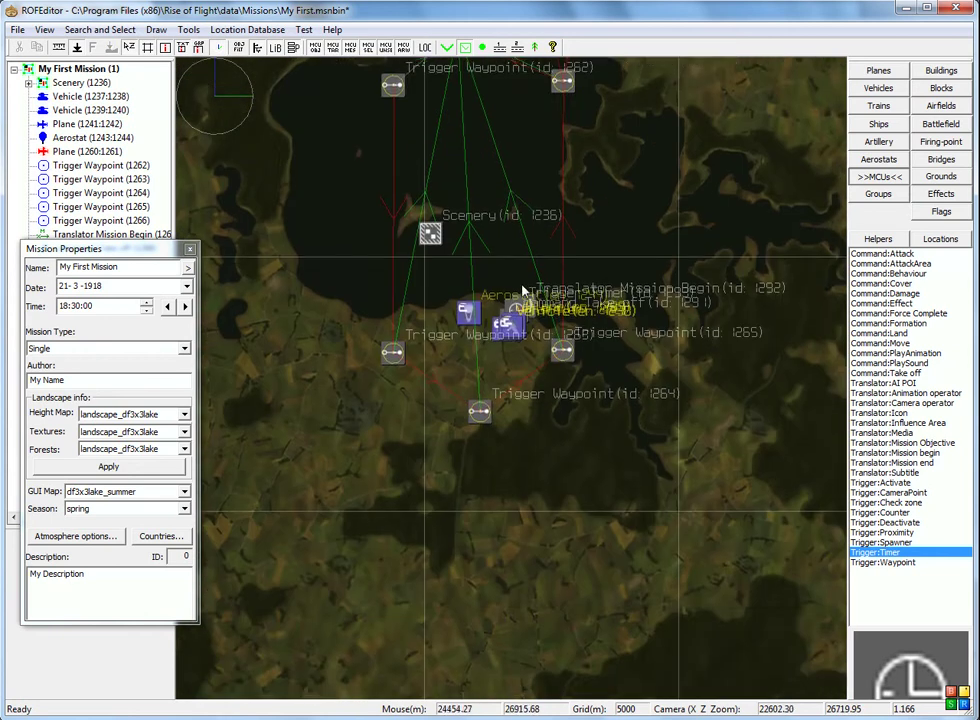
scroll(492, 340, up, 4)
right_drag(486, 322, 529, 202)
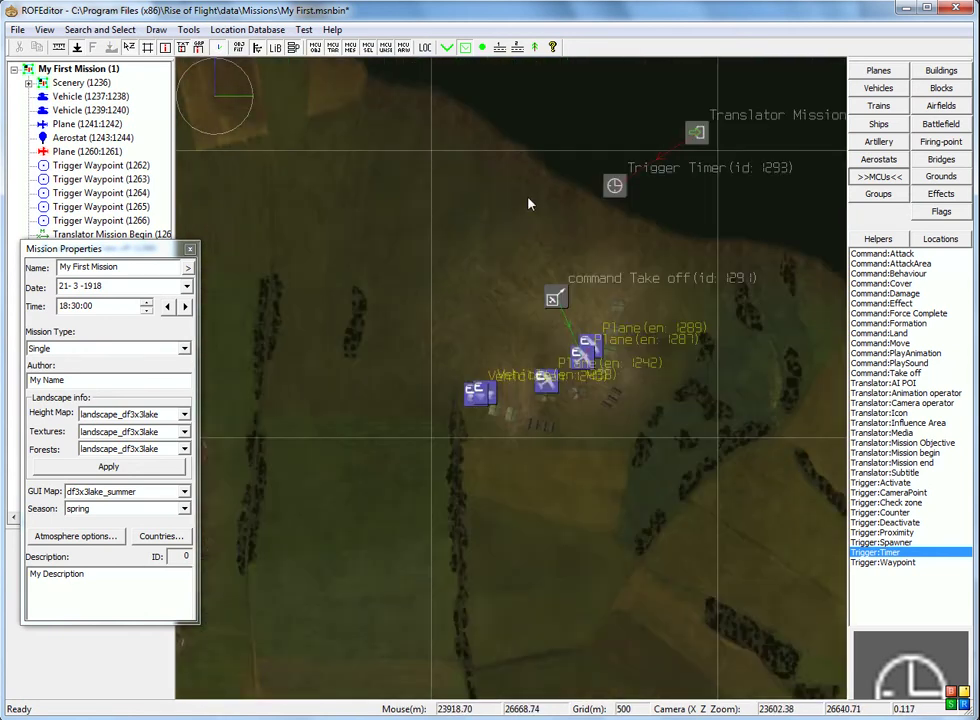
scroll(529, 202, down, 4)
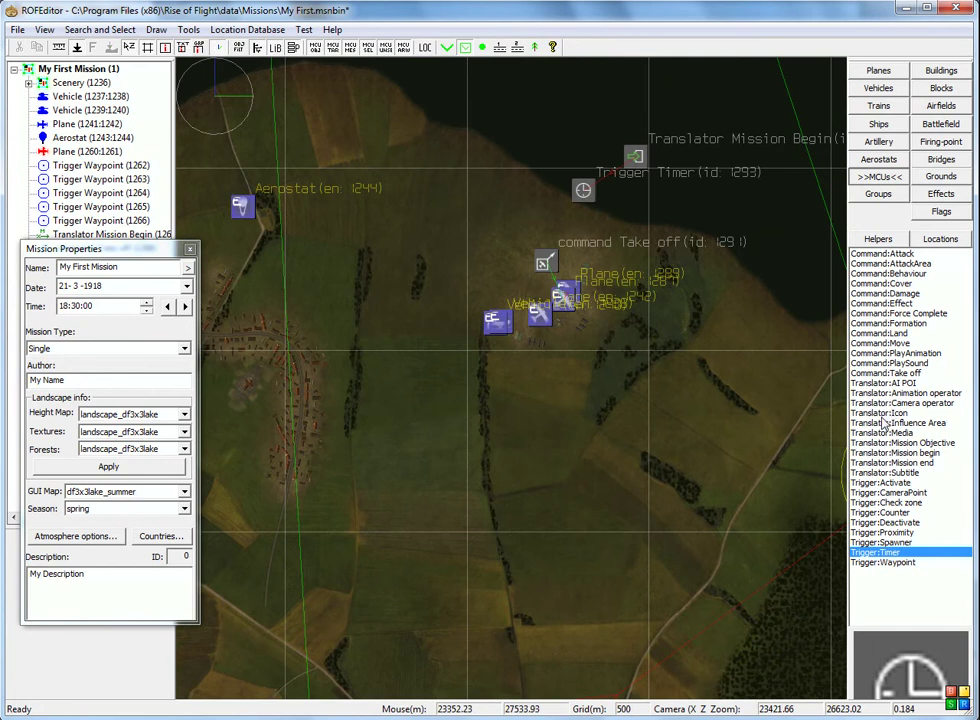
Step: Place a Trigger:Check zone on the airfield just west of the take-off command, at about X 23713, Z 26606
click(874, 503)
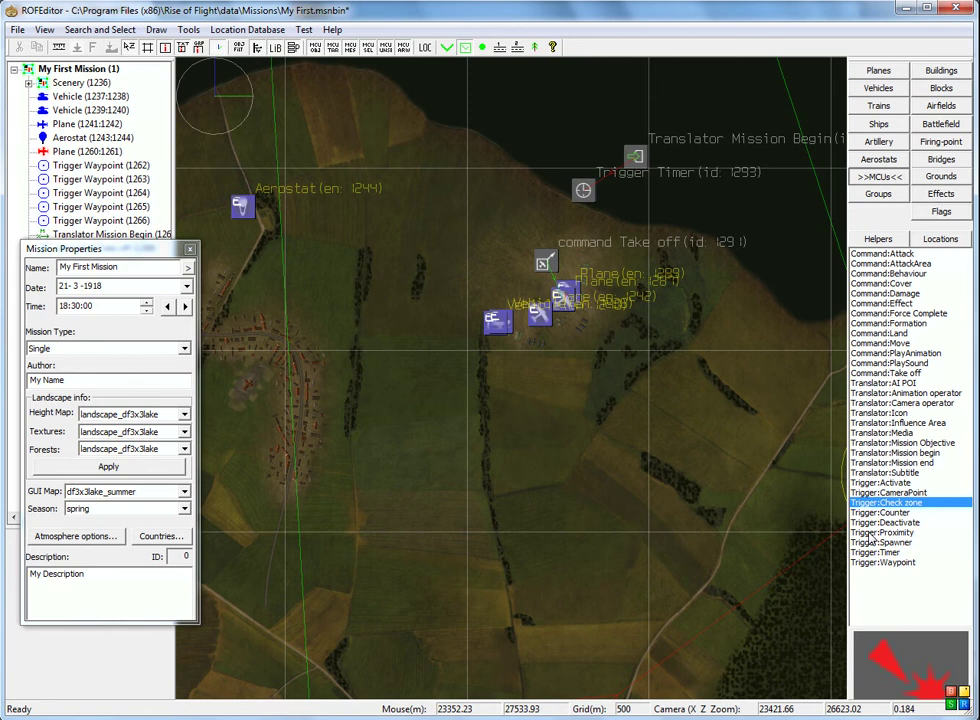
click(872, 533)
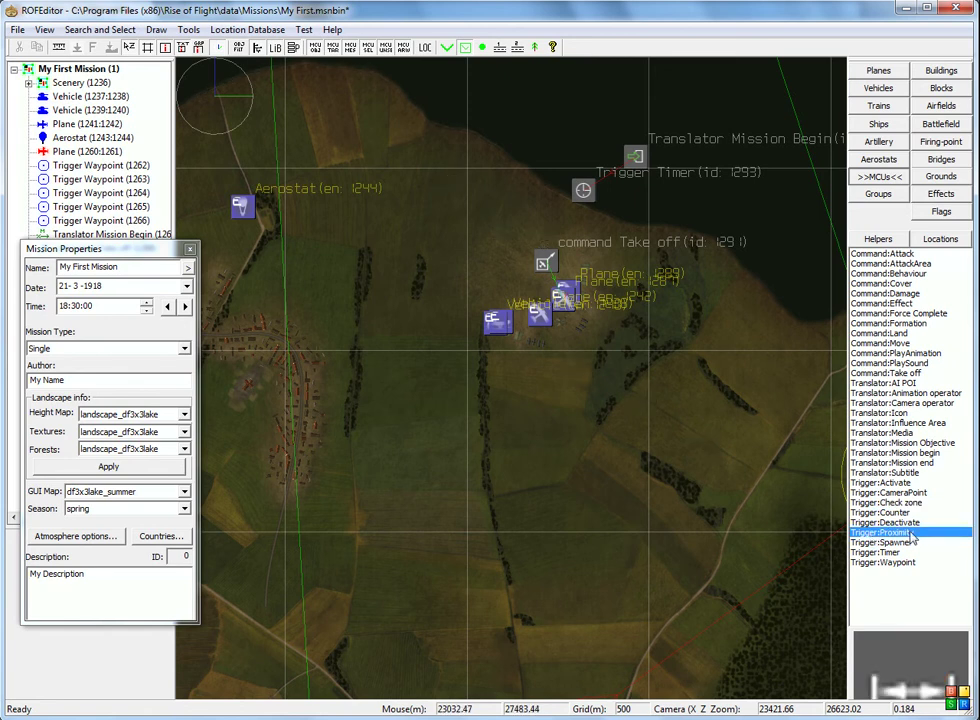
click(895, 503)
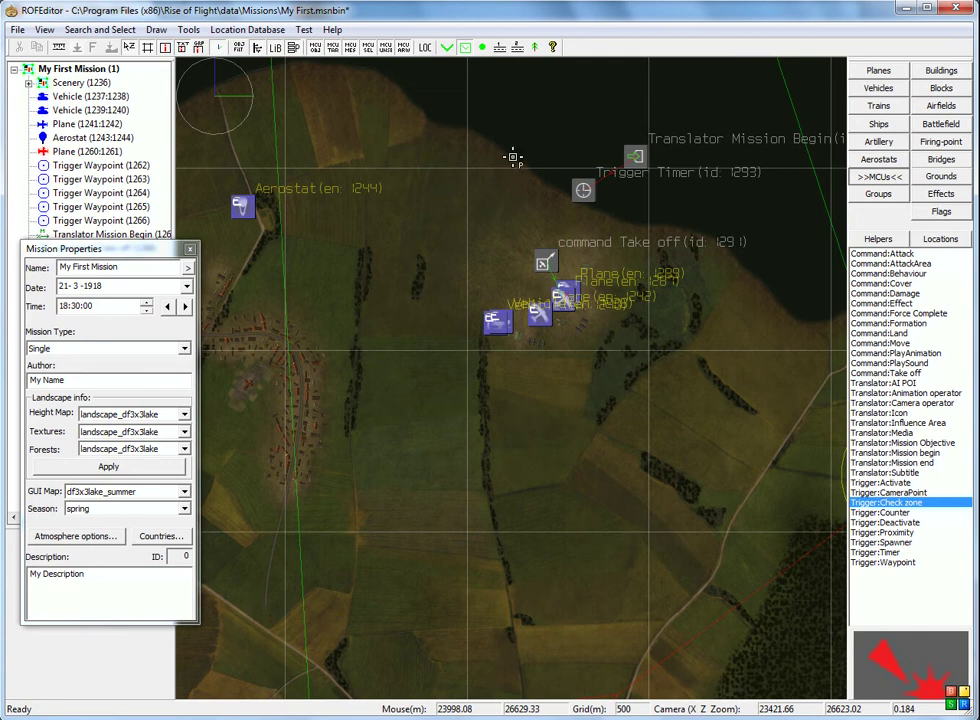
right_drag(496, 192, 429, 286)
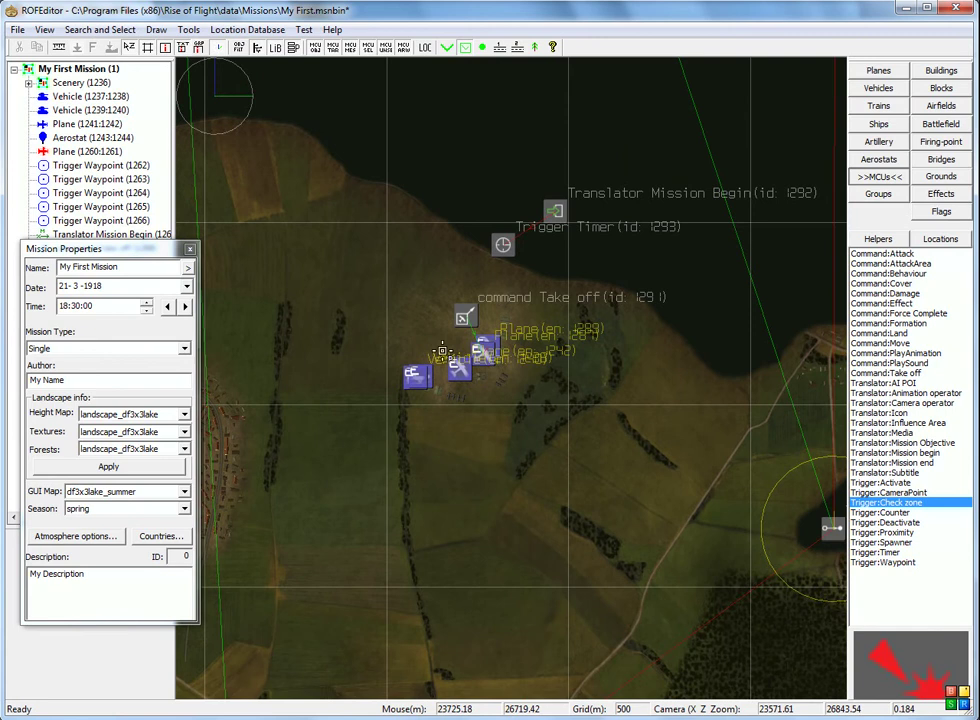
click(431, 317)
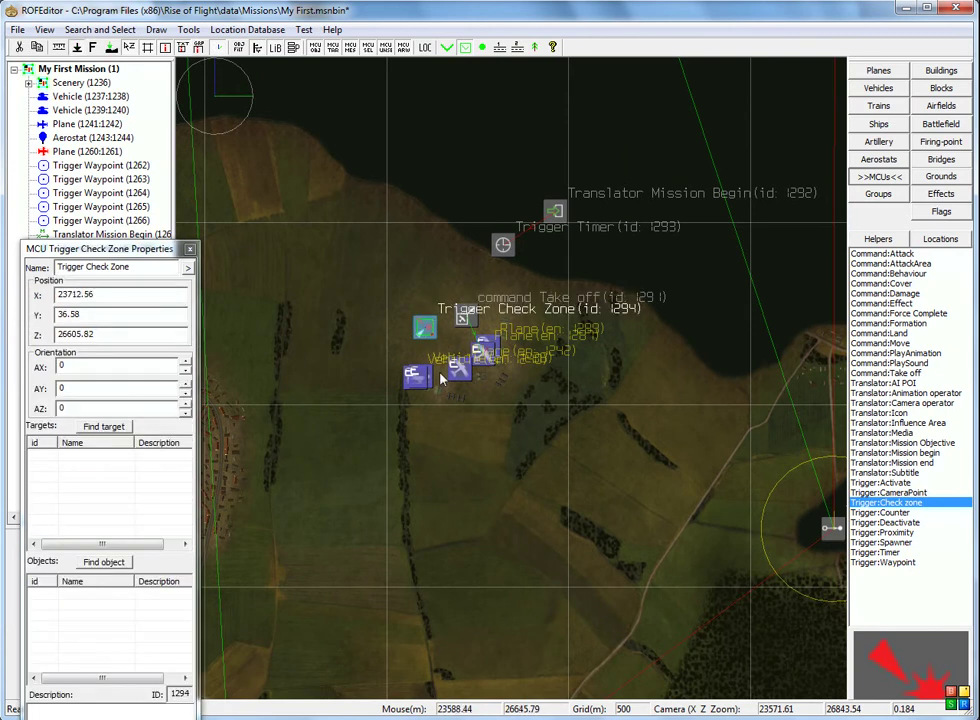
Step: Set the check zone to a 3000 m cylinder with the closer distance type, enabled for Central Powers planes
double_click(425, 325)
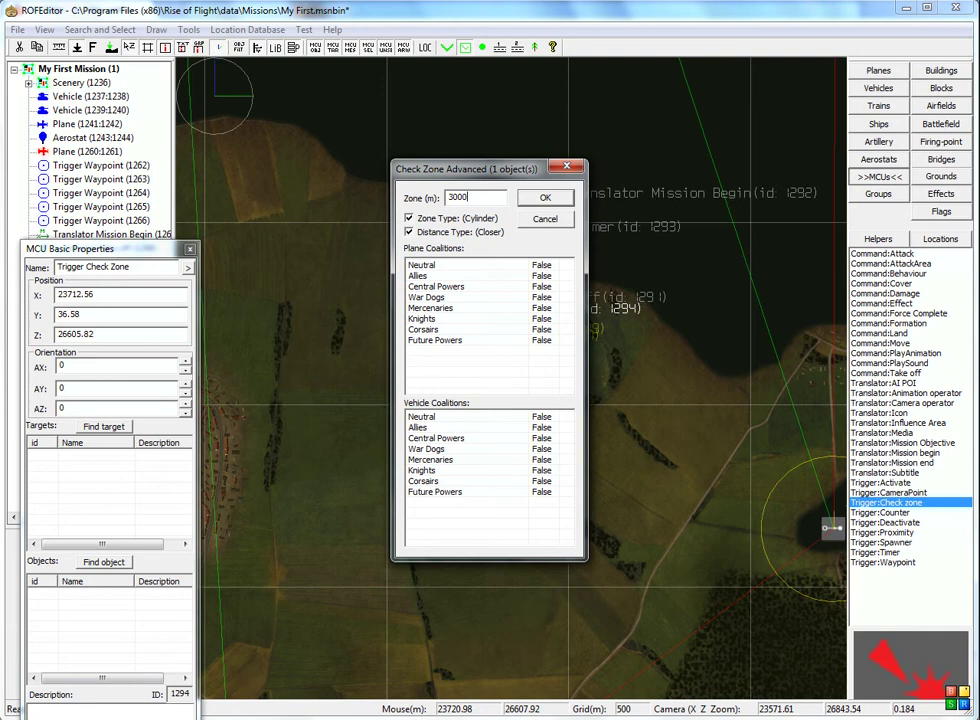
drag(489, 169, 641, 245)
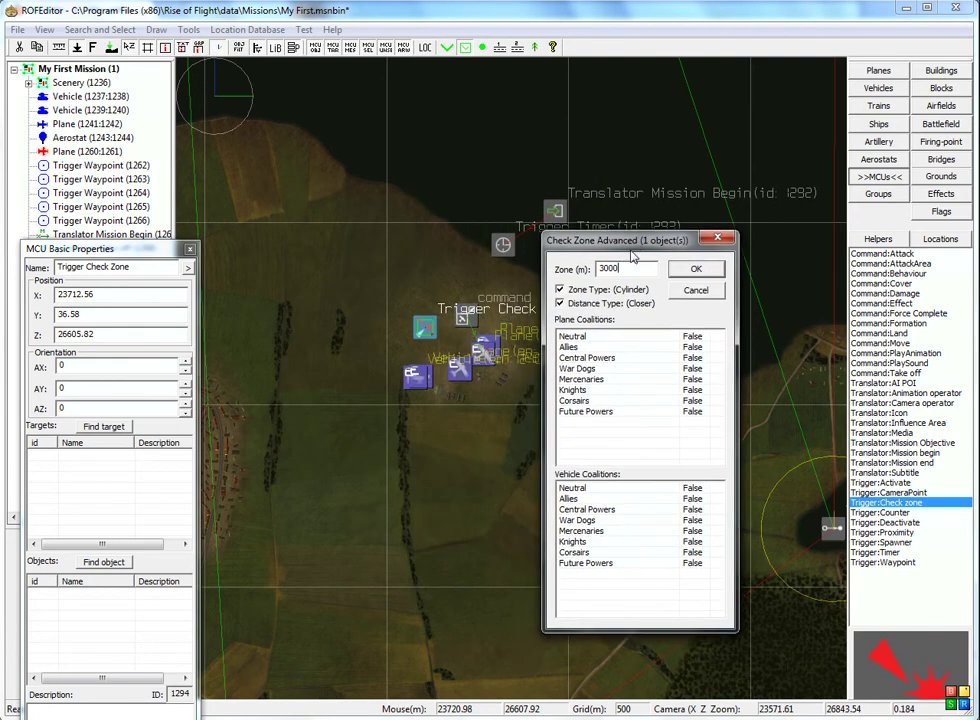
click(560, 290)
click(560, 290)
drag(641, 250, 694, 182)
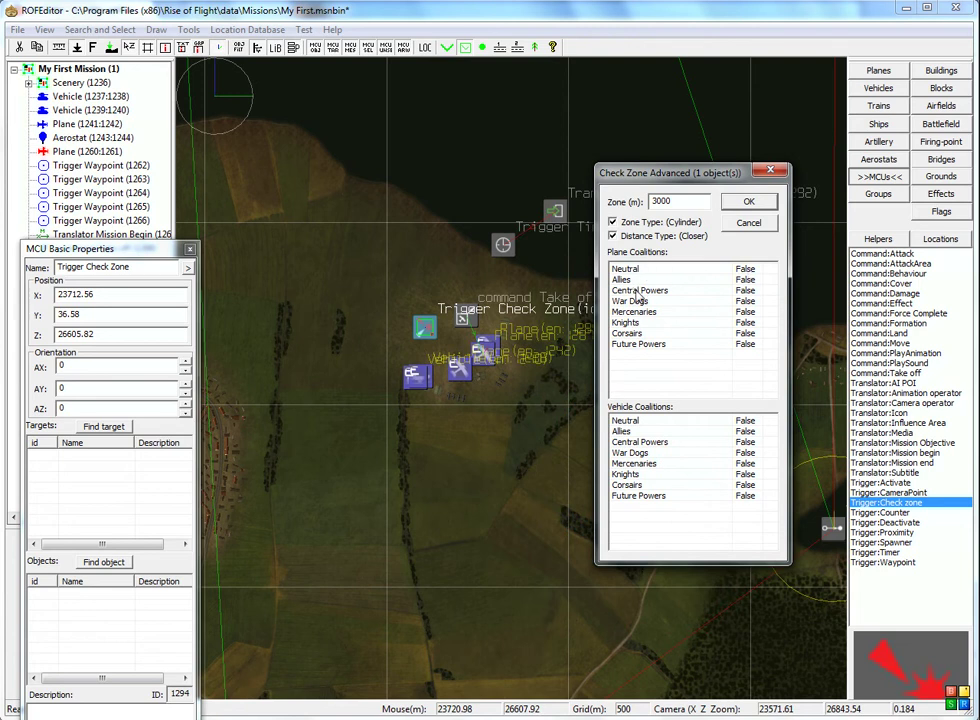
double_click(745, 290)
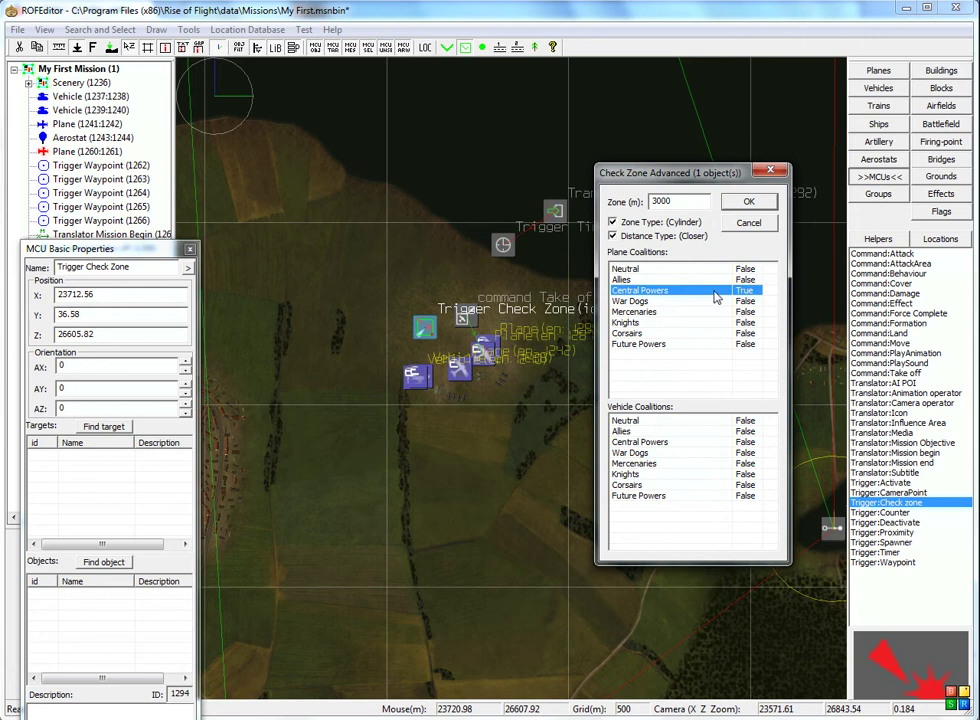
click(749, 203)
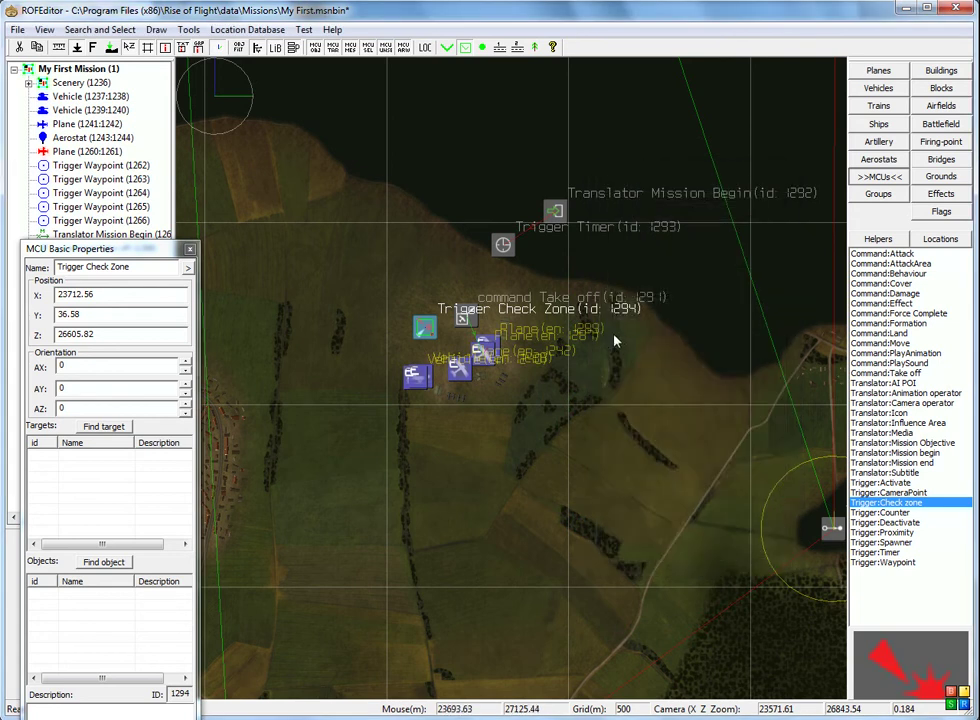
Step: Examine the check zone's circle against the waypoint route crossing the lake and passing the southern airfield
scroll(616, 338, down, 5)
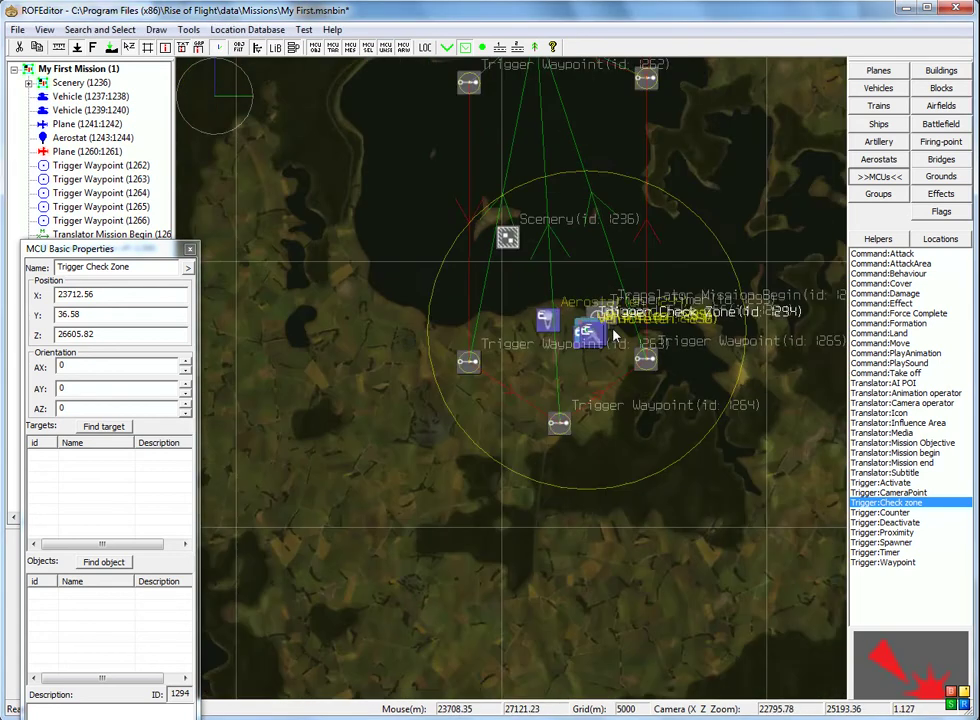
scroll(616, 338, down, 1)
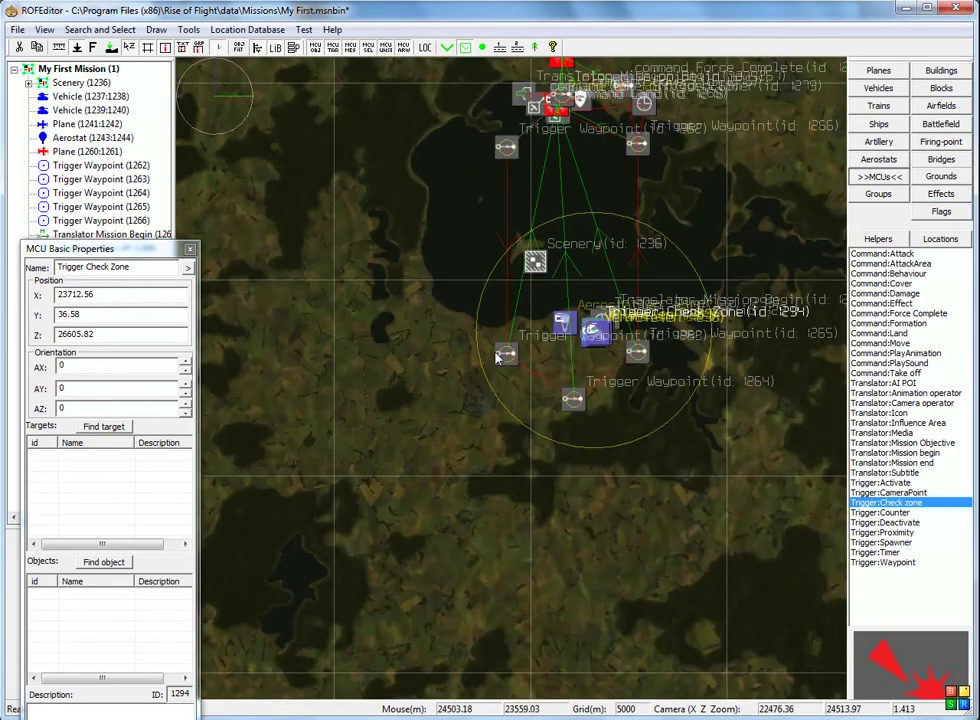
scroll(676, 312, up, 6)
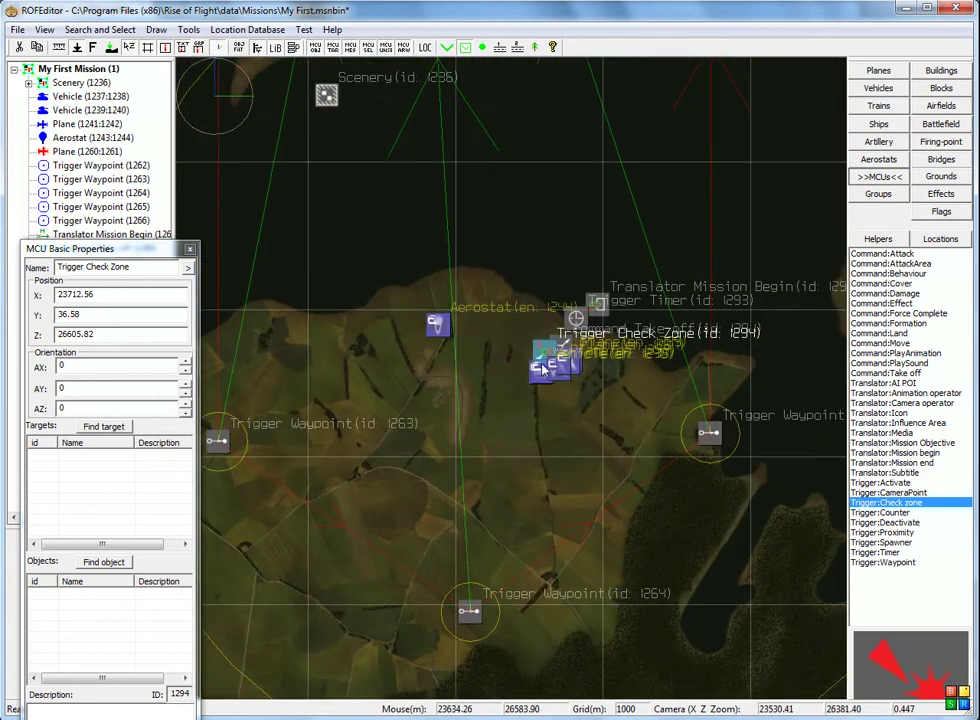
scroll(544, 364, down, 4)
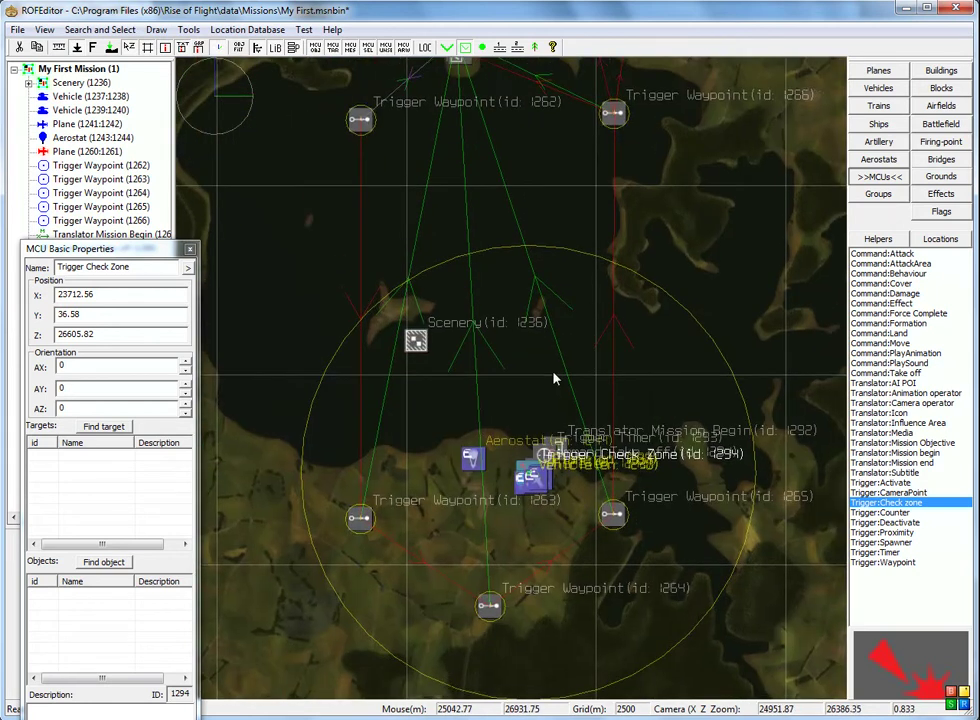
scroll(556, 378, down, 2)
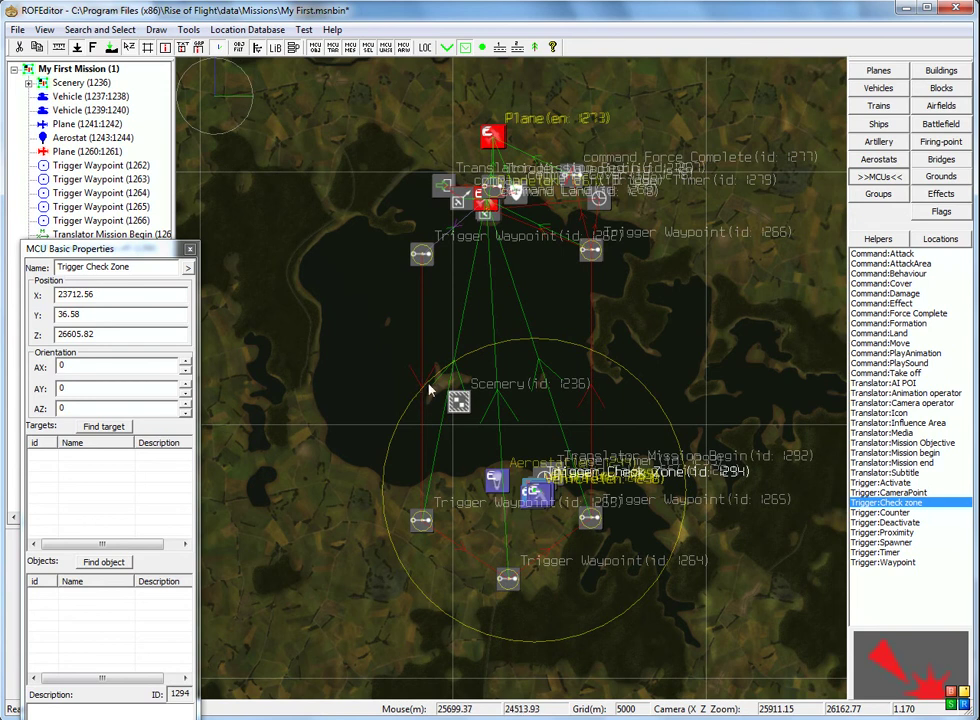
scroll(525, 448, up, 4)
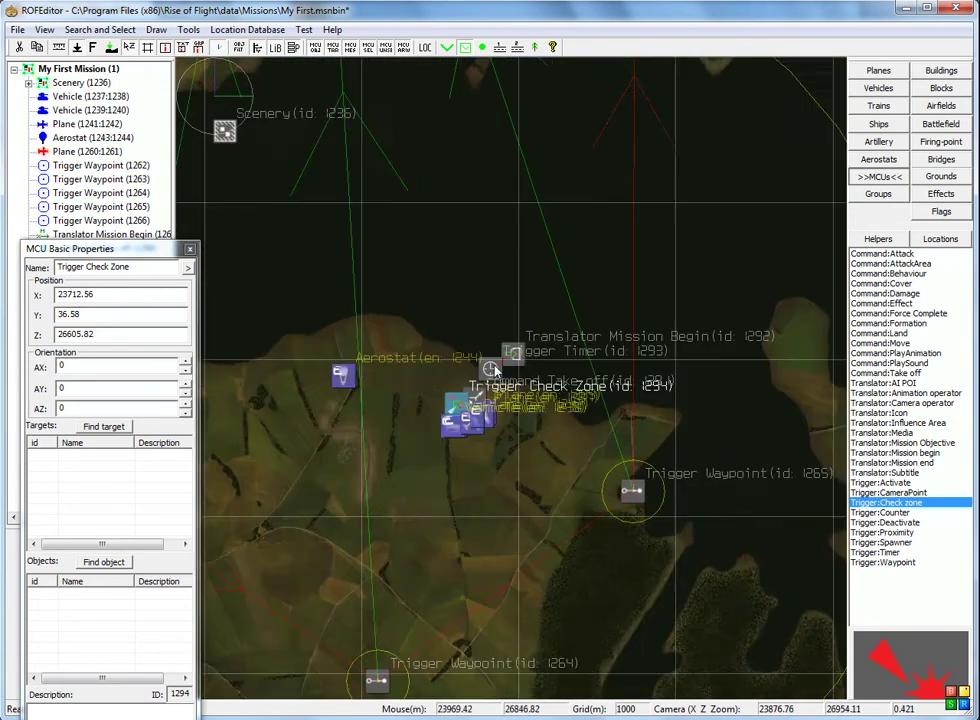
scroll(494, 371, up, 8)
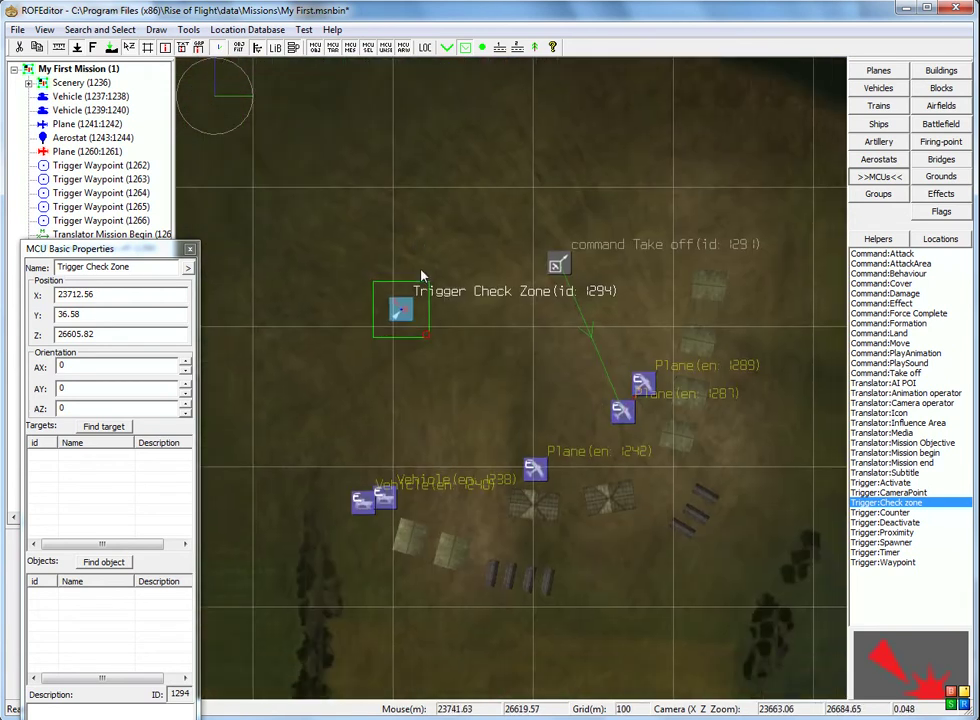
Step: Set the take-off command (1291) as the target of the check zone trigger
click(103, 428)
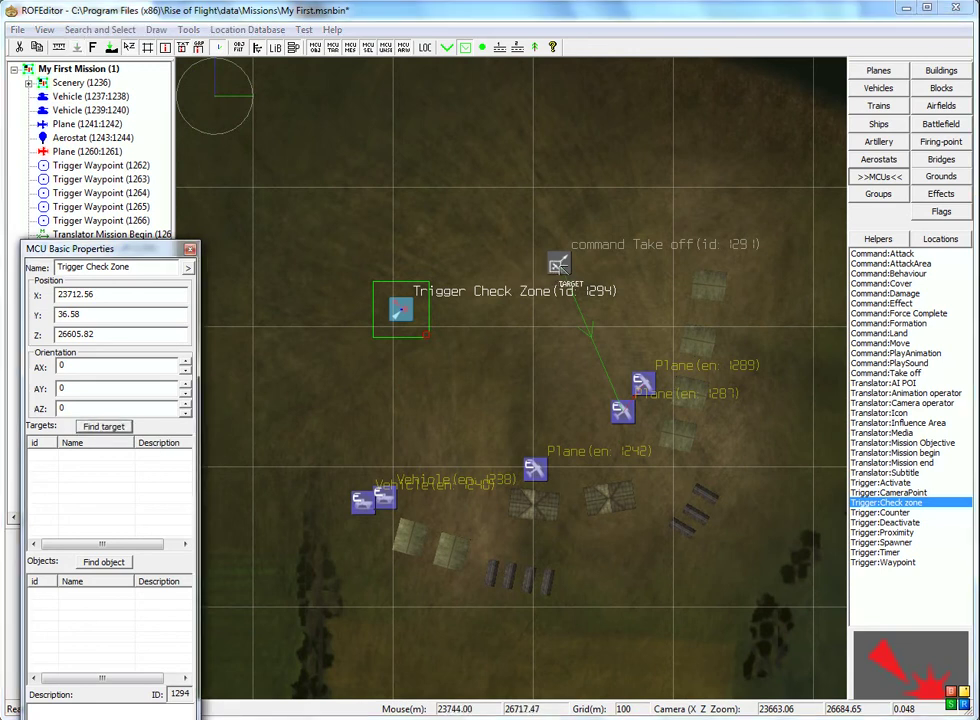
click(558, 265)
scroll(520, 348, down, 2)
click(517, 345)
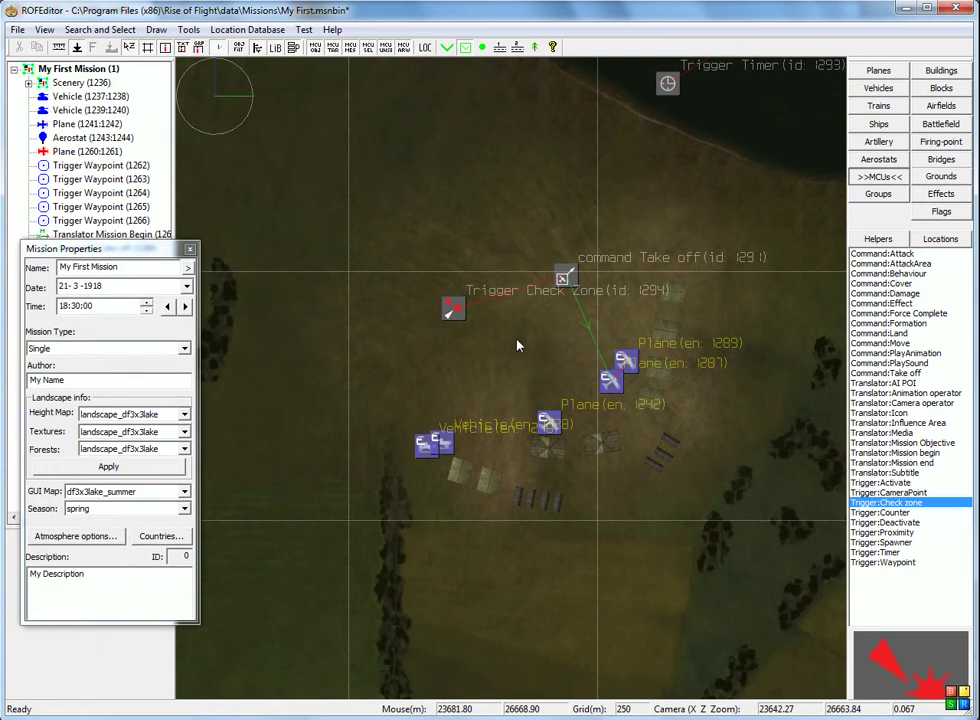
Step: Move the mission begin translator (1292) west to about X 24040, Z 26718 and add the check zone trigger (1294) as its target
scroll(517, 345, down, 1)
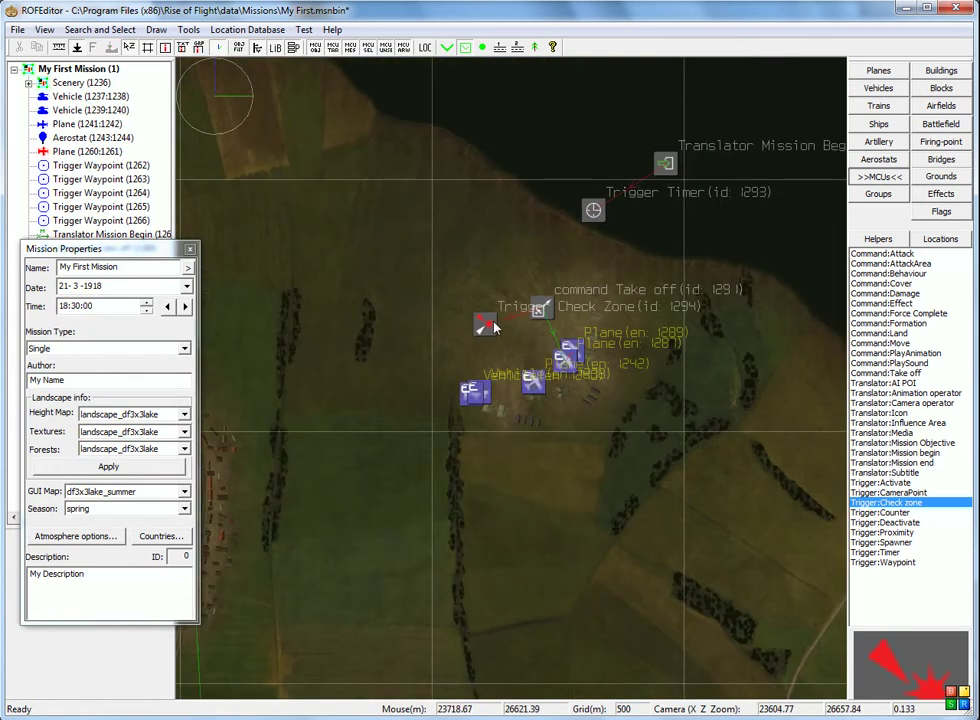
click(486, 330)
scroll(489, 330, up, 1)
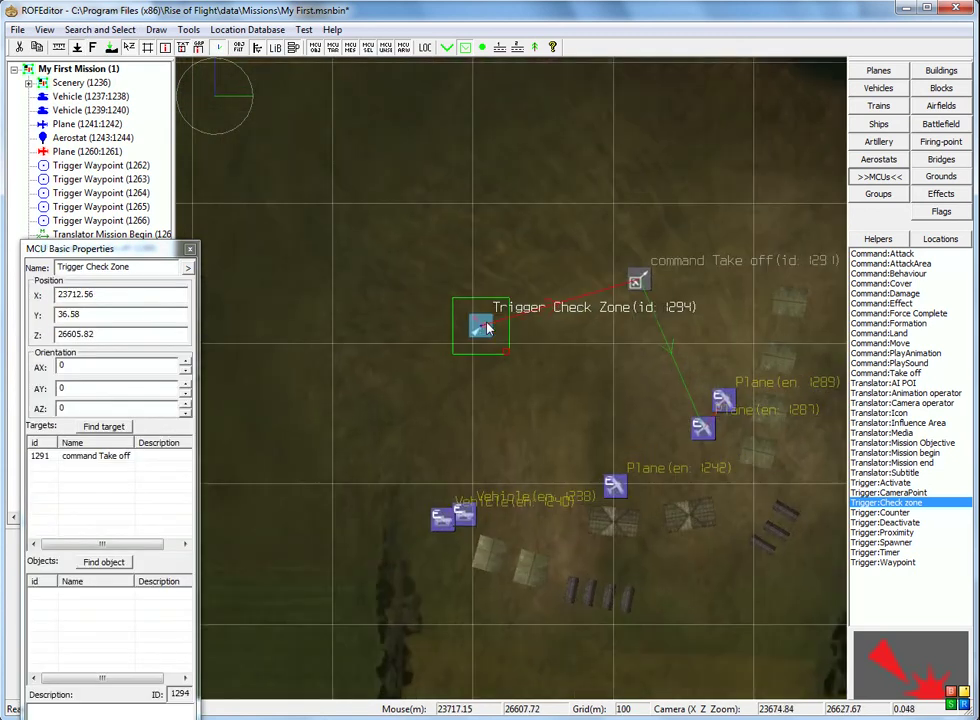
scroll(487, 328, down, 1)
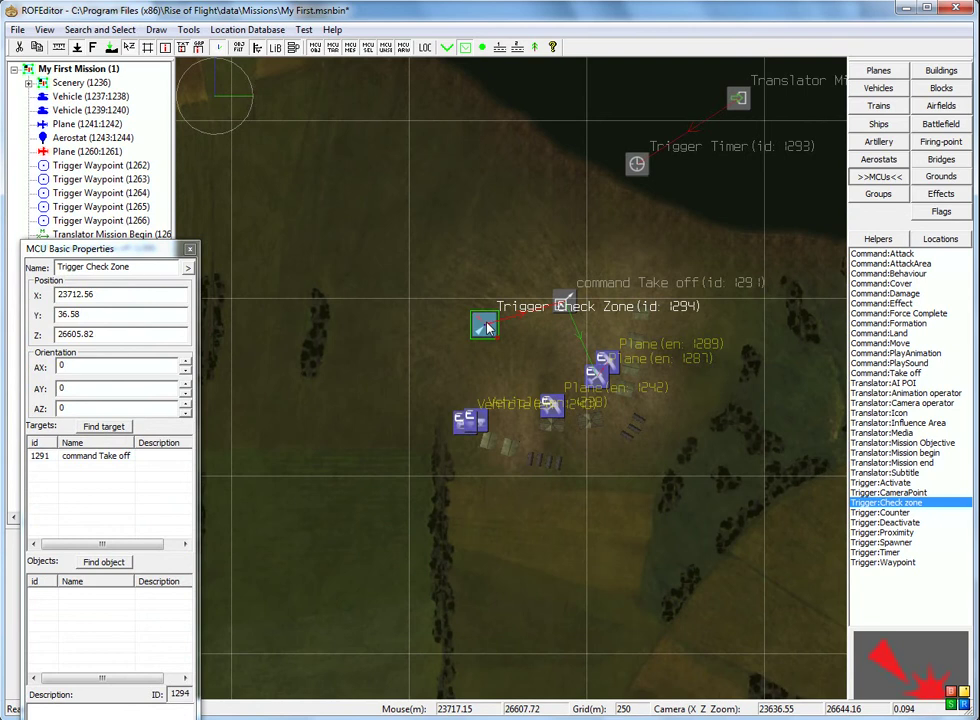
right_drag(521, 343, 471, 329)
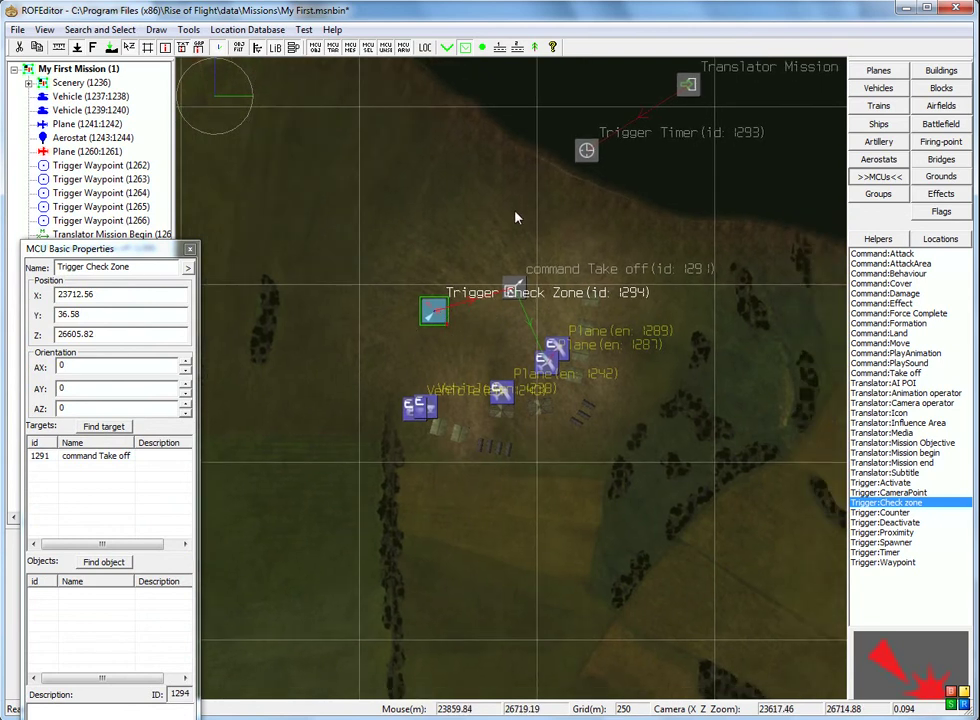
right_drag(515, 217, 508, 246)
click(686, 120)
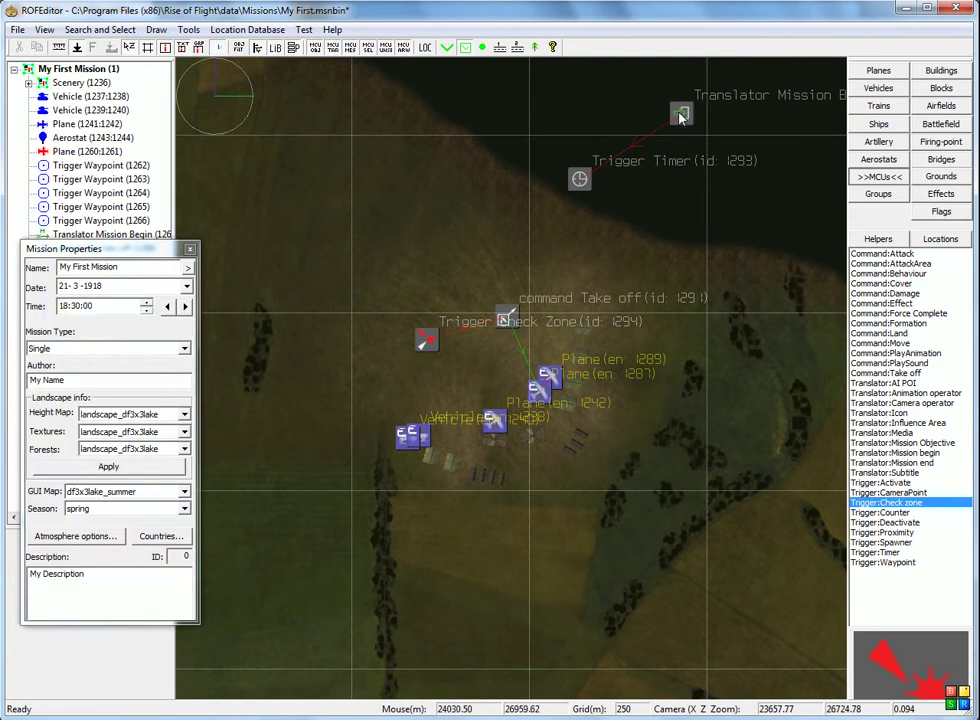
click(682, 112)
drag(682, 112, 510, 106)
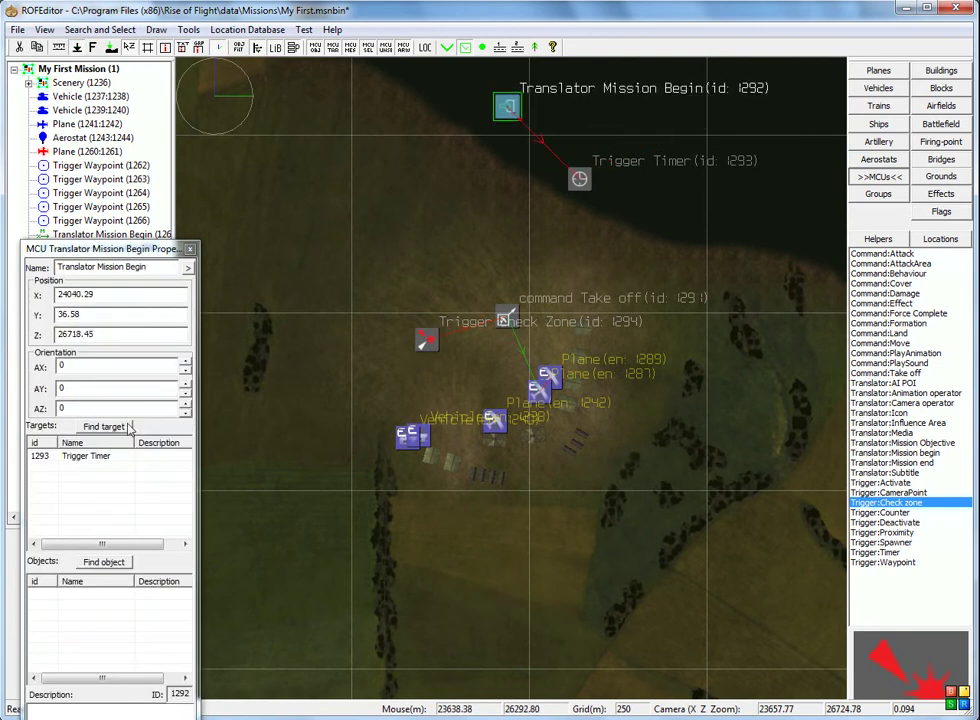
ctrl+click(427, 340)
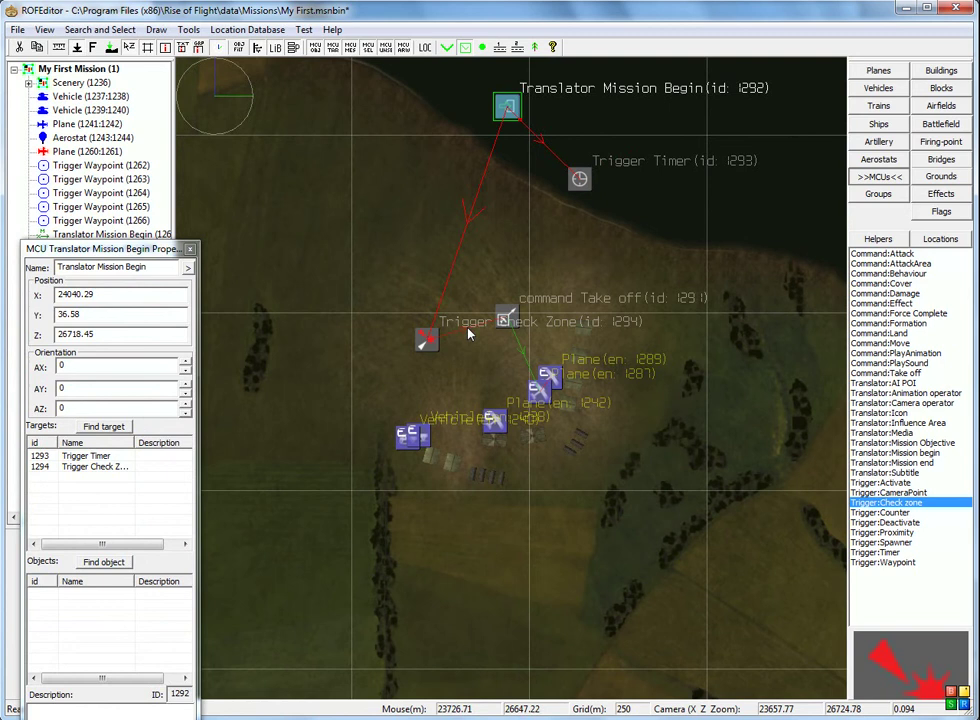
Step: Move the check zone trigger northwest of the take-off command, to about X 23905, Z 26502
click(427, 341)
scroll(431, 347, down, 2)
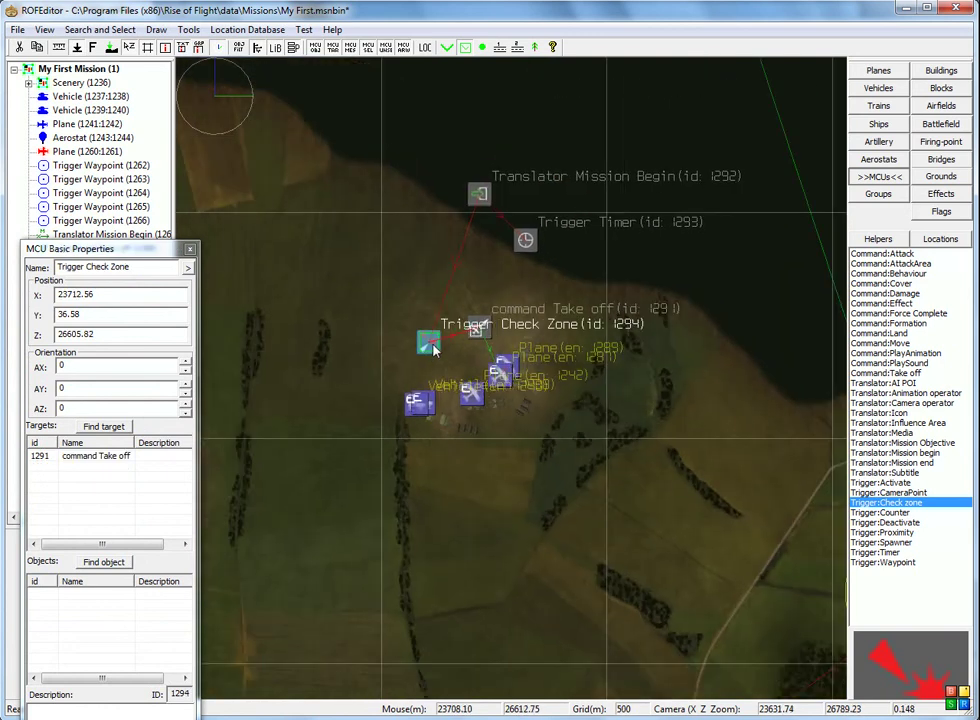
scroll(433, 340, down, 3)
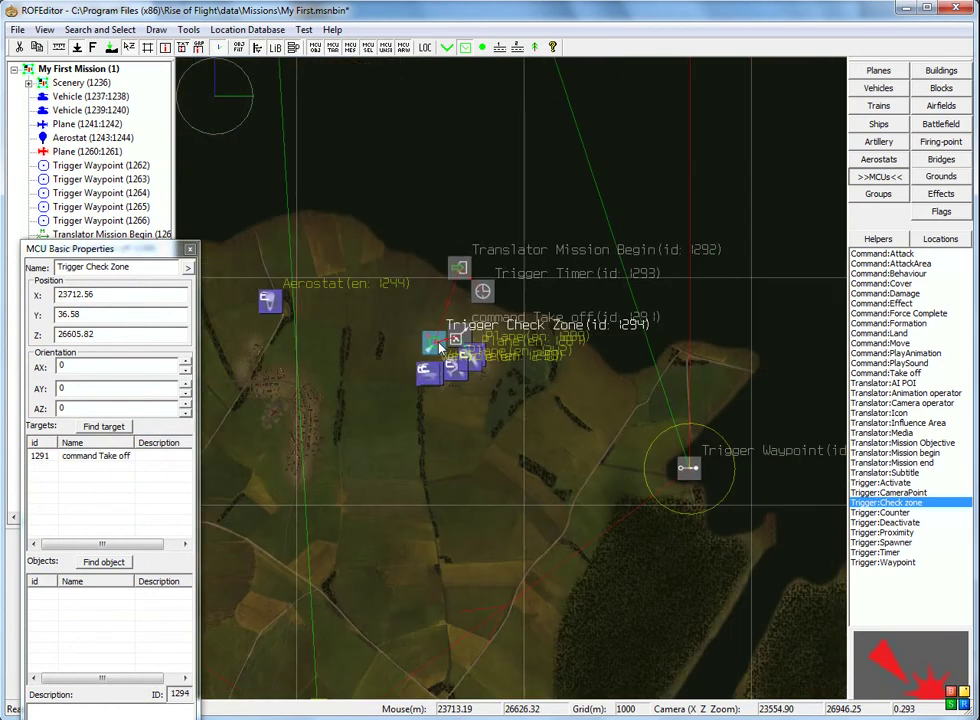
scroll(520, 352, up, 3)
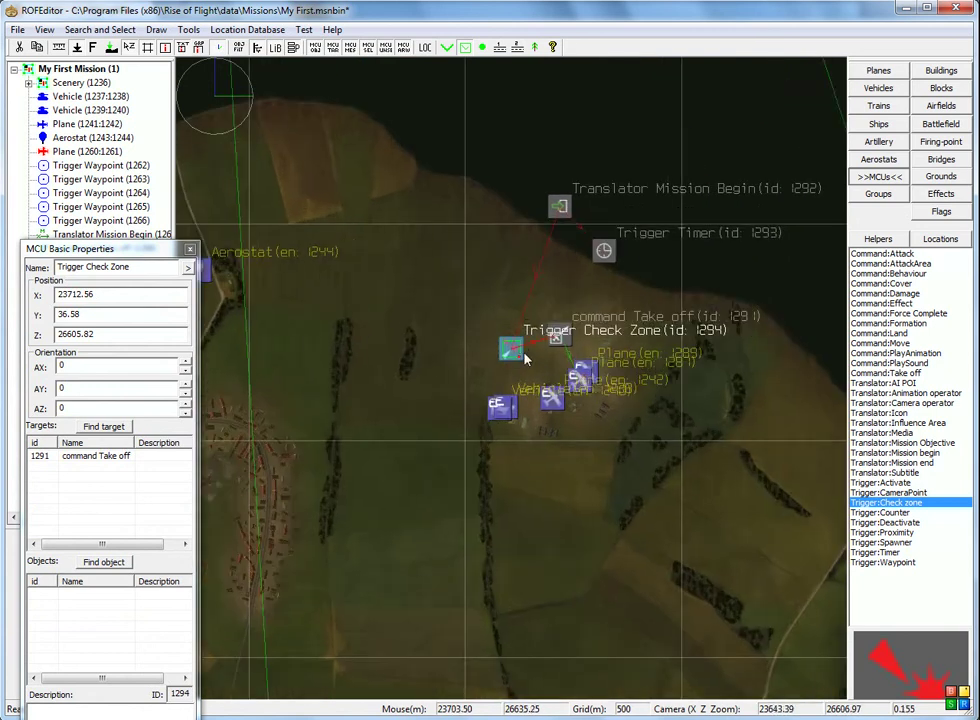
scroll(525, 358, up, 1)
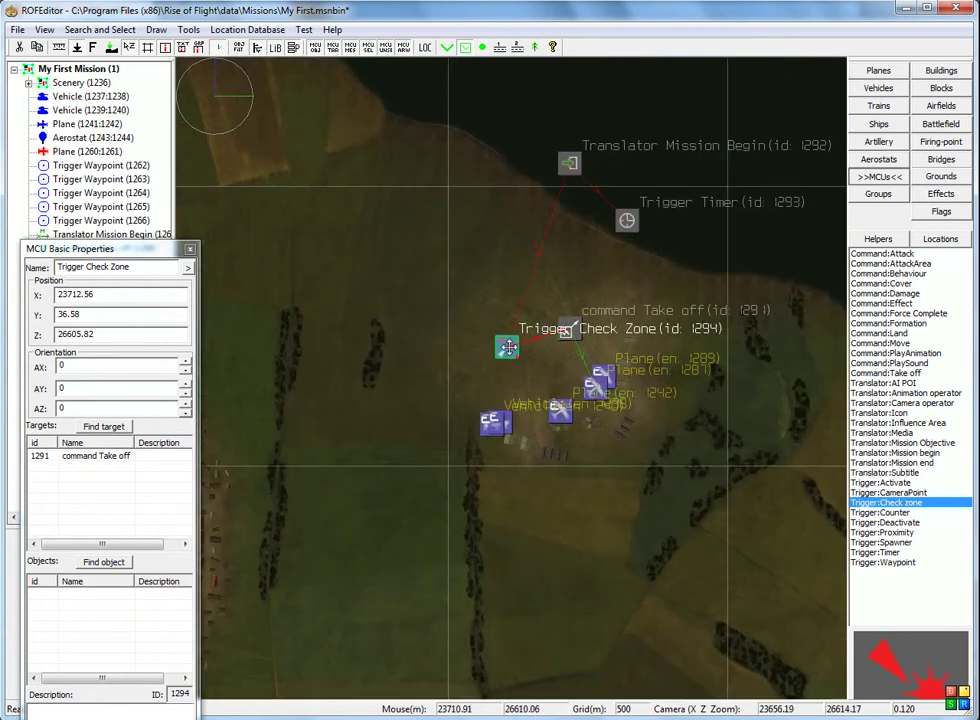
drag(509, 349, 449, 240)
click(532, 237)
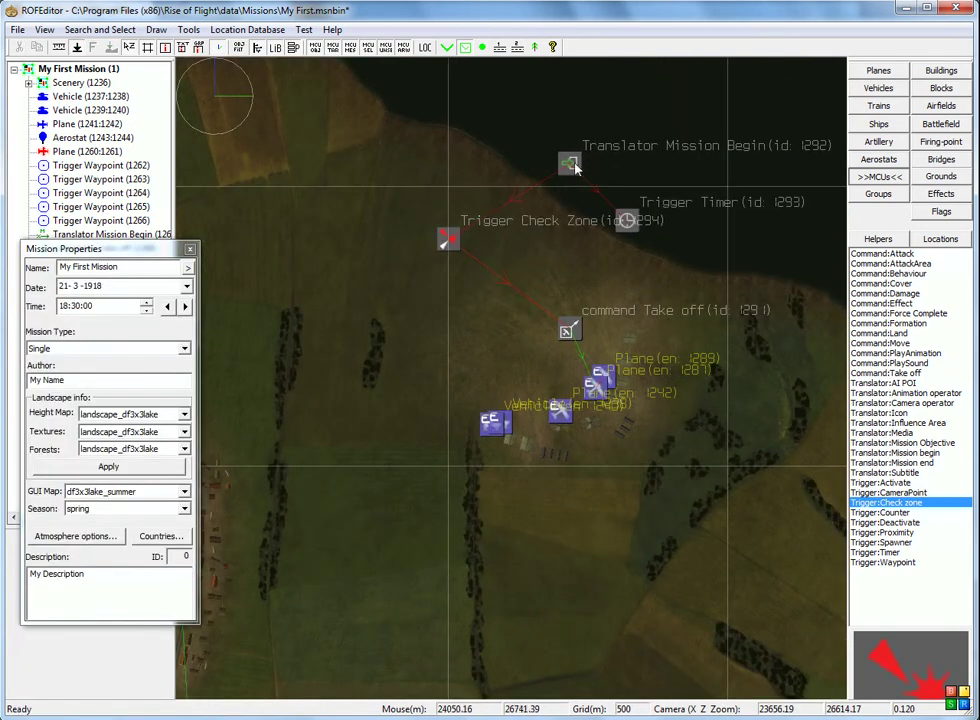
Step: Review the check zone's advanced settings and examine its circle against the surrounding waypoints
double_click(449, 240)
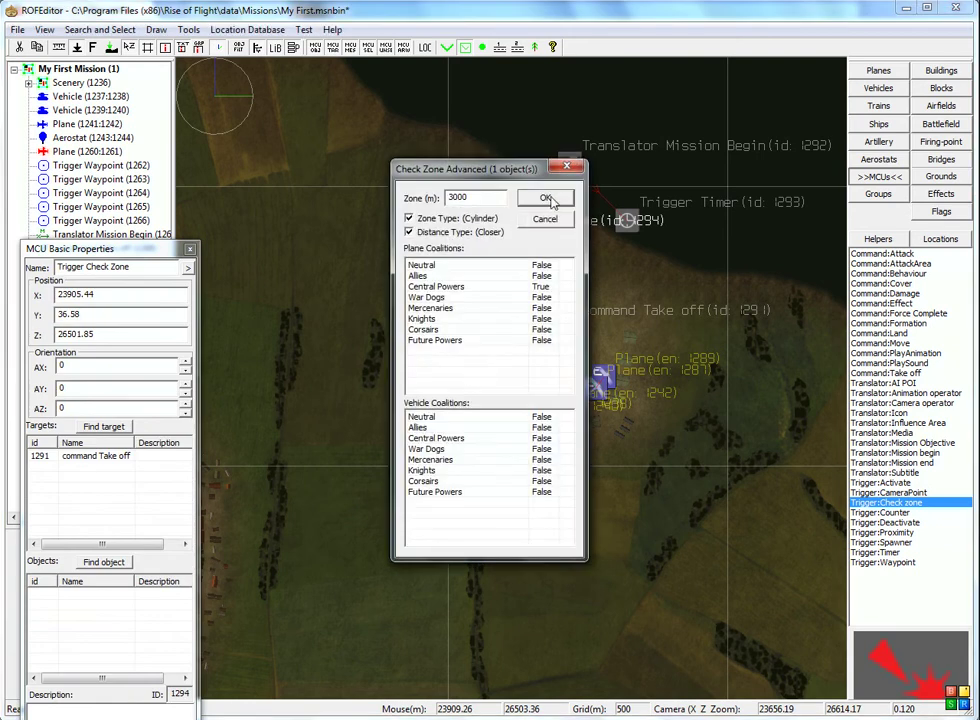
click(546, 199)
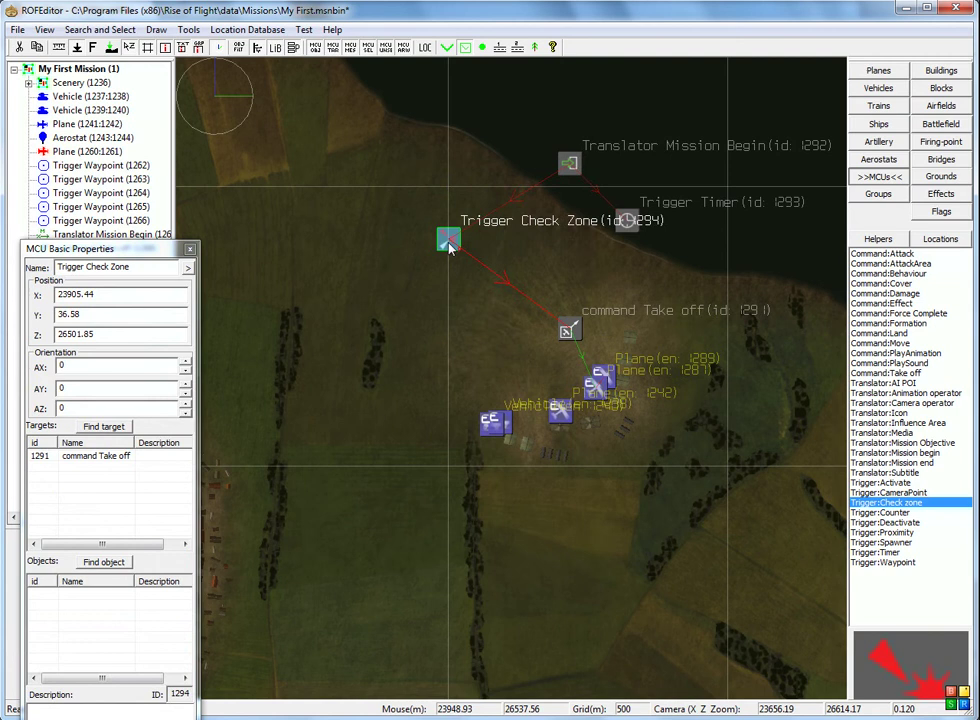
scroll(448, 247, down, 5)
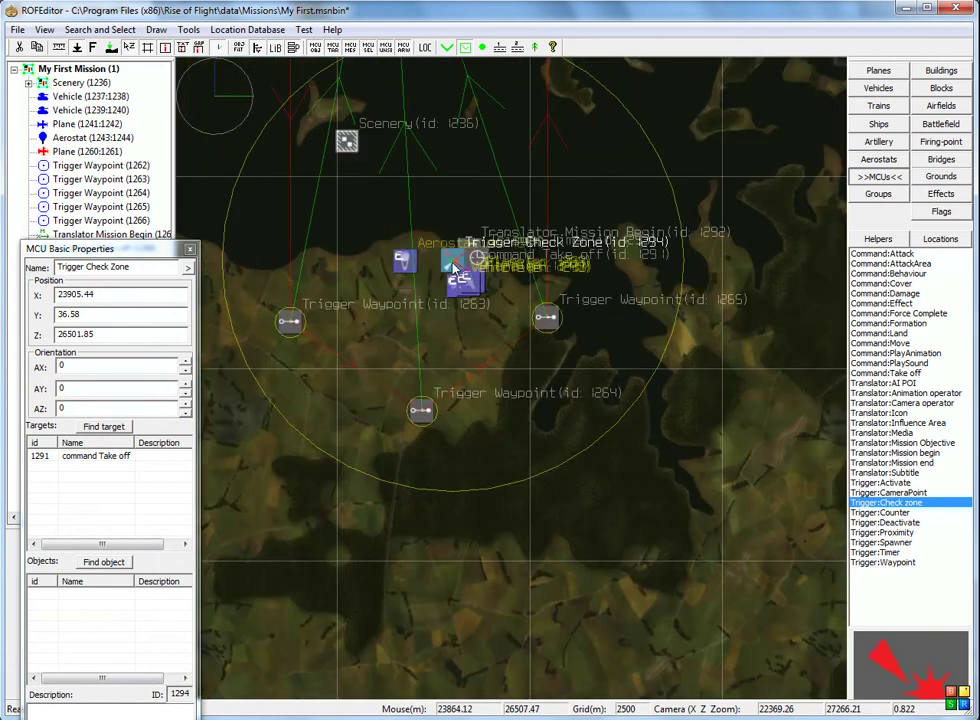
scroll(458, 258, up, 6)
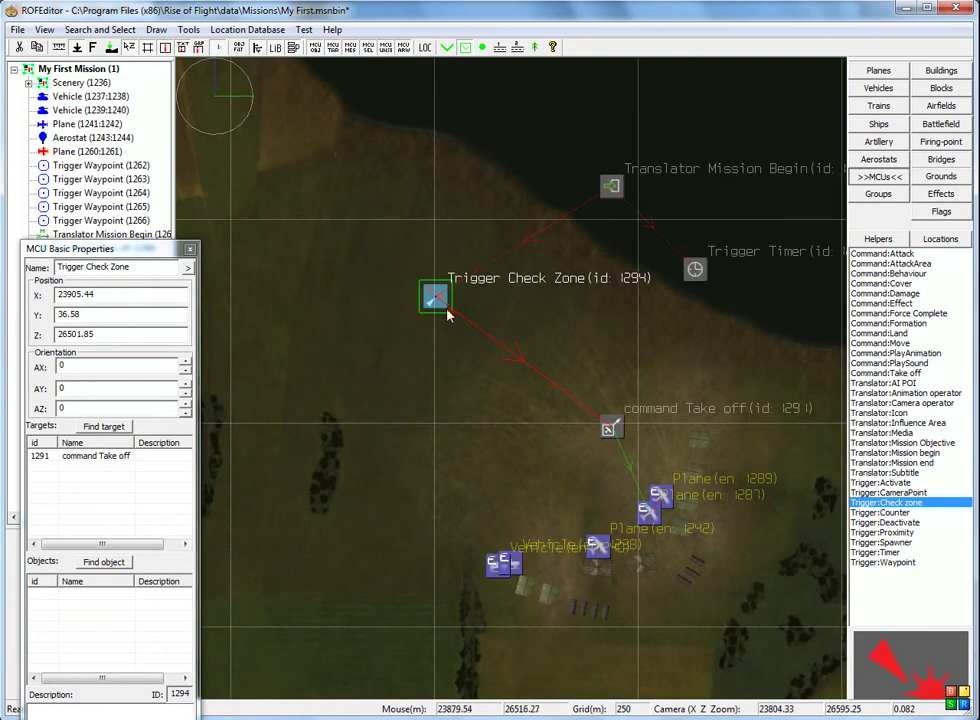
Step: Shift the take-off command (1291) slightly southwest, to about X 23739, Z 26706
click(613, 430)
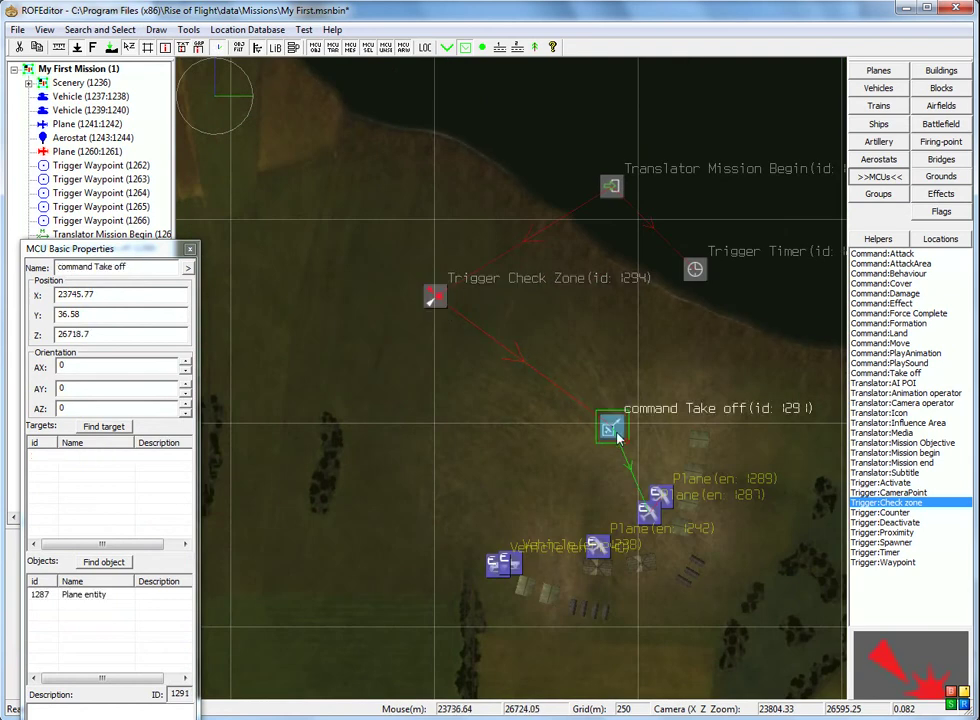
drag(612, 430, 600, 434)
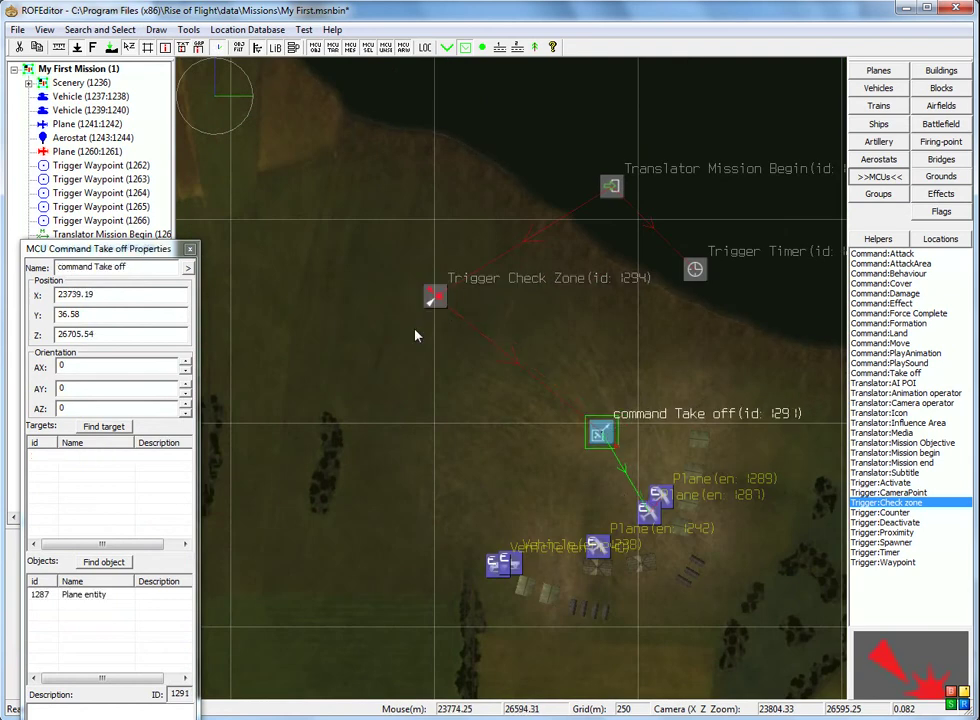
Step: Place a Command:Attack west of the check zone trigger, at about X 24023, Z 26260
scroll(562, 408, down, 3)
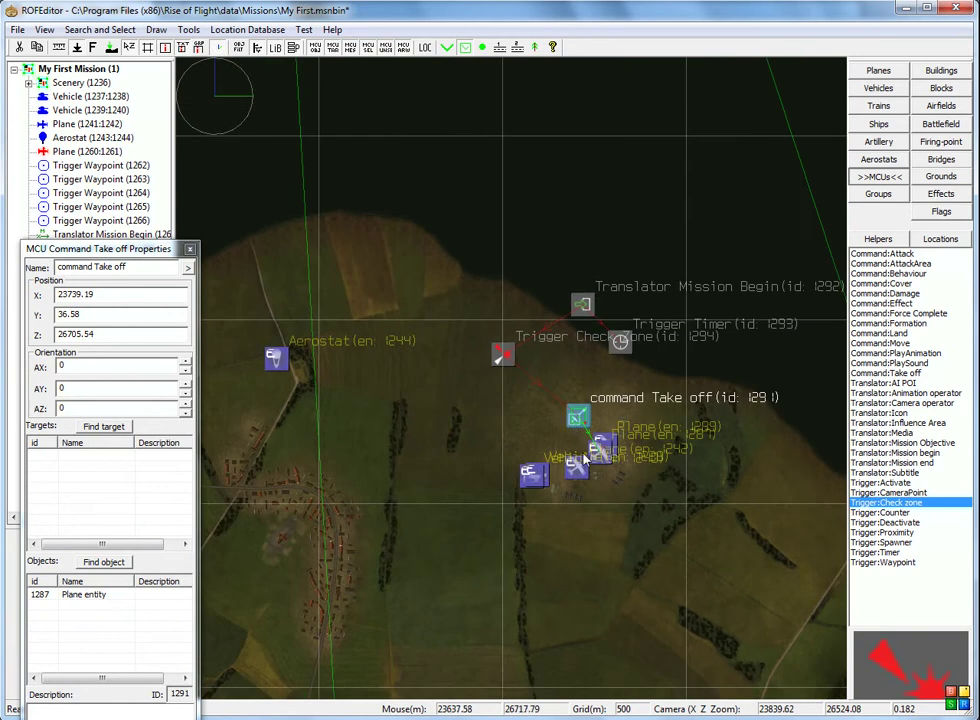
right_drag(612, 397, 612, 369)
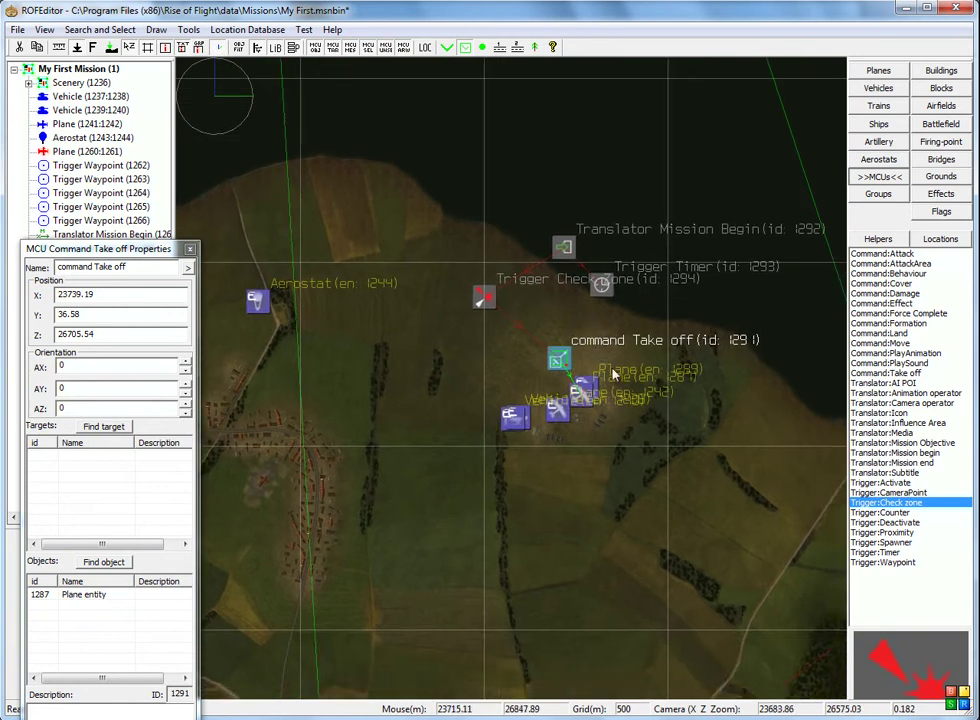
right_drag(647, 428, 663, 393)
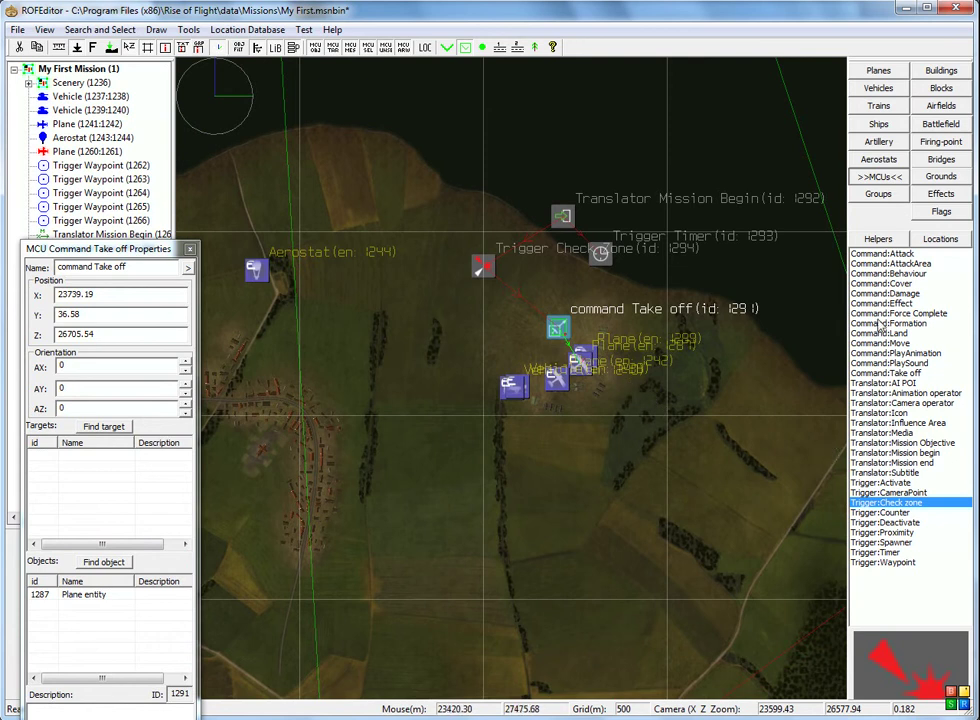
click(887, 254)
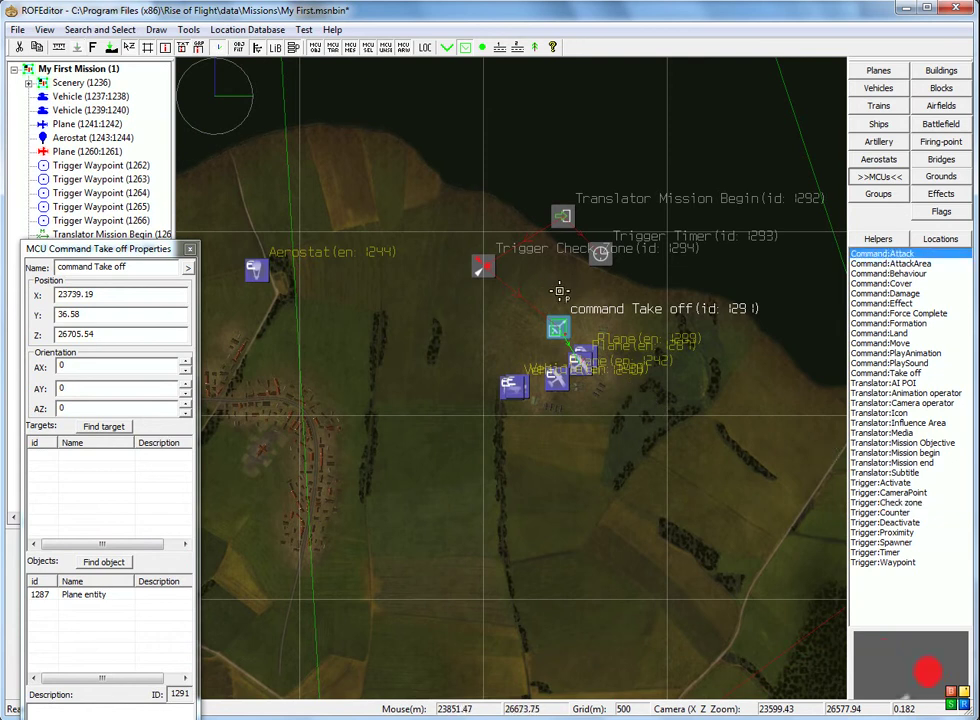
scroll(527, 304, up, 3)
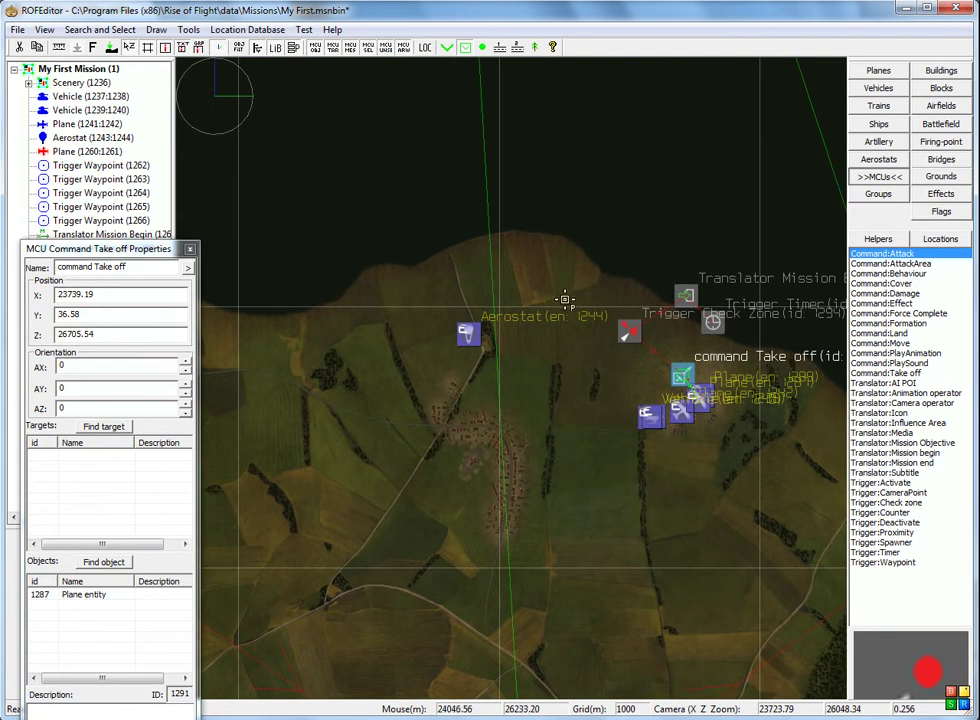
click(573, 322)
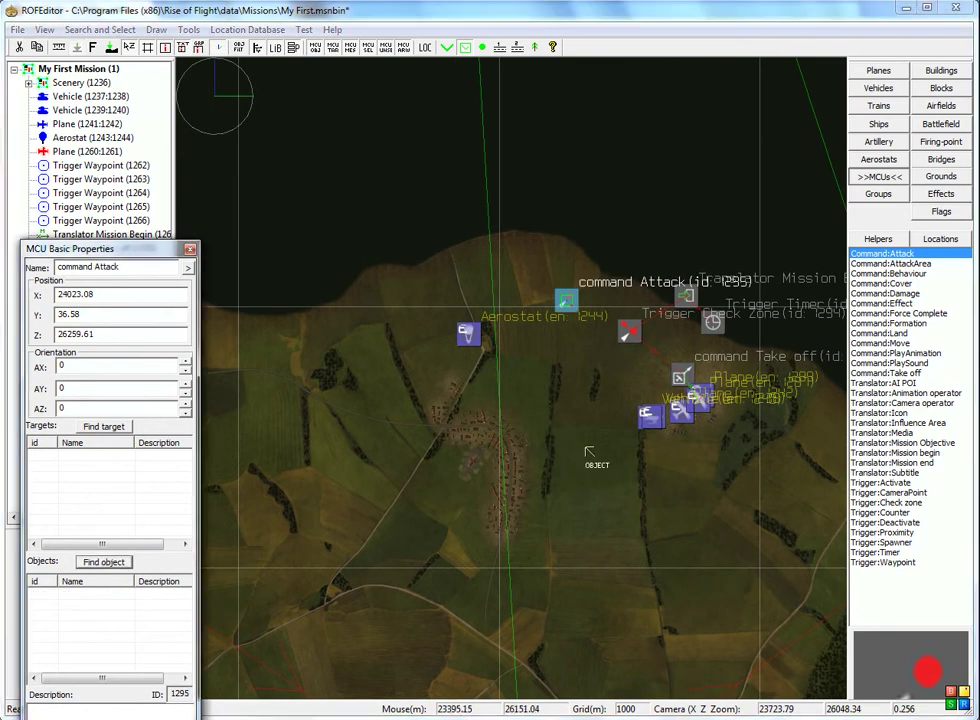
Step: Set the lead plane (1287) on the southern airfield as the object of the attack command
scroll(650, 392, up, 3)
scroll(637, 400, up, 5)
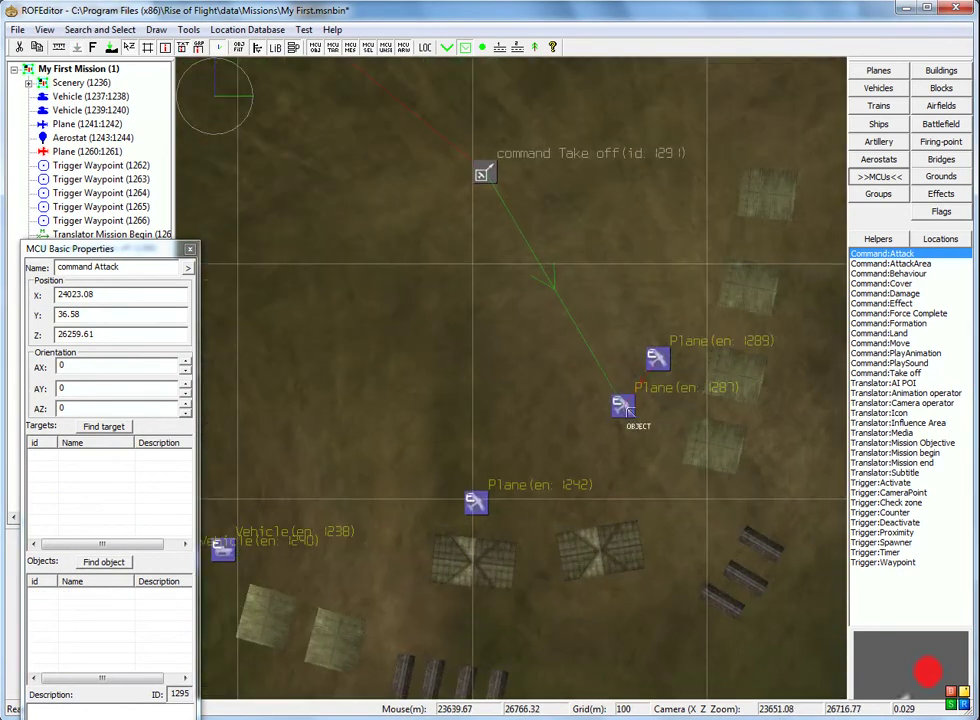
click(623, 407)
right_drag(544, 408, 740, 489)
scroll(740, 489, down, 5)
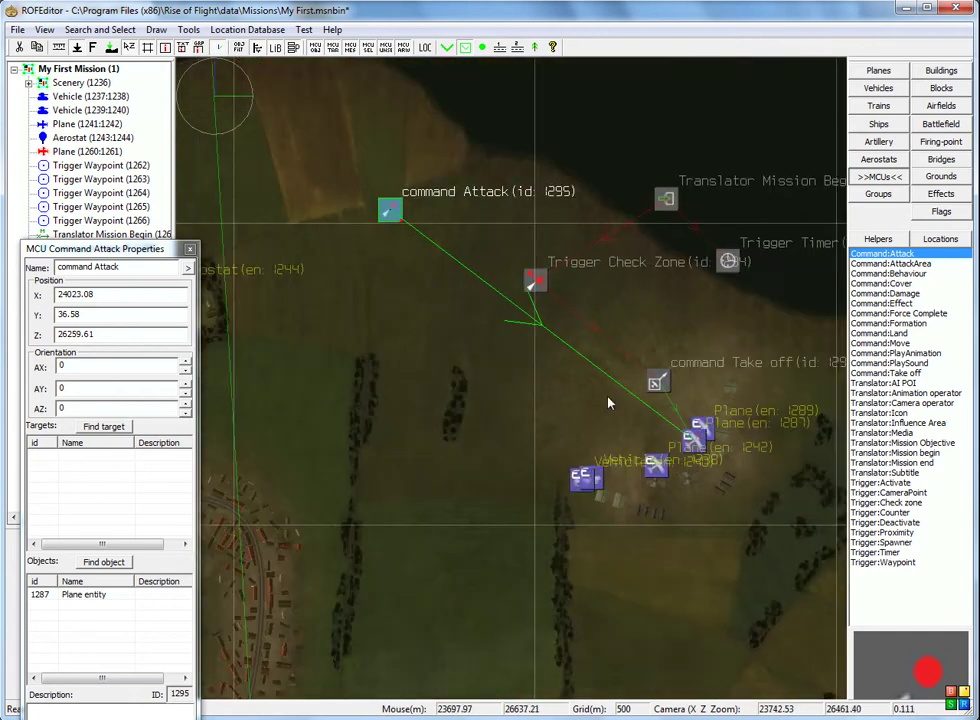
Step: Move the attack command northwest to about X 24109, Z 26104
right_drag(530, 222, 498, 331)
drag(452, 412, 405, 387)
right_drag(460, 377, 472, 419)
Step: Set the red plane (1261) on the northern airfield as the target of the attack command
click(90, 433)
right_drag(569, 201, 581, 350)
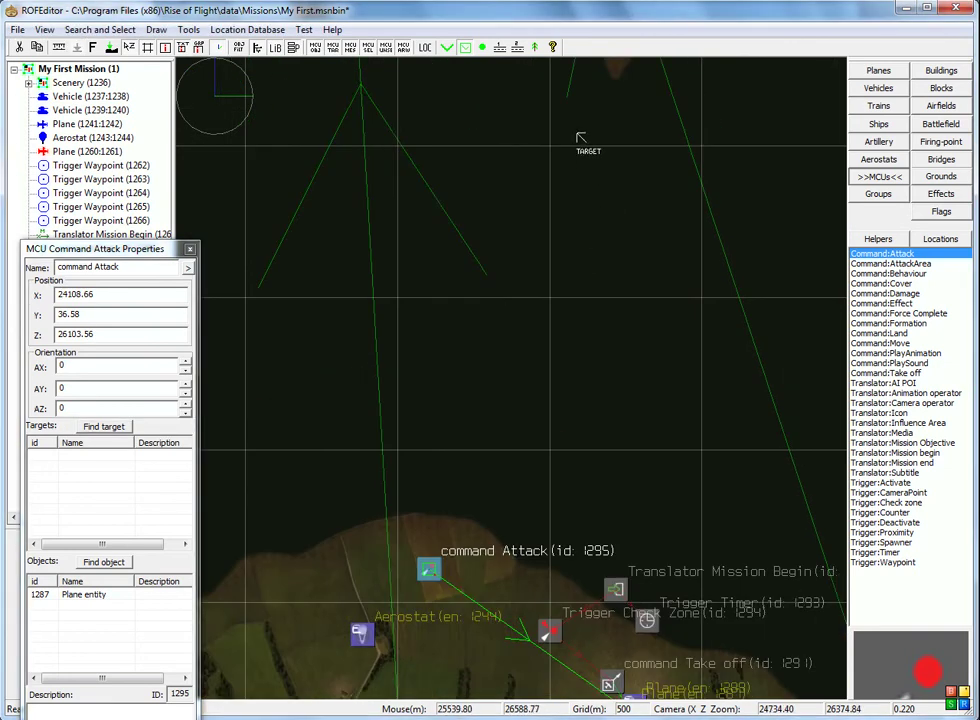
right_drag(574, 150, 576, 298)
right_drag(545, 75, 572, 666)
right_drag(462, 62, 553, 695)
scroll(395, 368, up, 5)
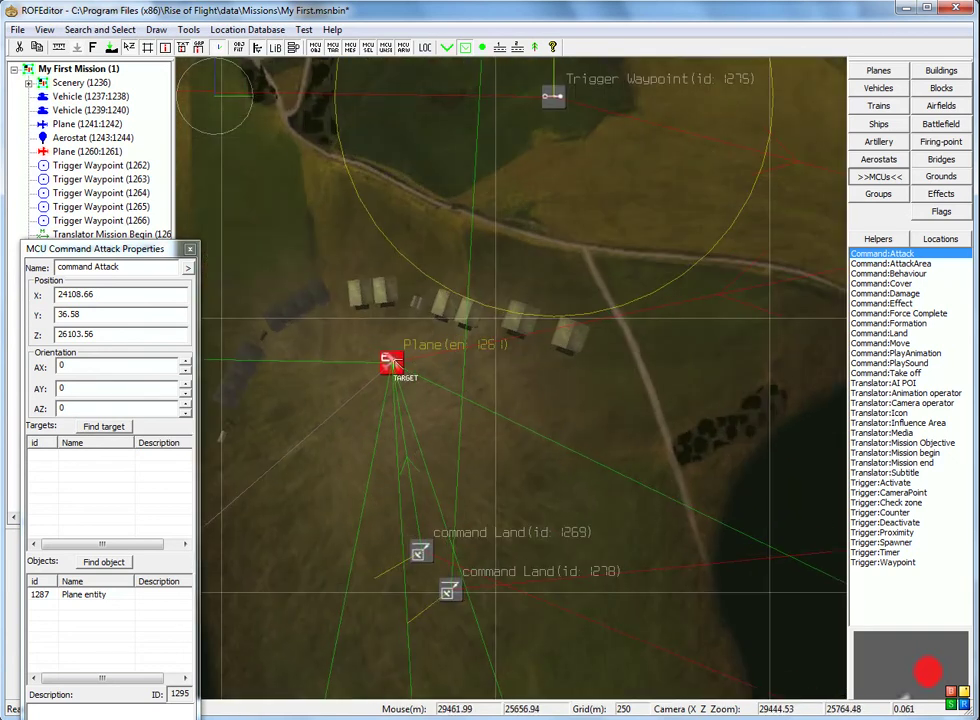
click(395, 368)
Step: Move the attack command north over the lake to about X 24422, Z 26143 and view its list of selectable targets
scroll(395, 368, down, 5)
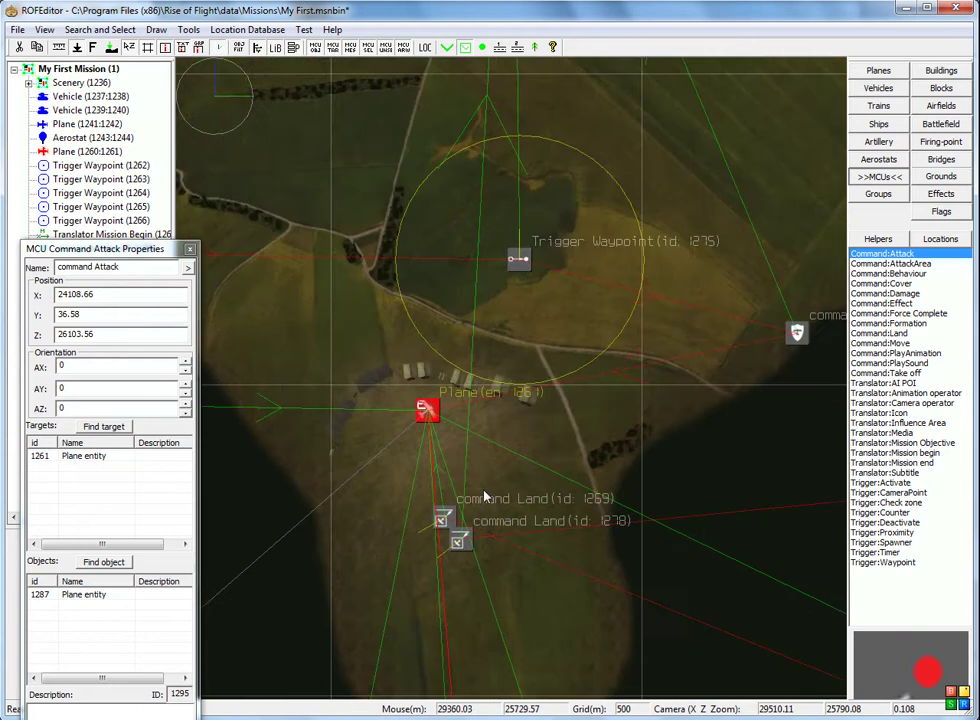
scroll(505, 509, down, 4)
right_drag(543, 455, 524, 272)
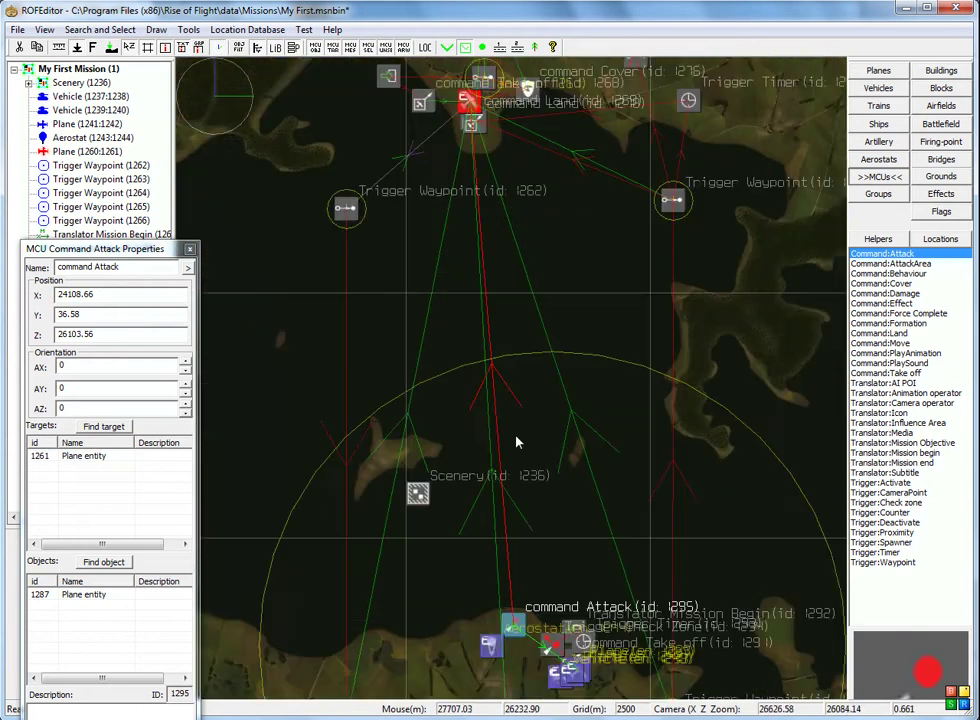
right_drag(525, 492, 527, 411)
drag(510, 414, 514, 382)
double_click(83, 474)
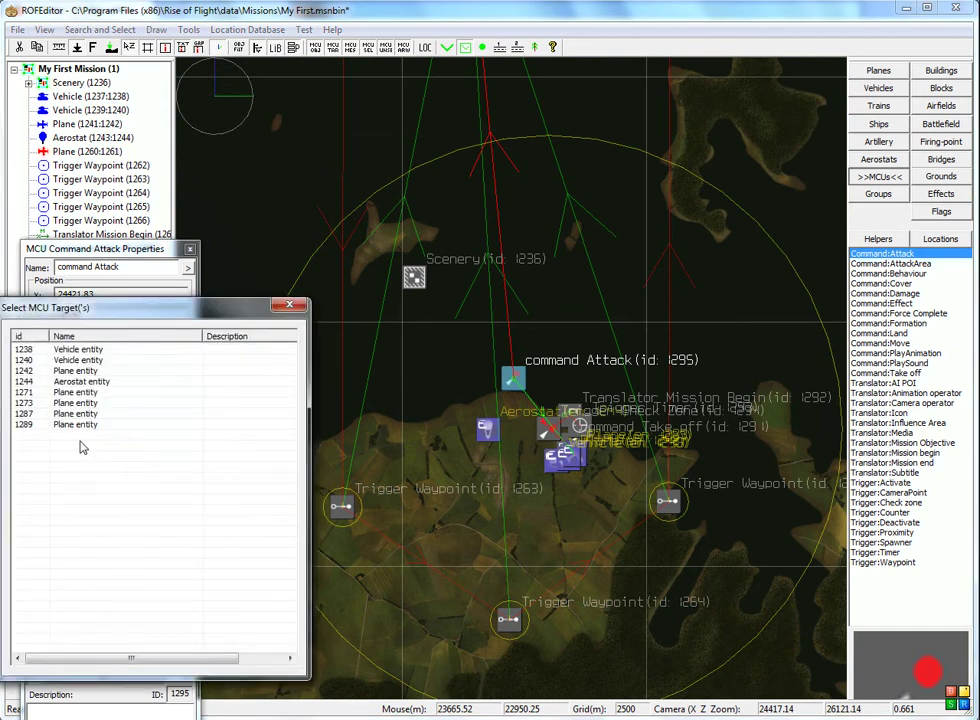
click(287, 309)
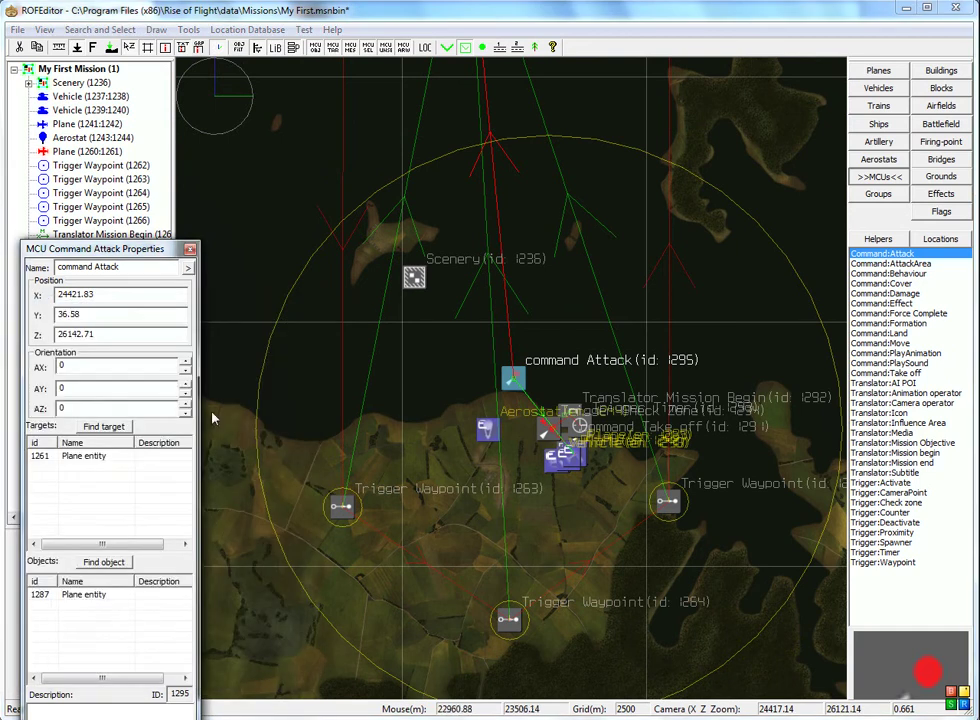
Step: Move the attack command south onto land, west of the take-off command, at about X 23751, Z 26102
scroll(465, 360, up, 4)
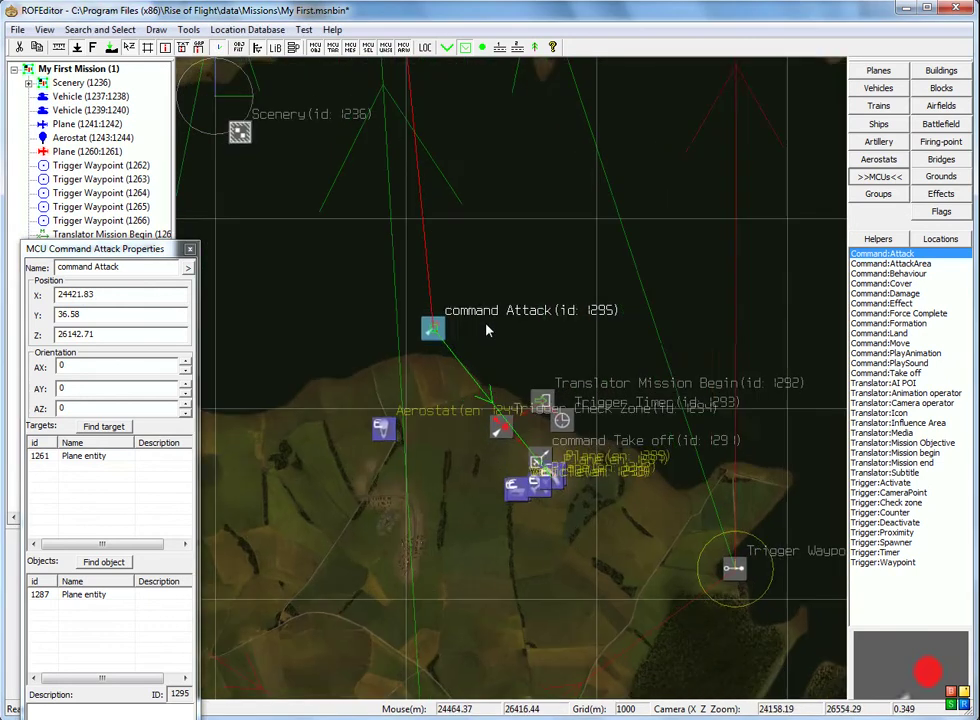
scroll(485, 338, up, 3)
right_drag(518, 324, 560, 171)
drag(450, 172, 439, 358)
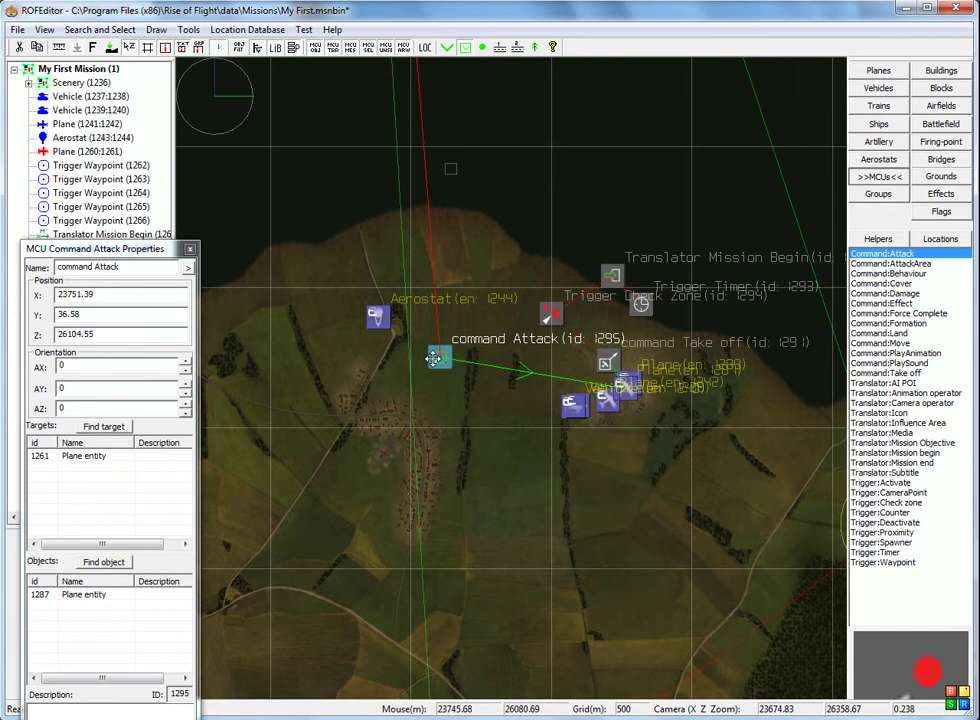
right_drag(530, 397, 500, 392)
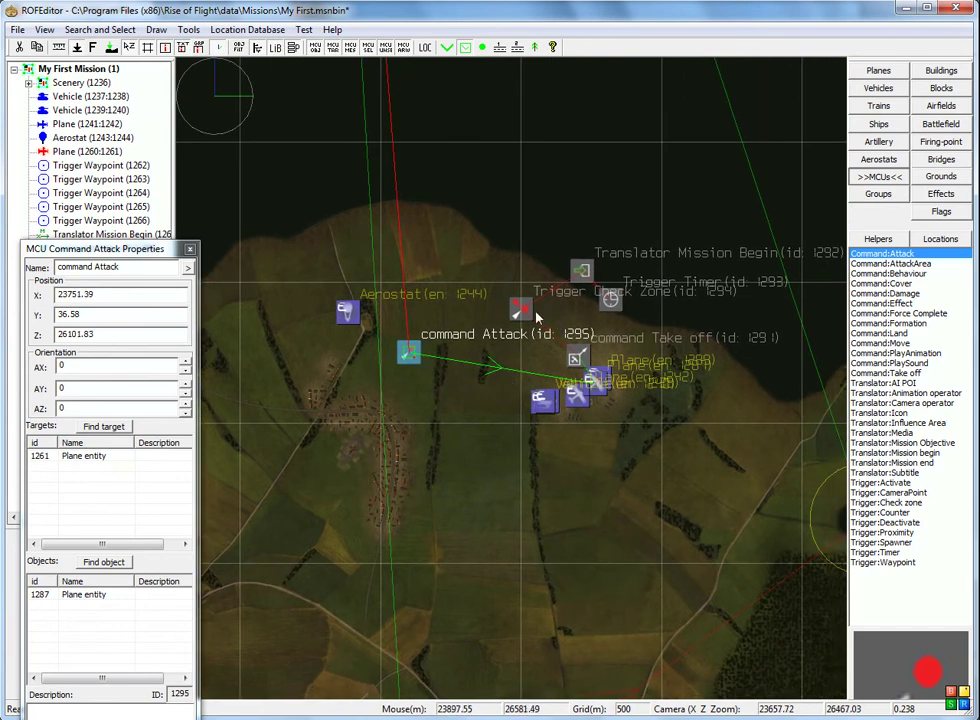
Step: Inspect the take-off command and the lead nieuport28 plane it is linked to on the southern airfield
click(576, 358)
scroll(580, 362, up, 1)
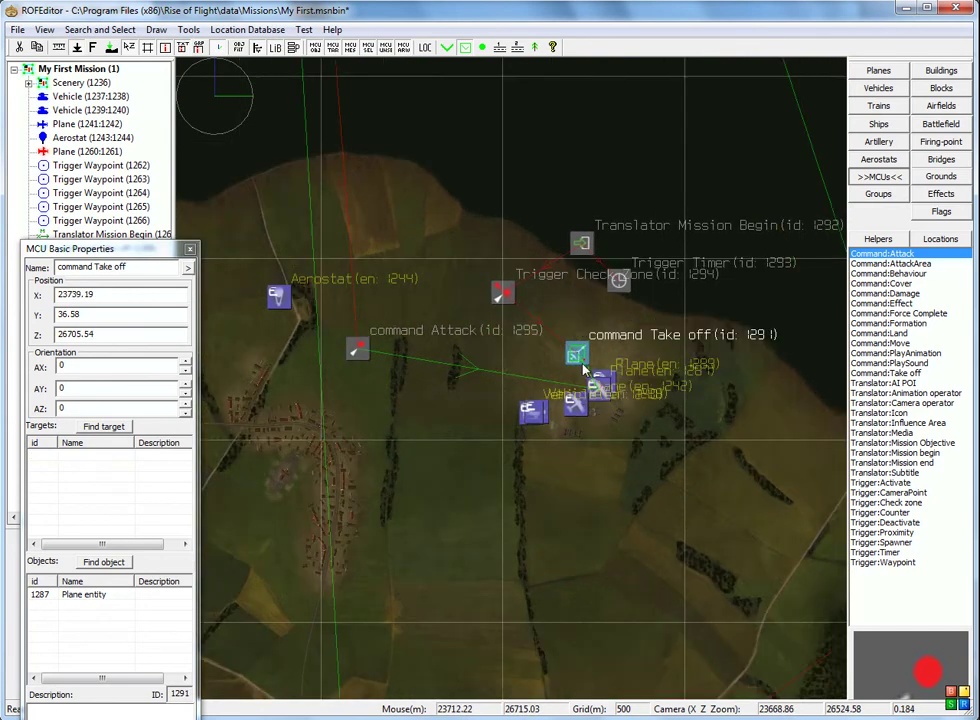
scroll(583, 370, up, 1)
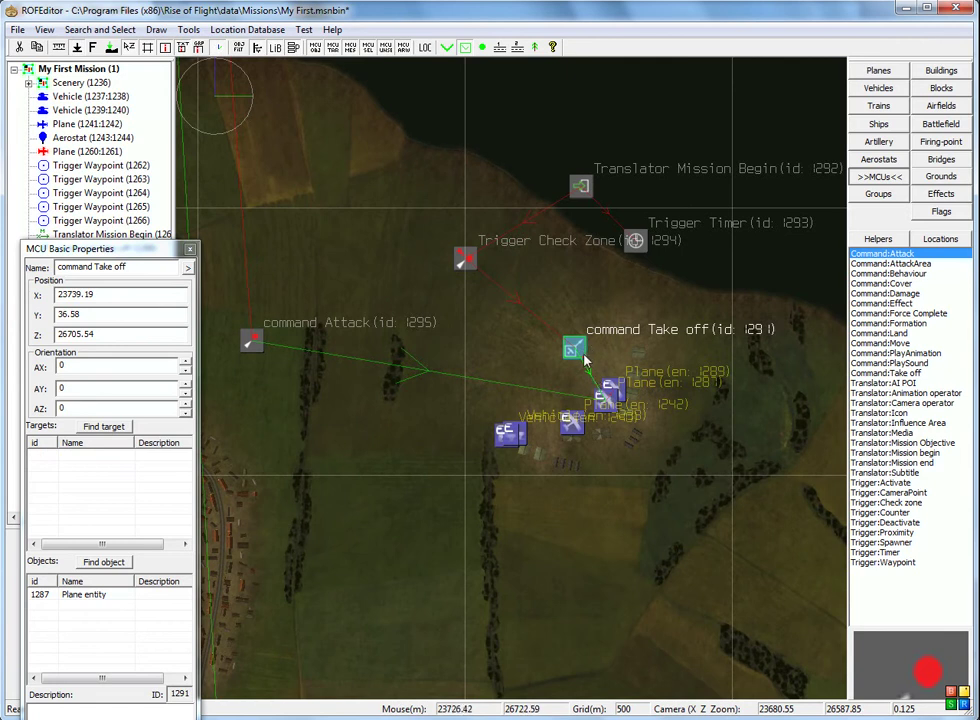
drag(530, 324, 577, 294)
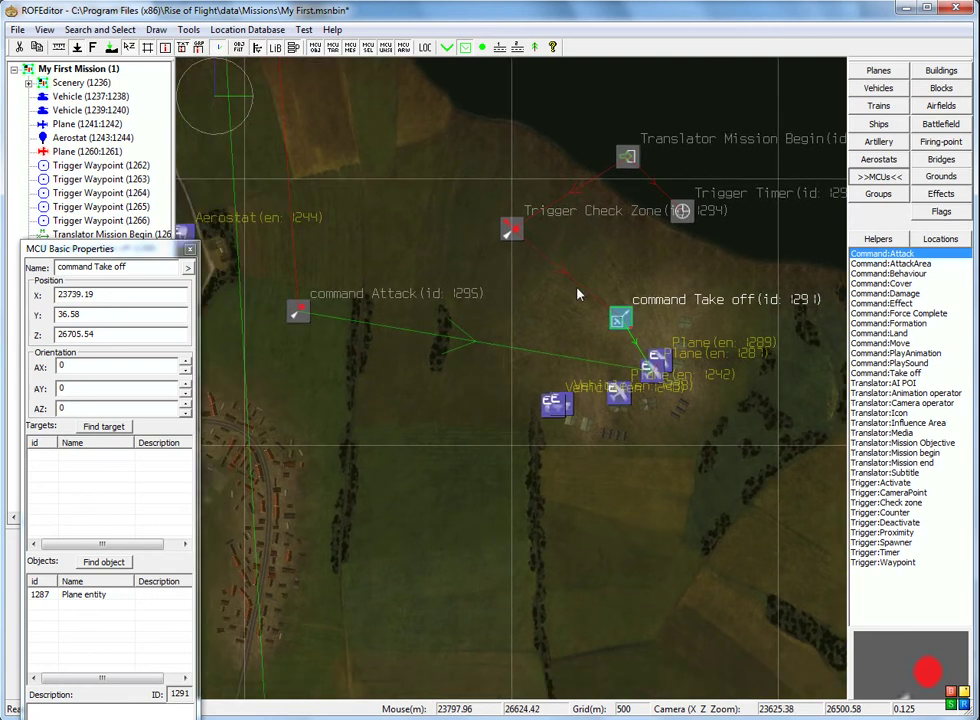
click(655, 377)
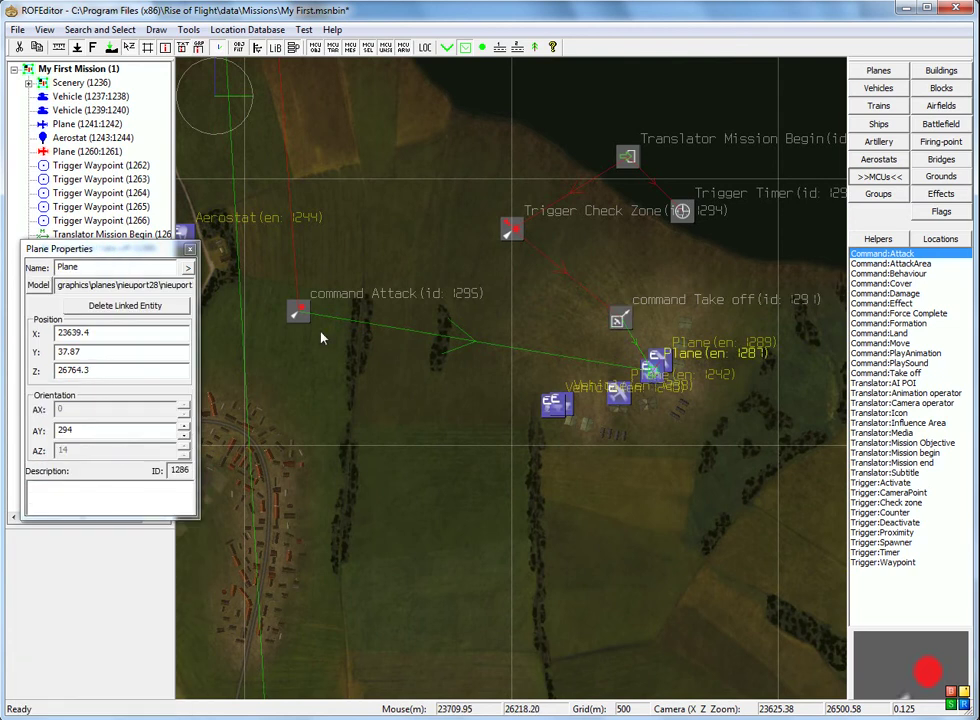
scroll(662, 374, up, 5)
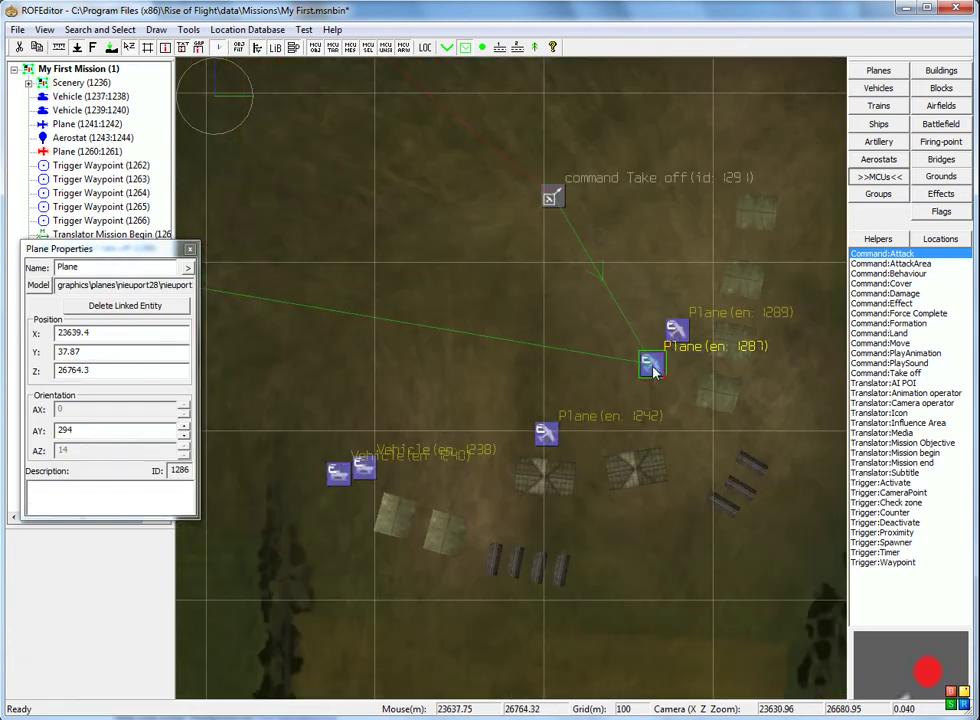
scroll(657, 370, down, 5)
Step: Start a new event for the lead nieuport28 plane (1287) with the type OnPlaneTookOff
double_click(656, 369)
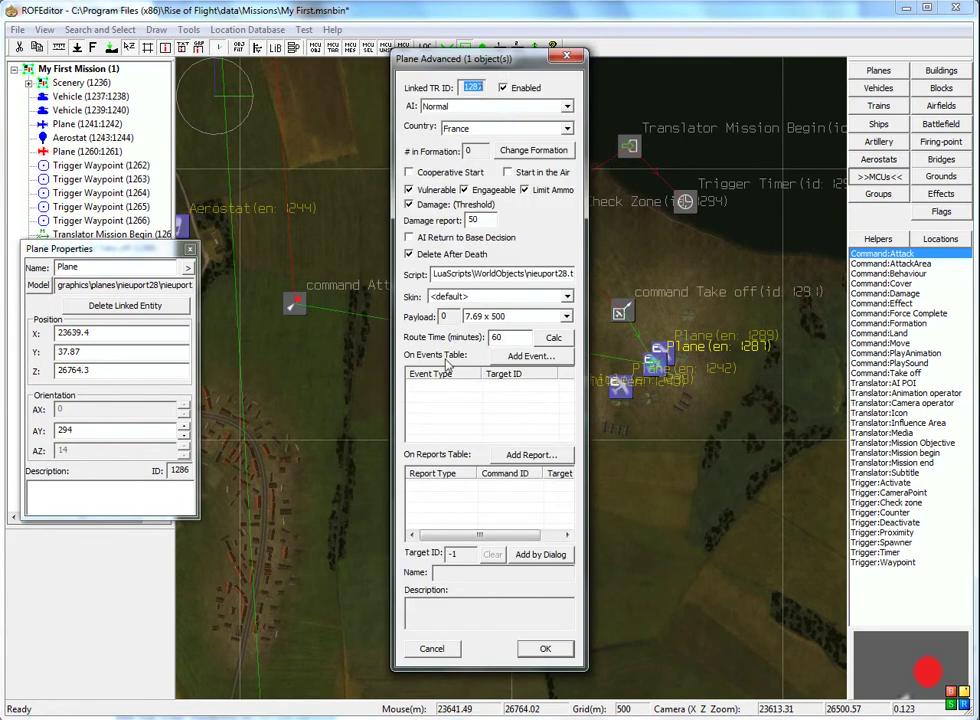
click(531, 356)
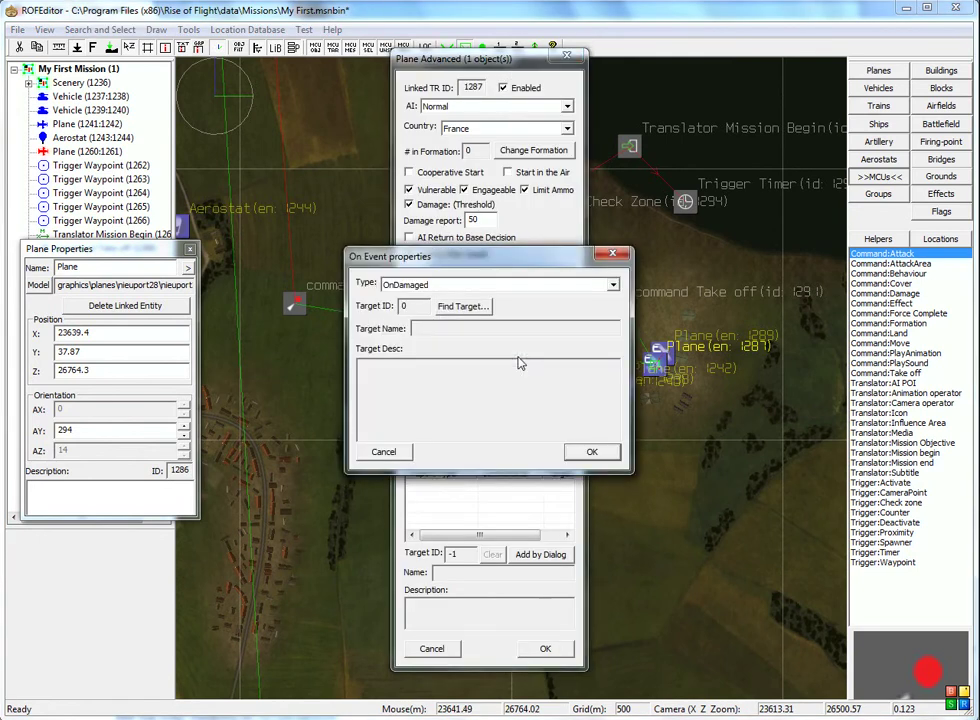
click(612, 285)
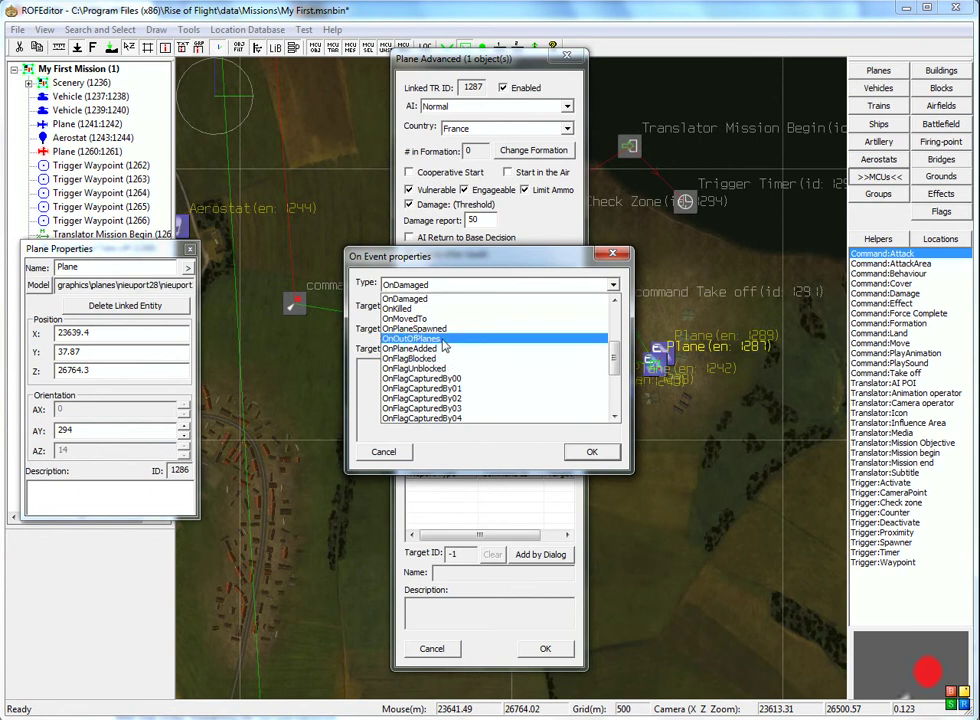
scroll(445, 345, up, 4)
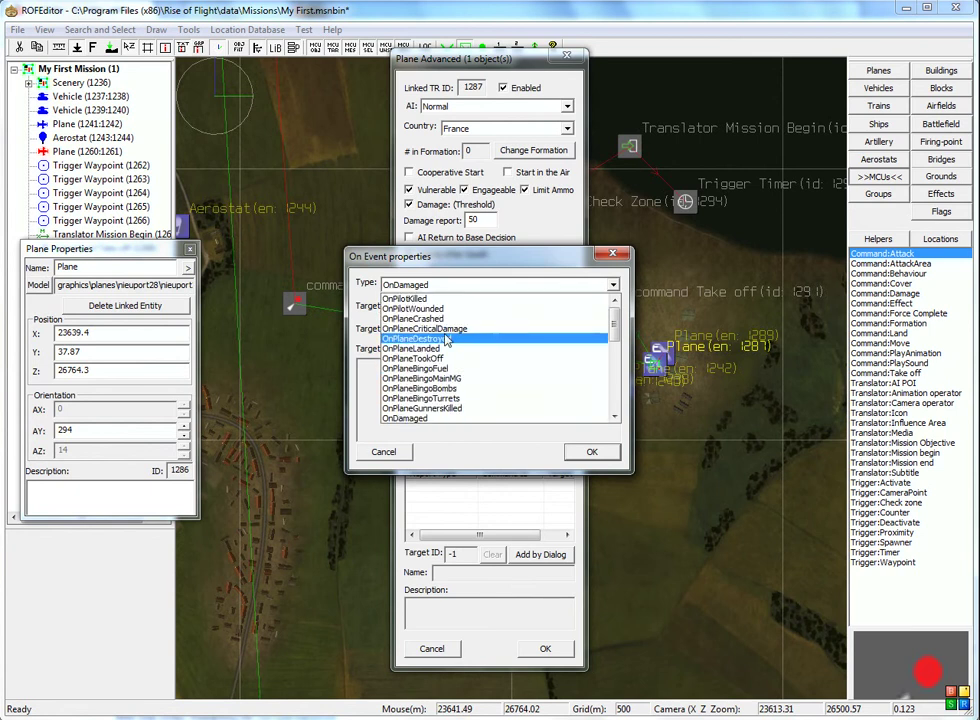
scroll(447, 341, down, 2)
click(420, 298)
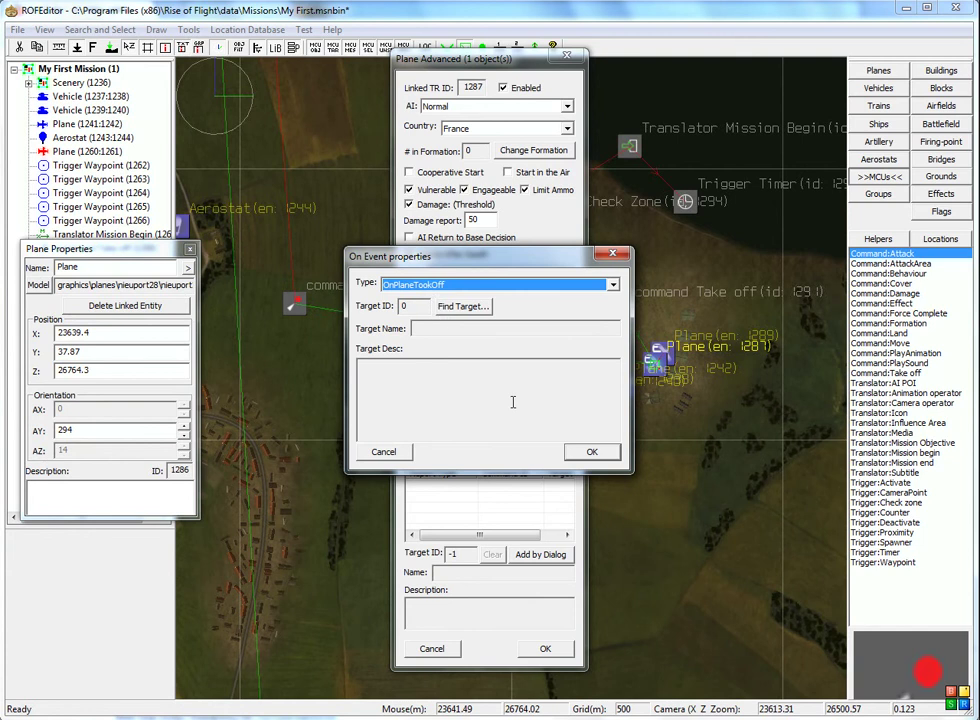
Step: Set command Attack (1295) as the target of the take-off event and accept the plane's advanced properties
click(462, 307)
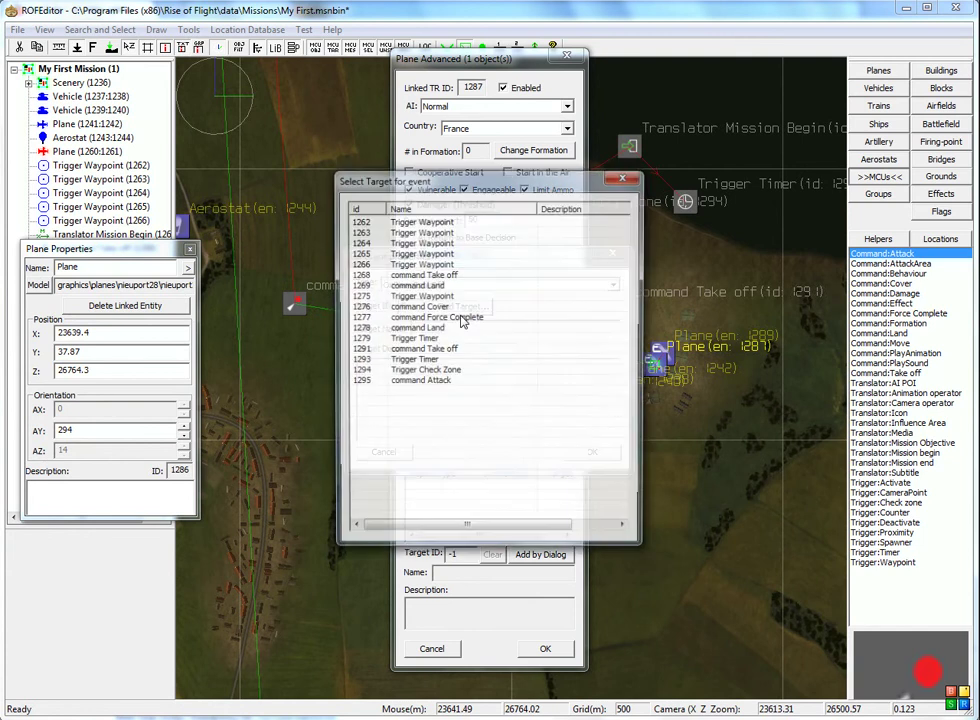
drag(472, 185, 620, 195)
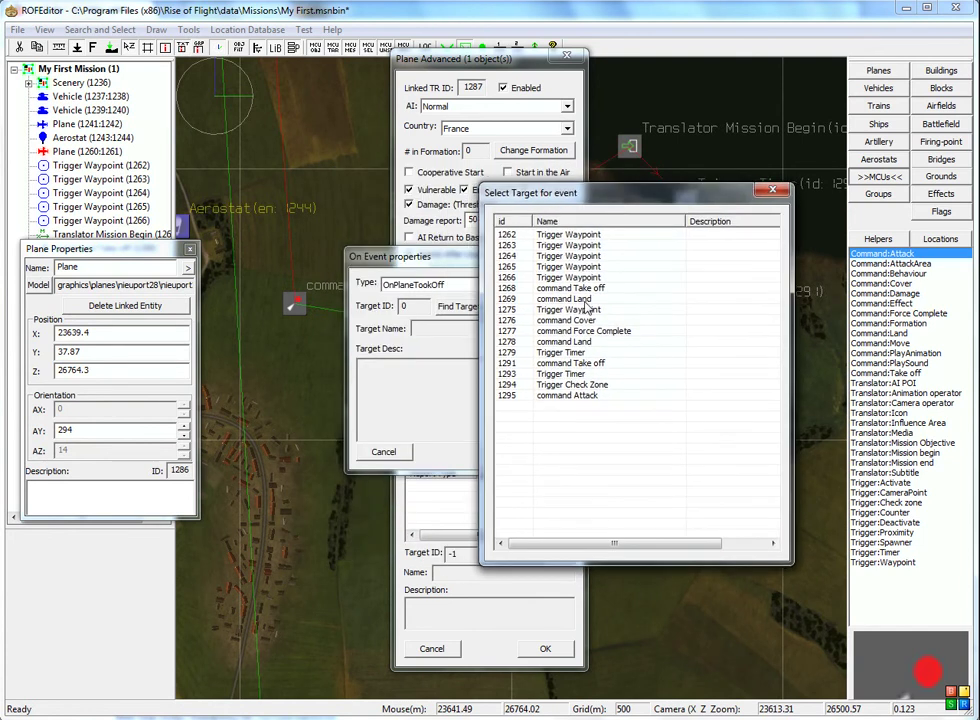
click(550, 398)
double_click(550, 398)
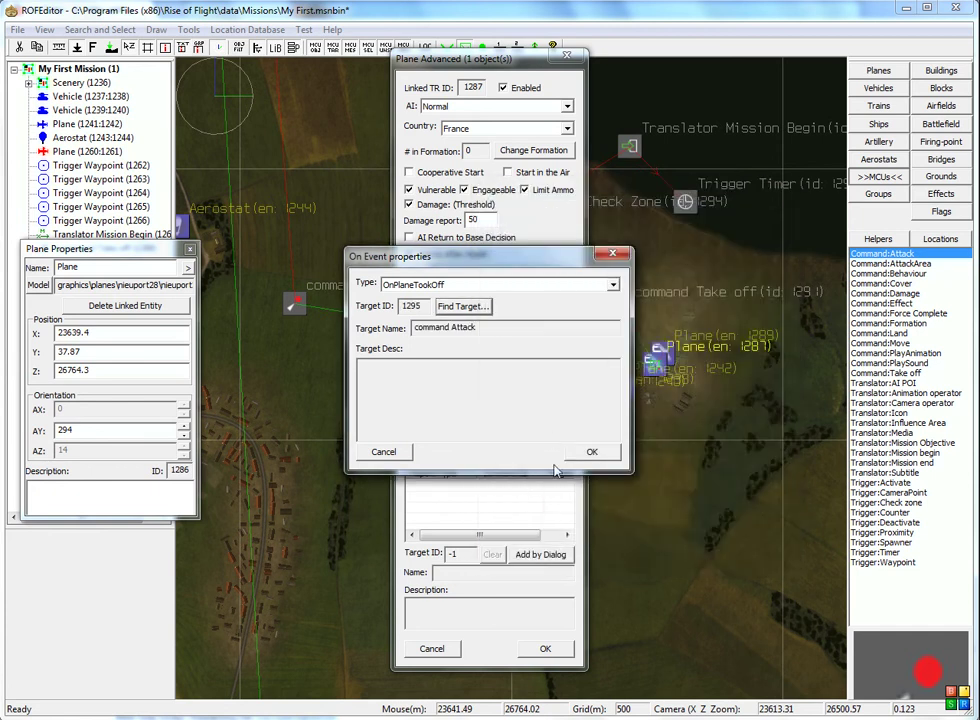
click(588, 514)
click(546, 649)
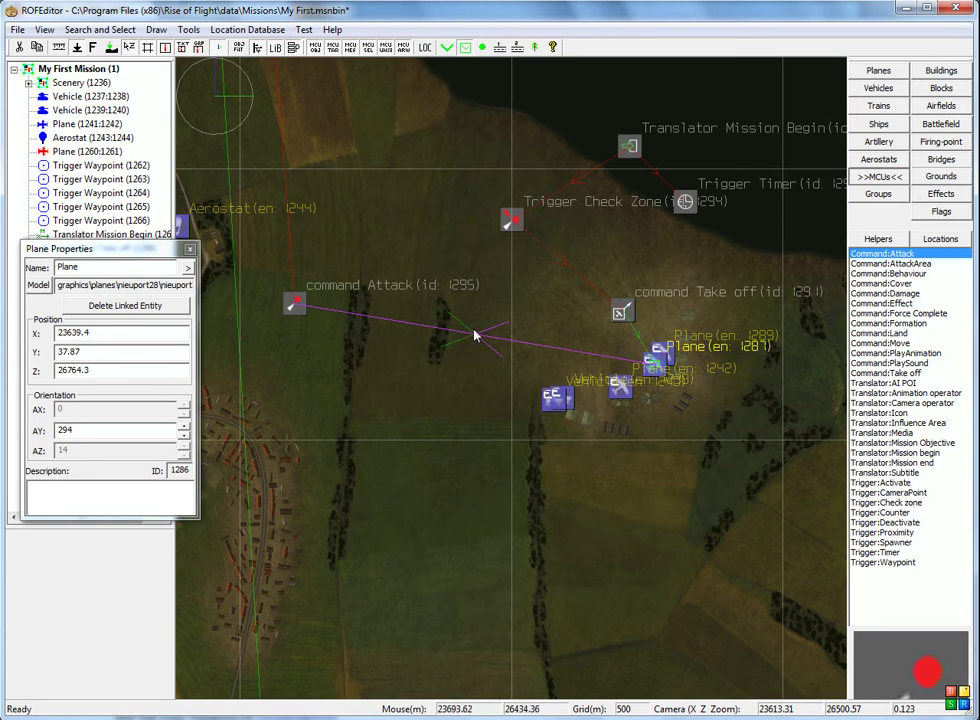
Step: Examine the attack command's links to the lead plane and its northern target, along with the surrounding check zone
drag(475, 335, 545, 359)
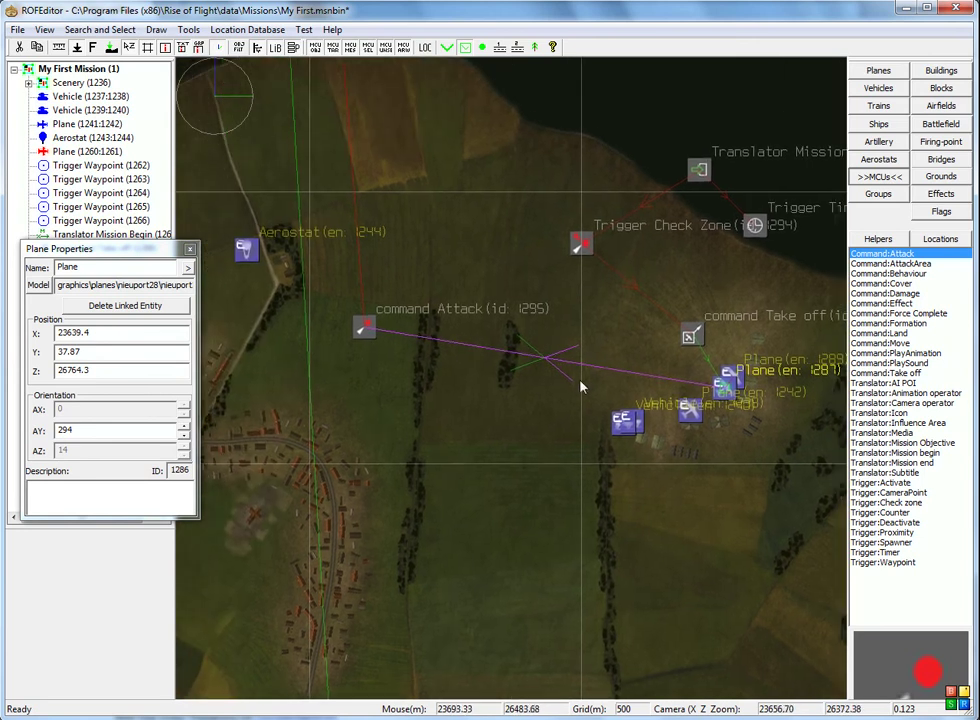
click(372, 333)
scroll(477, 512, down, 8)
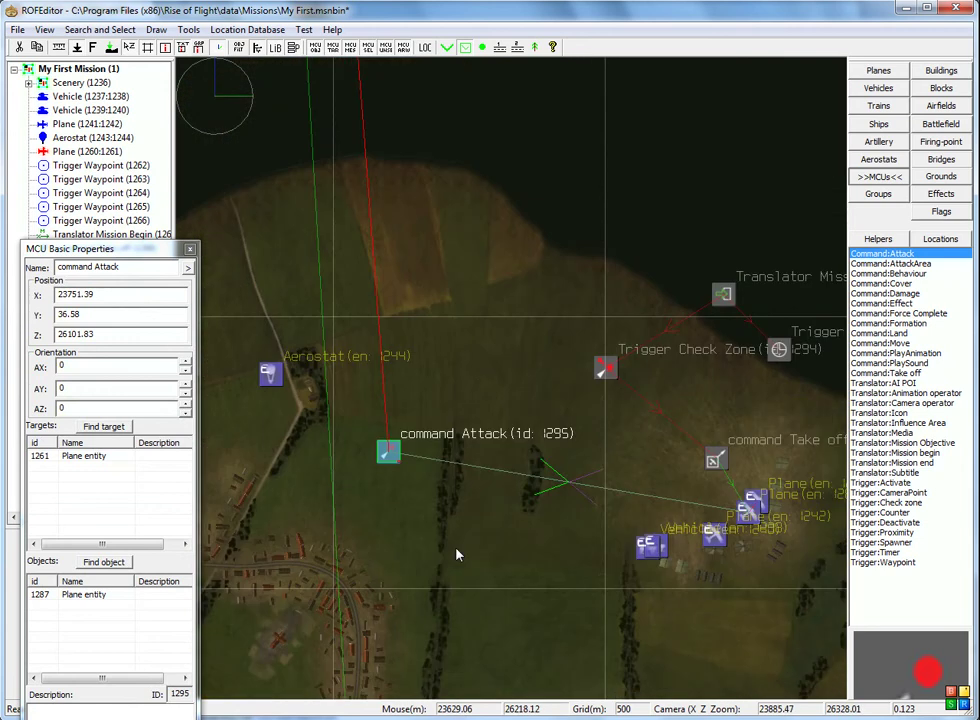
scroll(465, 467, down, 2)
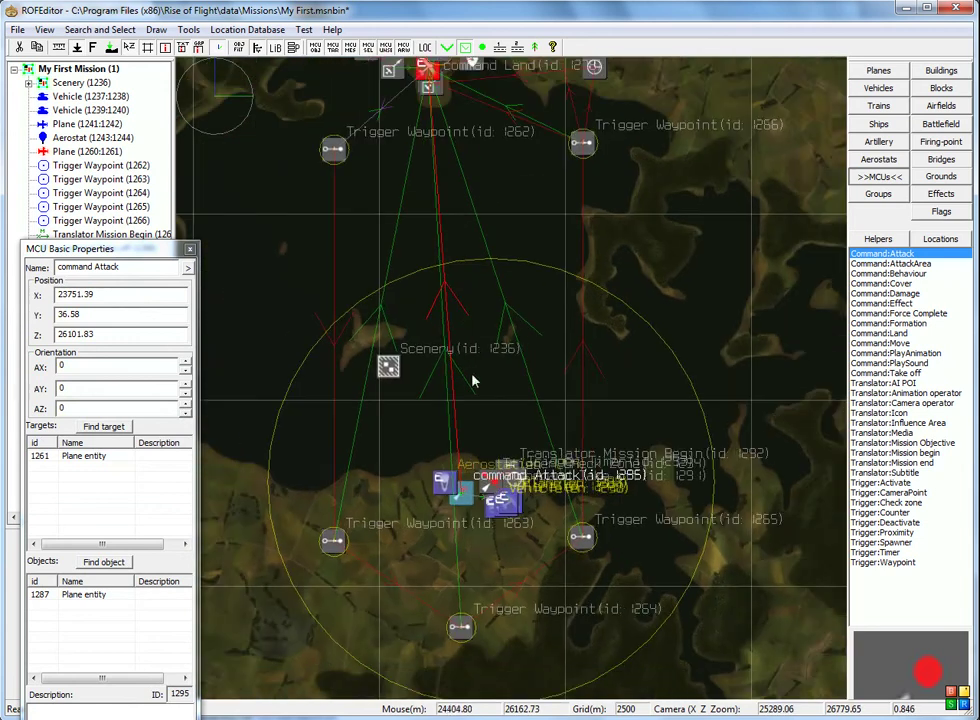
drag(502, 387, 546, 284)
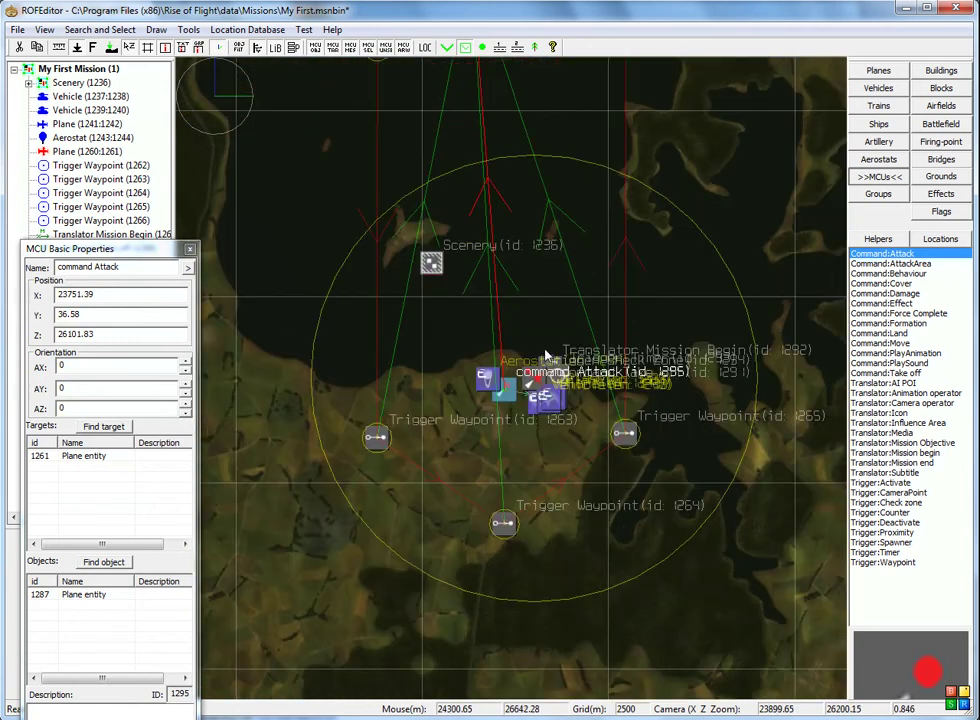
scroll(529, 385, up, 6)
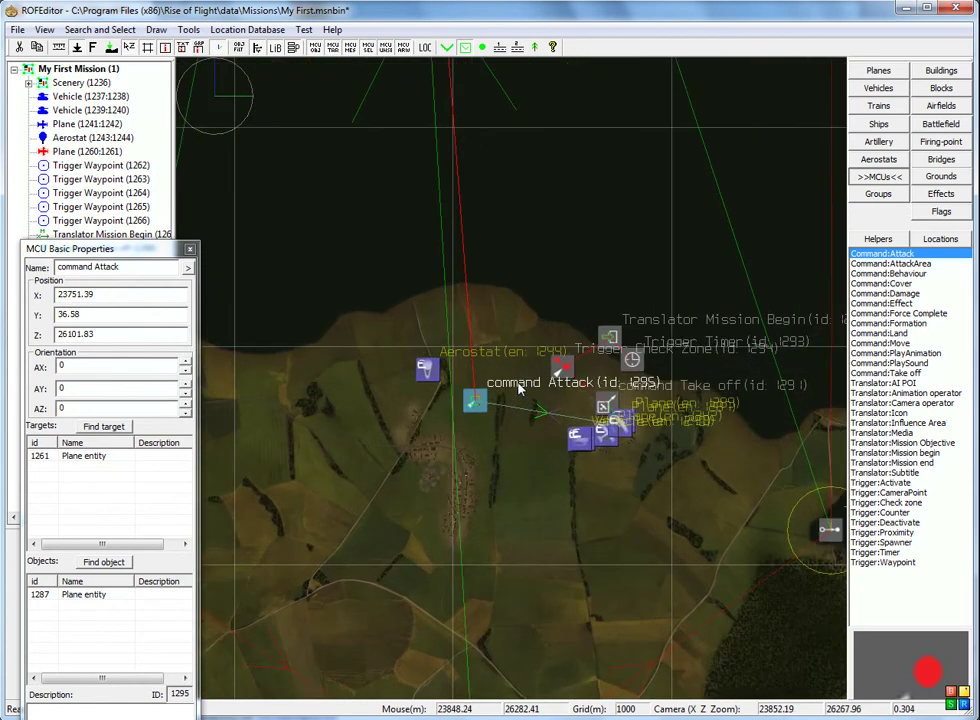
right_drag(504, 450, 470, 330)
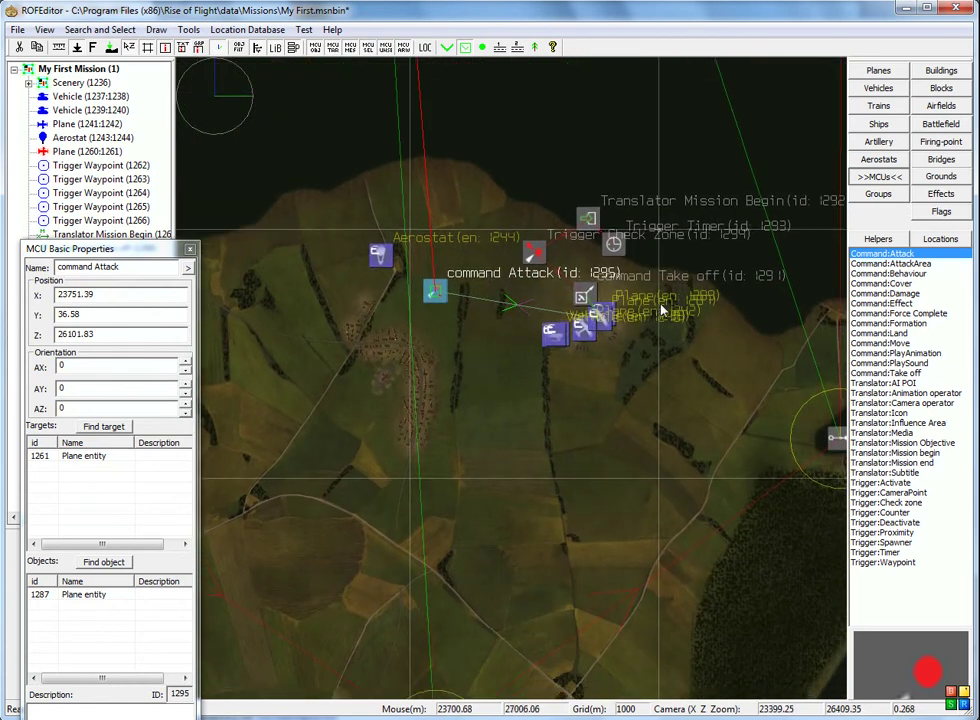
Step: Move the lead nieuport28 plane (1287) west, away from its wingman, to about X 23640, Z 26736
scroll(662, 311, up, 8)
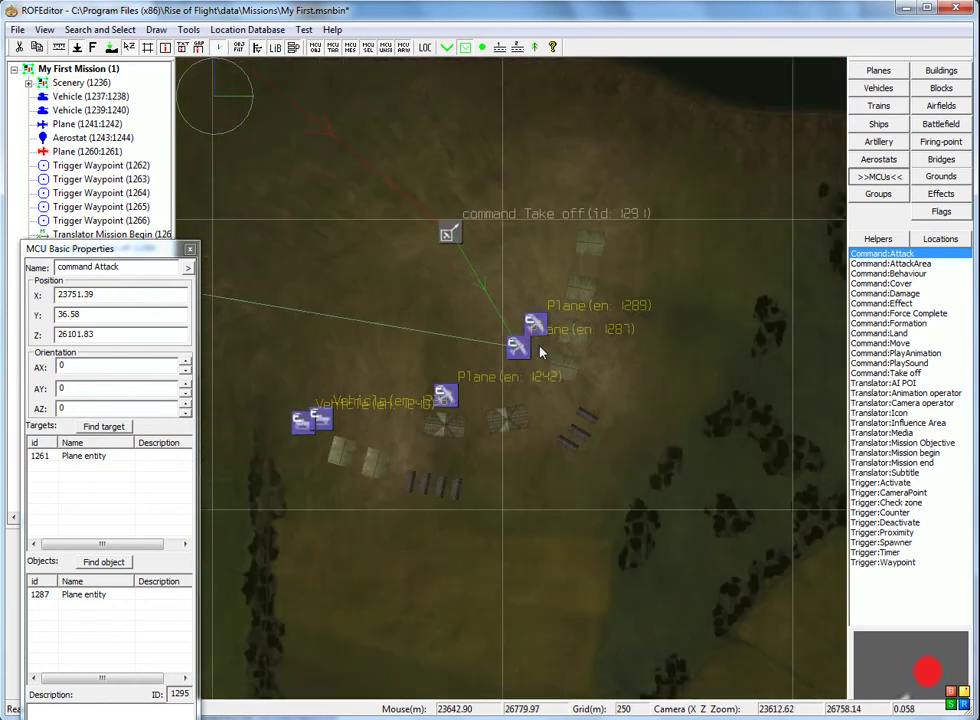
scroll(540, 352, up, 1)
click(505, 354)
drag(505, 354, 477, 346)
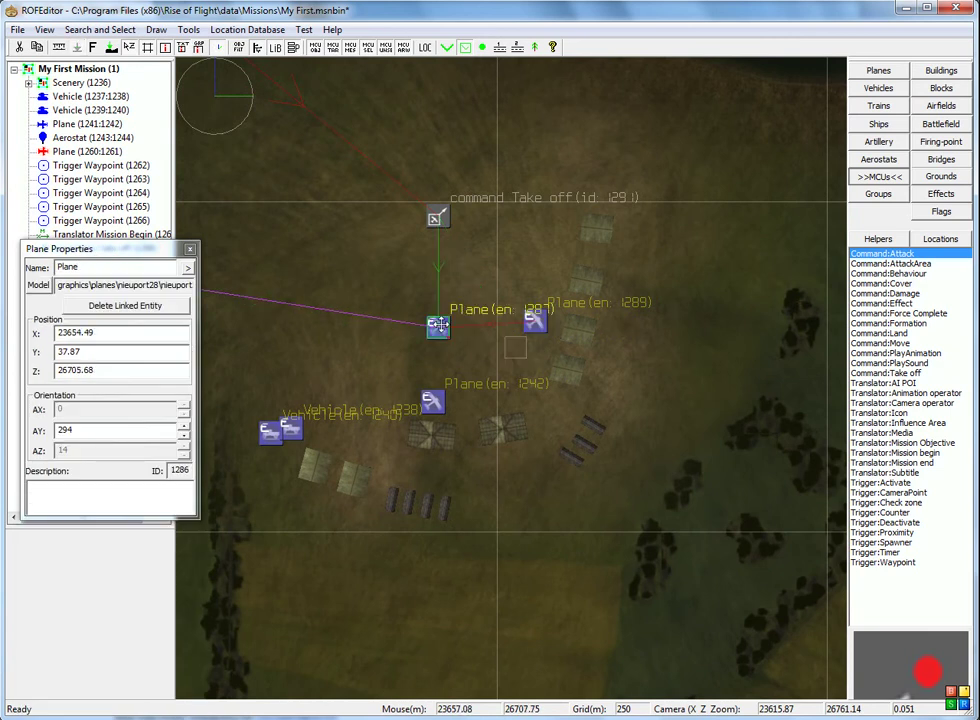
scroll(510, 340, up, 4)
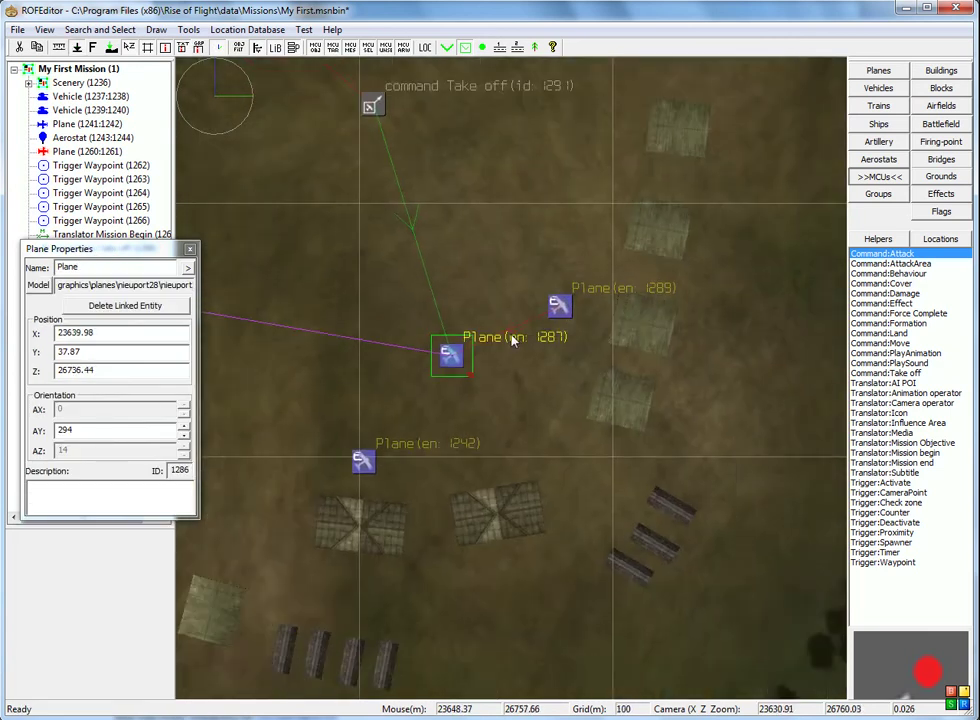
Step: Duplicate the northern albatrosd3 wingman (1273) and place the copy to its northeast at about X 30712, Z 25854
scroll(512, 340, down, 18)
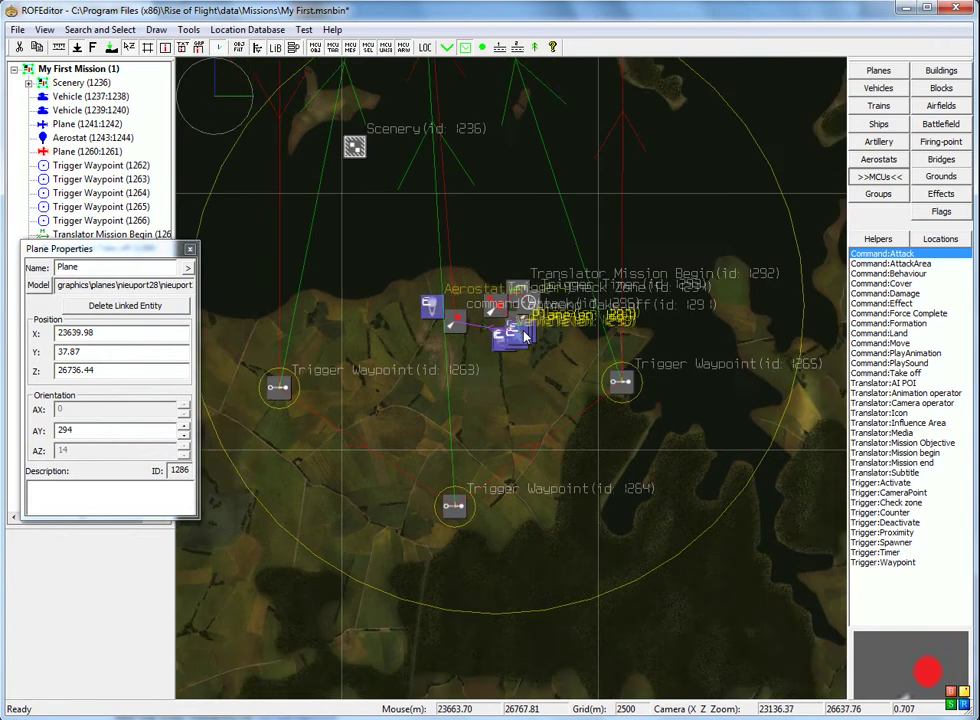
scroll(523, 336, down, 1)
right_drag(523, 336, 519, 245)
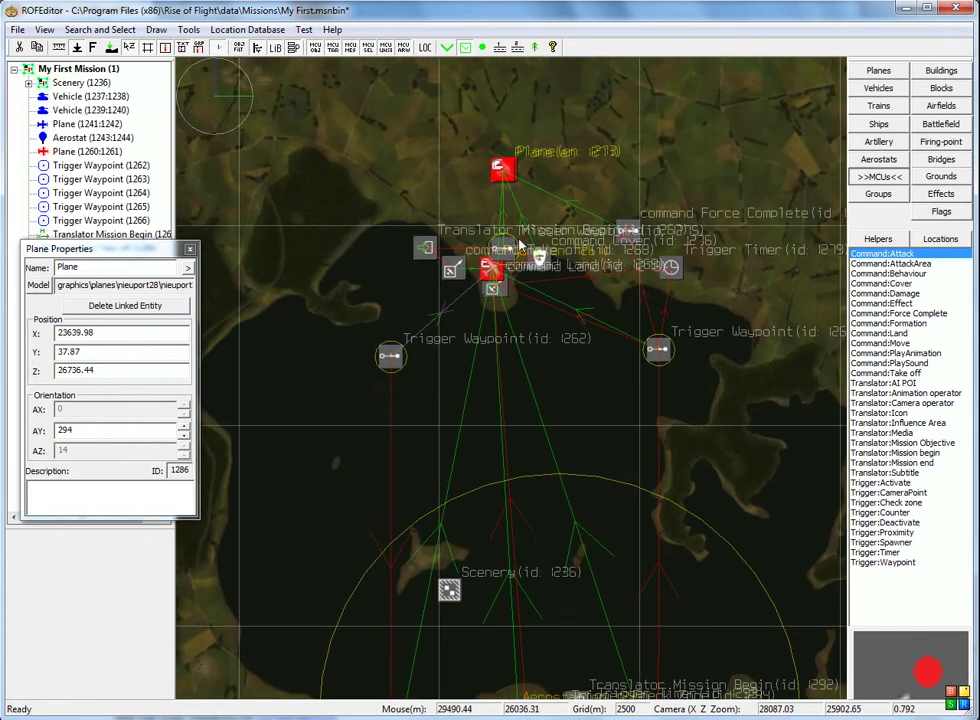
scroll(518, 244, up, 9)
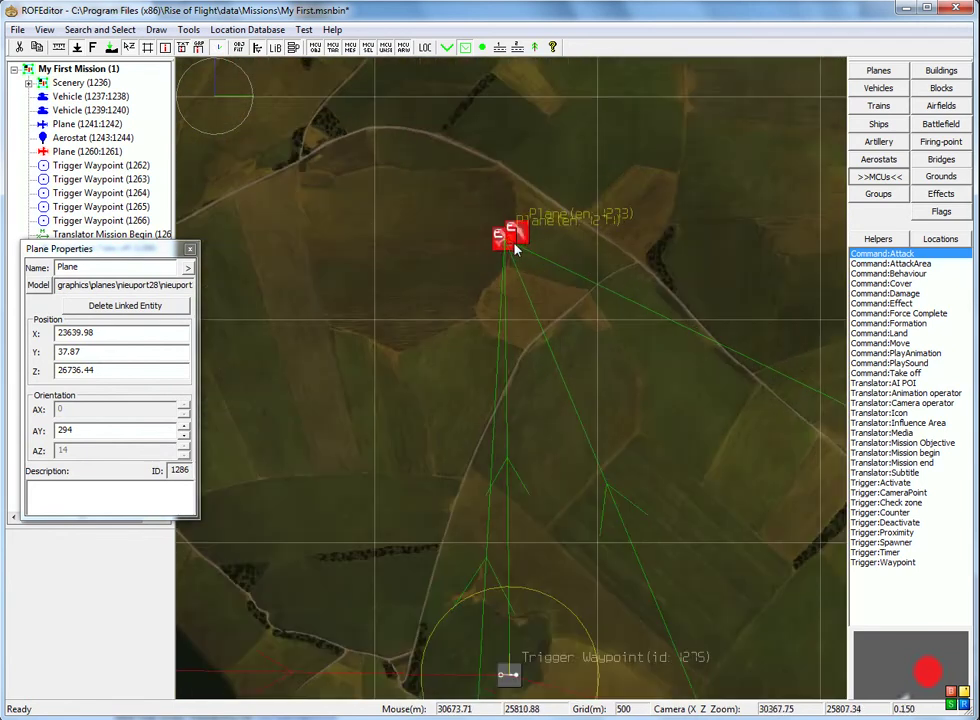
scroll(516, 245, up, 10)
click(528, 270)
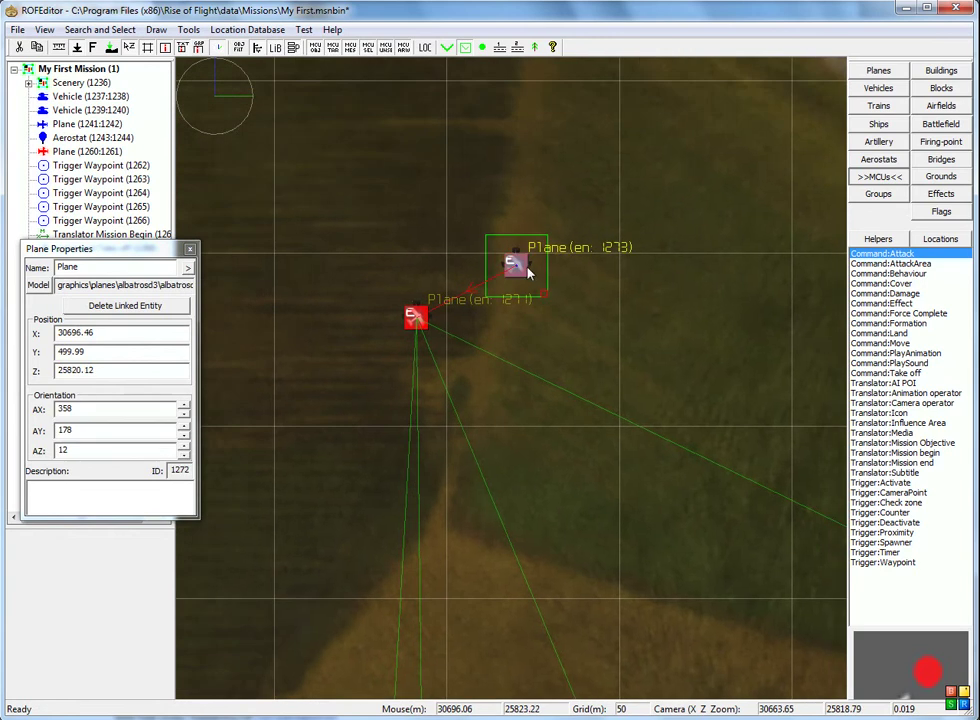
click(560, 352)
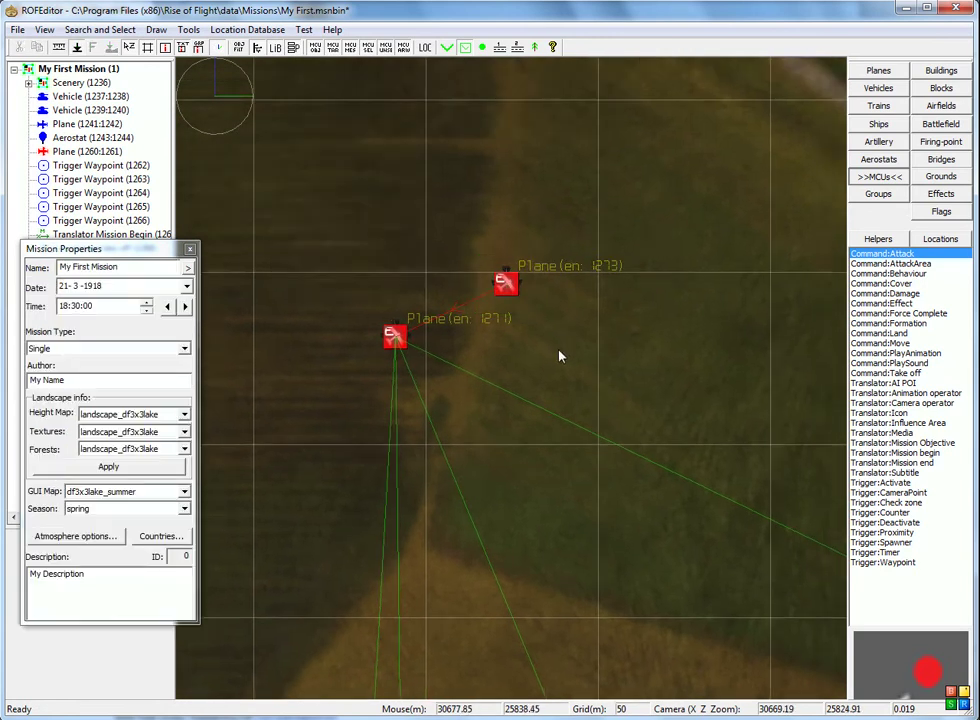
click(502, 289)
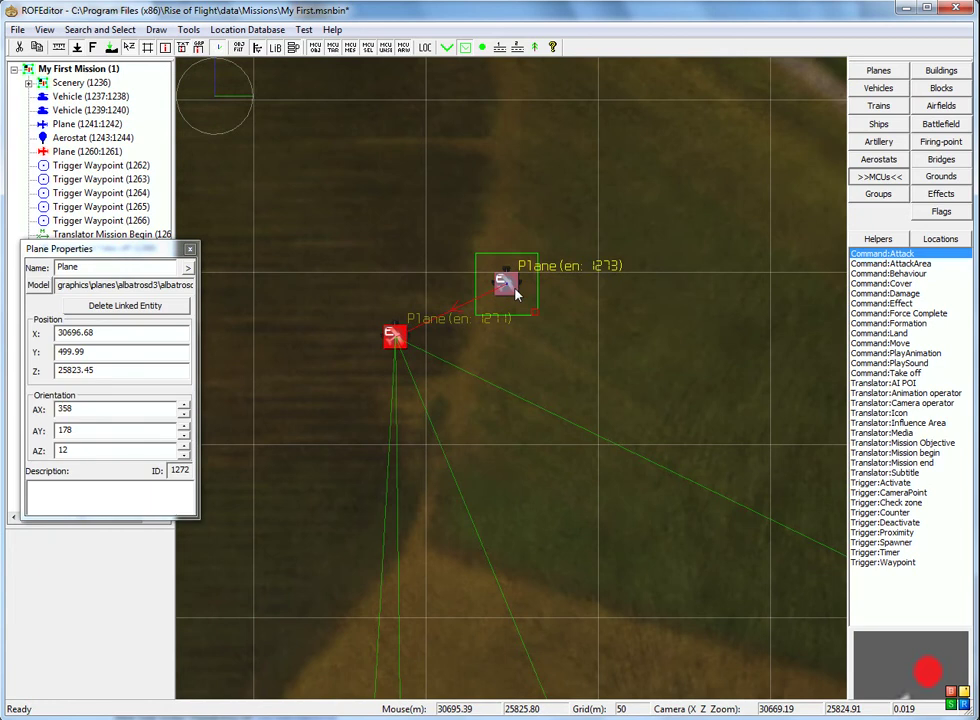
key(ctrl+c)
key(ctrl+v)
drag(521, 291, 613, 232)
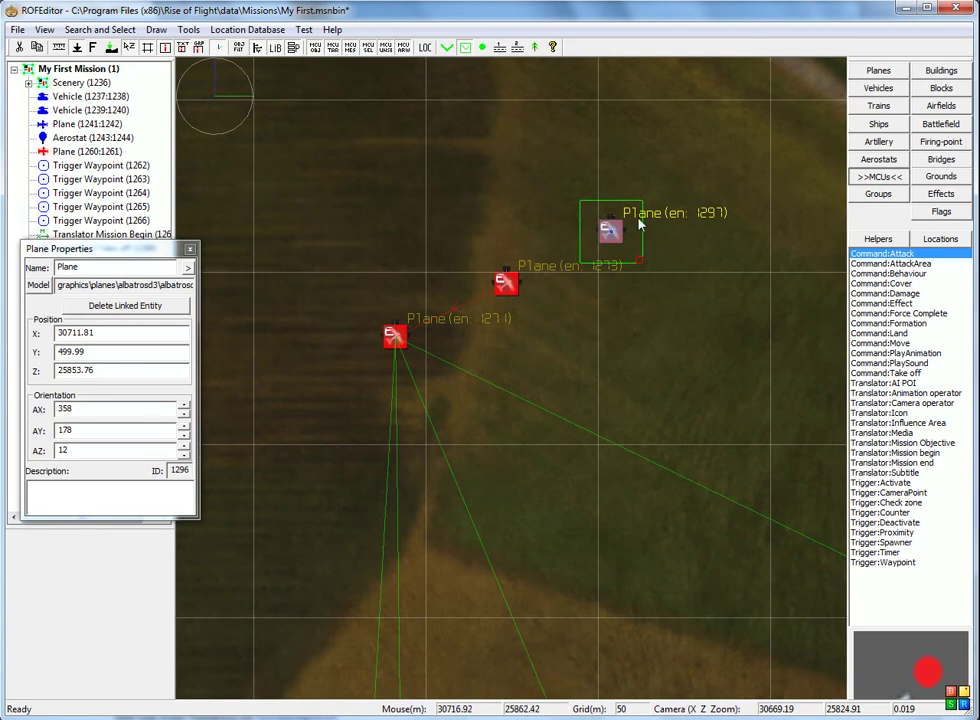
Step: Link the copied albatrosd3 plane to the flight leader, plane entity 1271, as its target
double_click(613, 232)
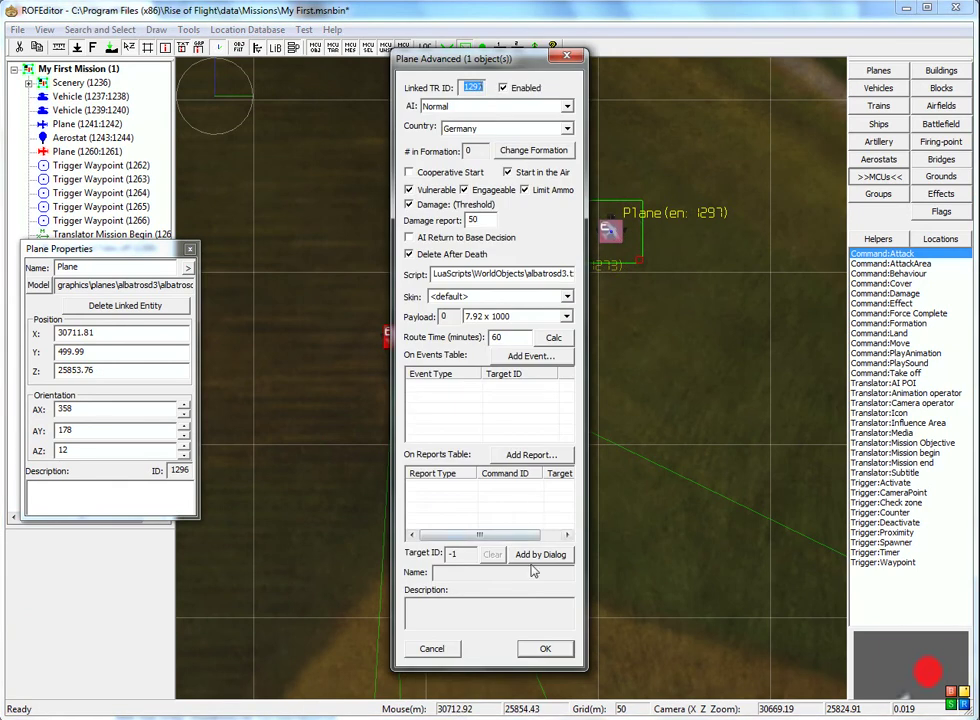
click(535, 556)
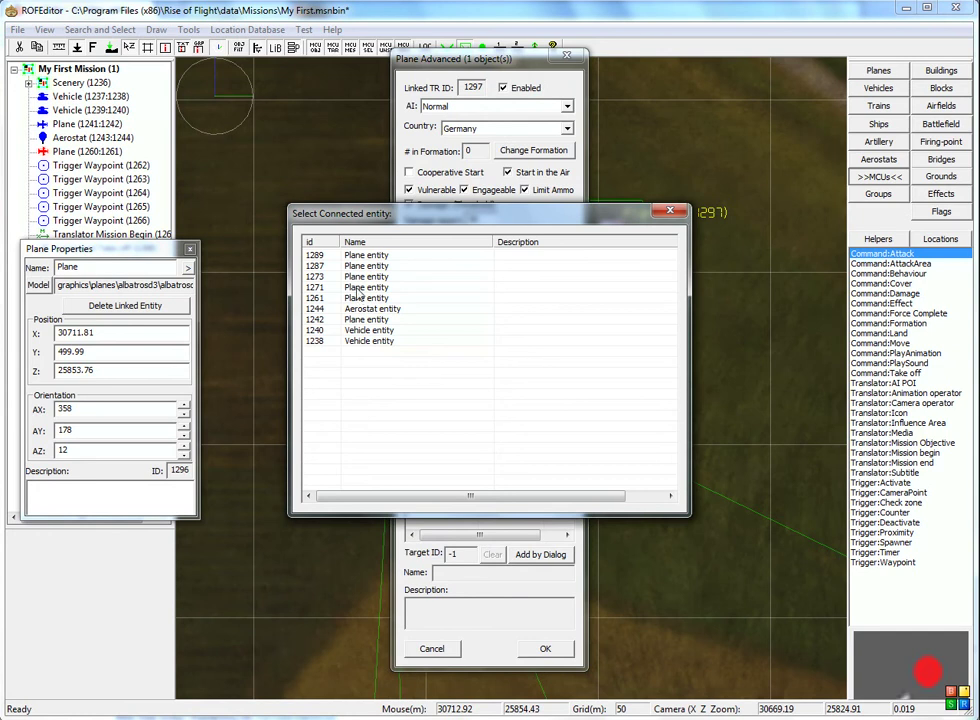
double_click(357, 288)
click(545, 648)
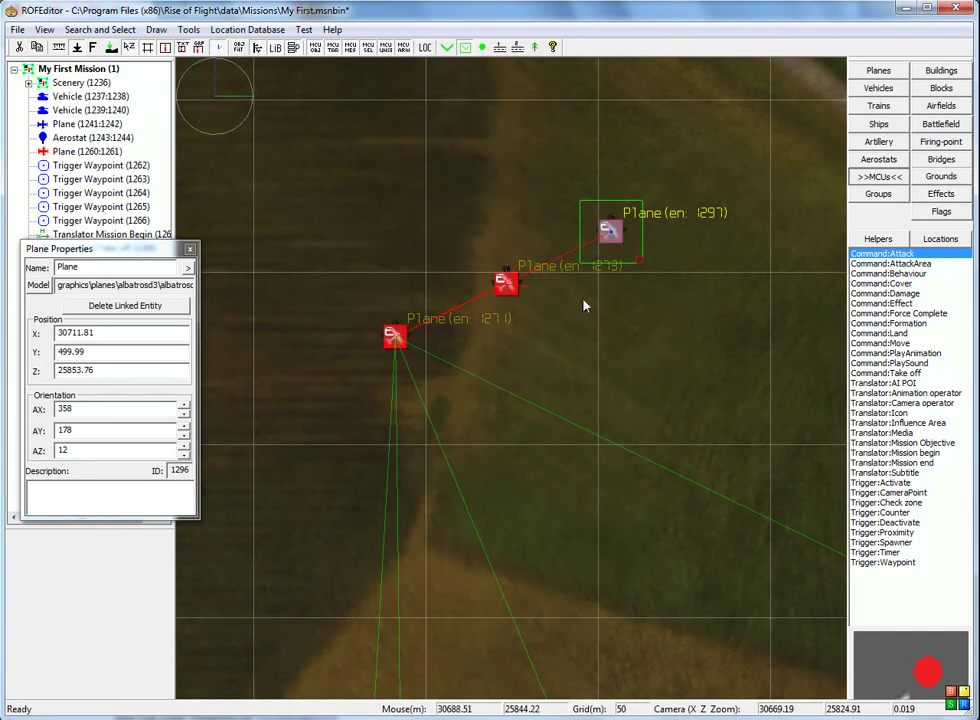
Step: Nudge the copied albatrosd3 plane to about X 30712, Z 25855, in line with the other two planes of the flight
drag(608, 228, 613, 226)
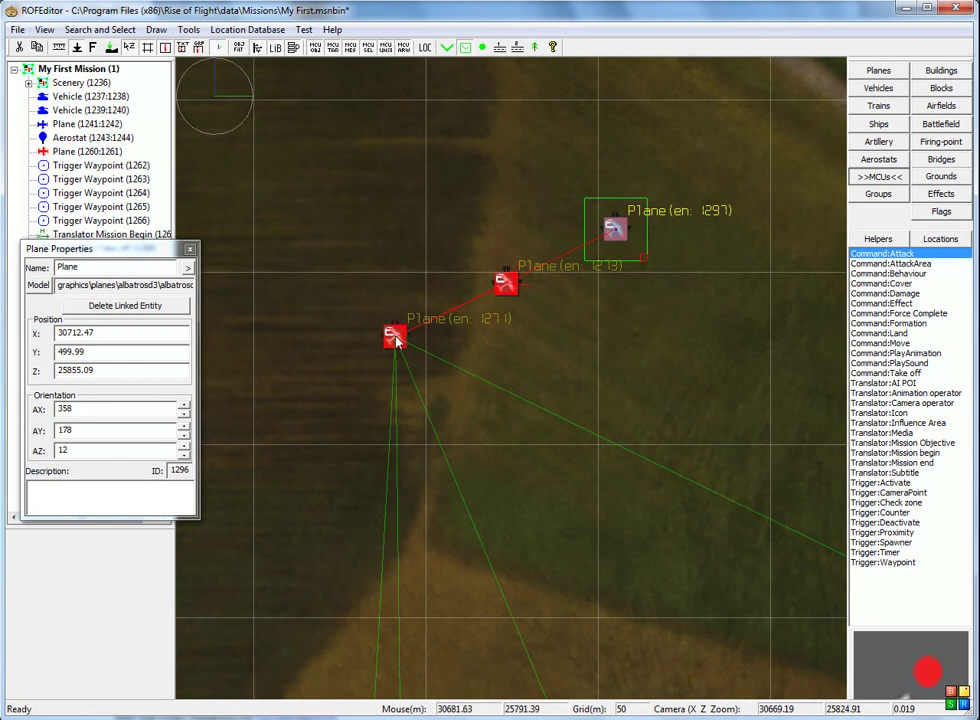
click(516, 279)
click(508, 284)
click(614, 229)
mouse_move(608, 340)
right_down()
mouse_move(615, 275)
mouse_move(596, 350)
right_up()
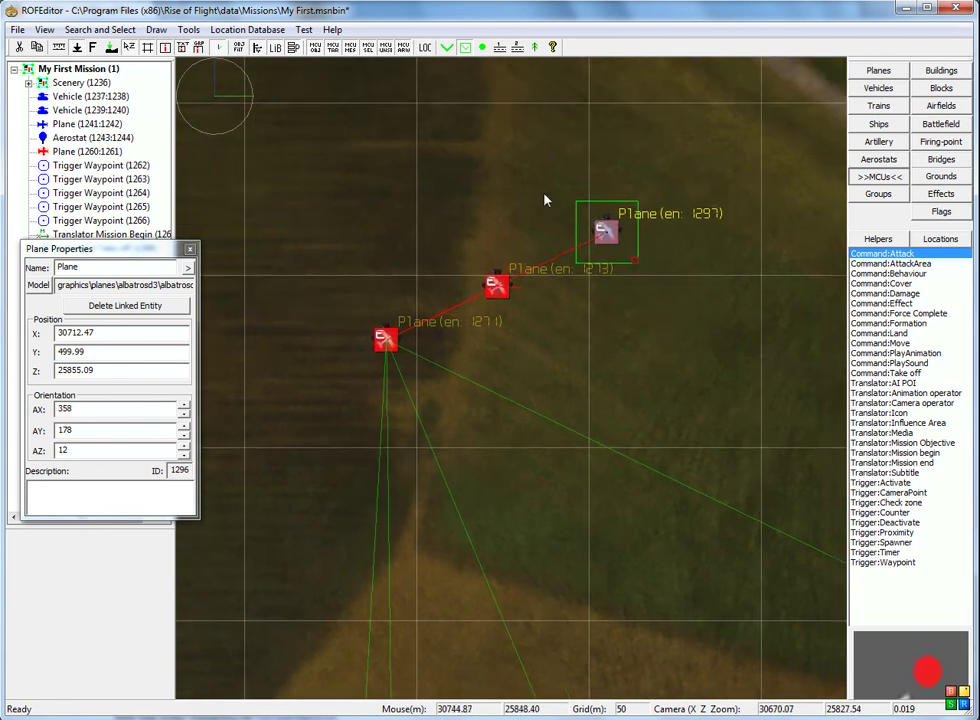
Step: Review the formation order of the wingmen in the advanced settings of the lead albatrosd3 plane (1271)
click(386, 340)
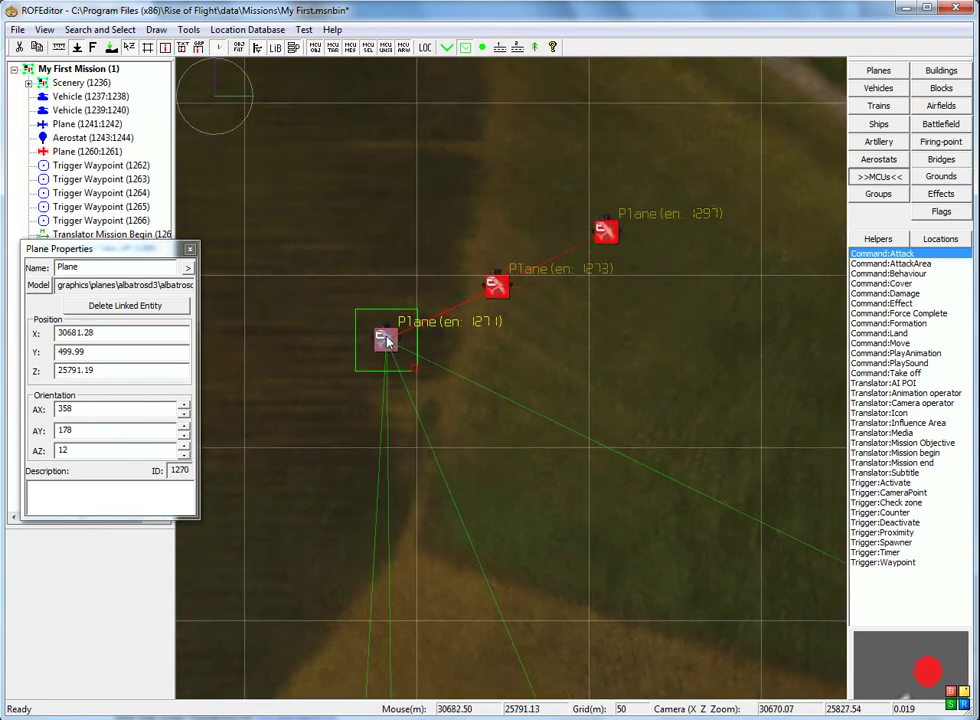
right_drag(447, 343, 458, 339)
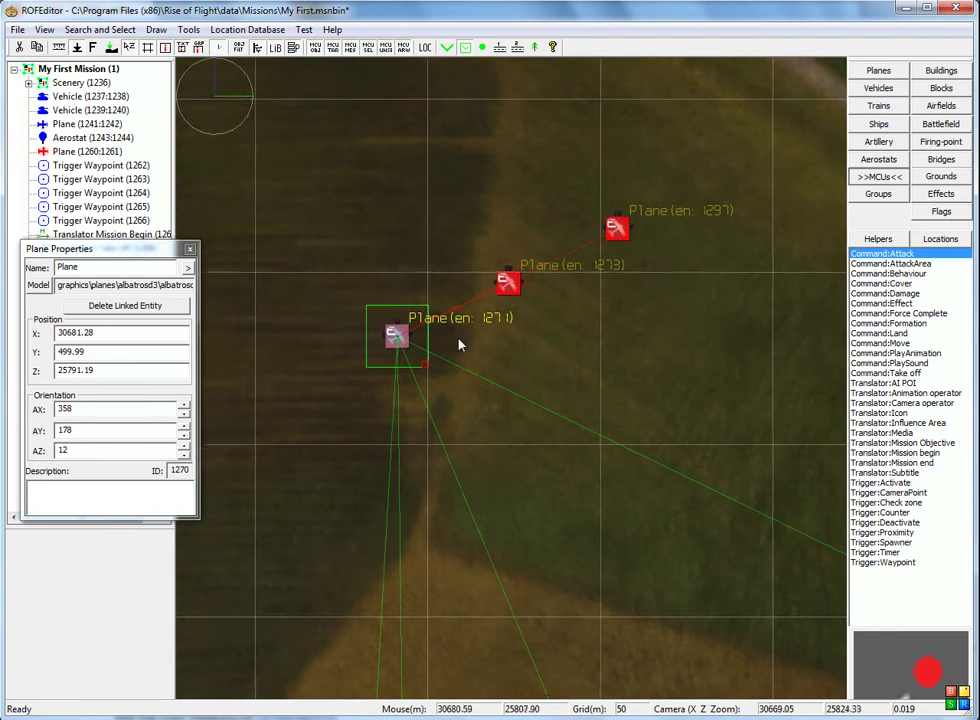
scroll(462, 342, up, 4)
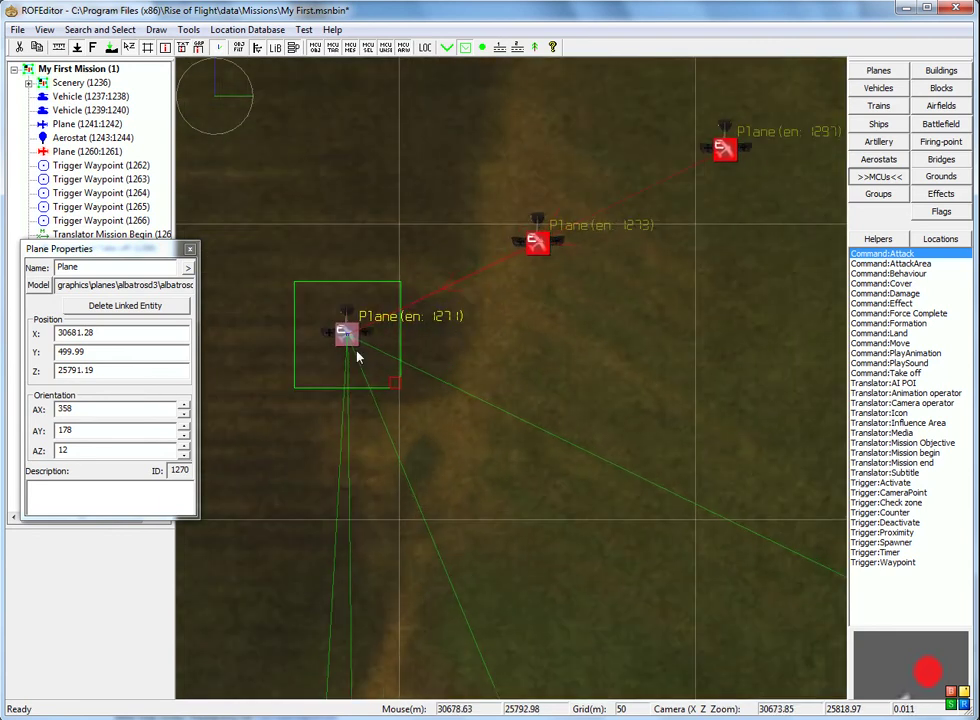
double_click(346, 338)
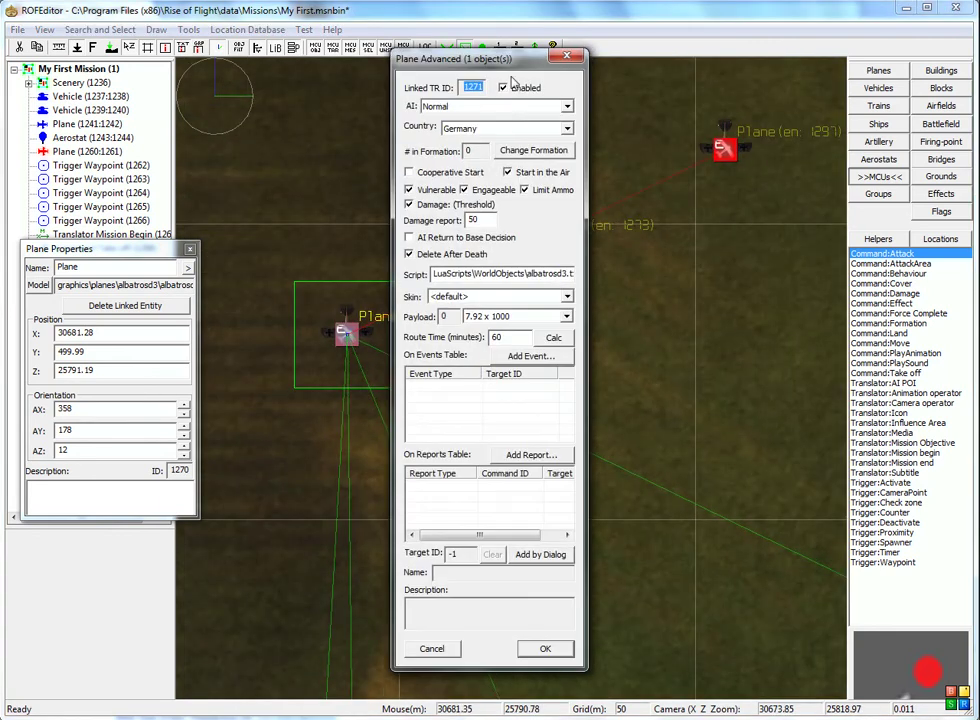
drag(392, 60, 460, 115)
drag(643, 149, 731, 217)
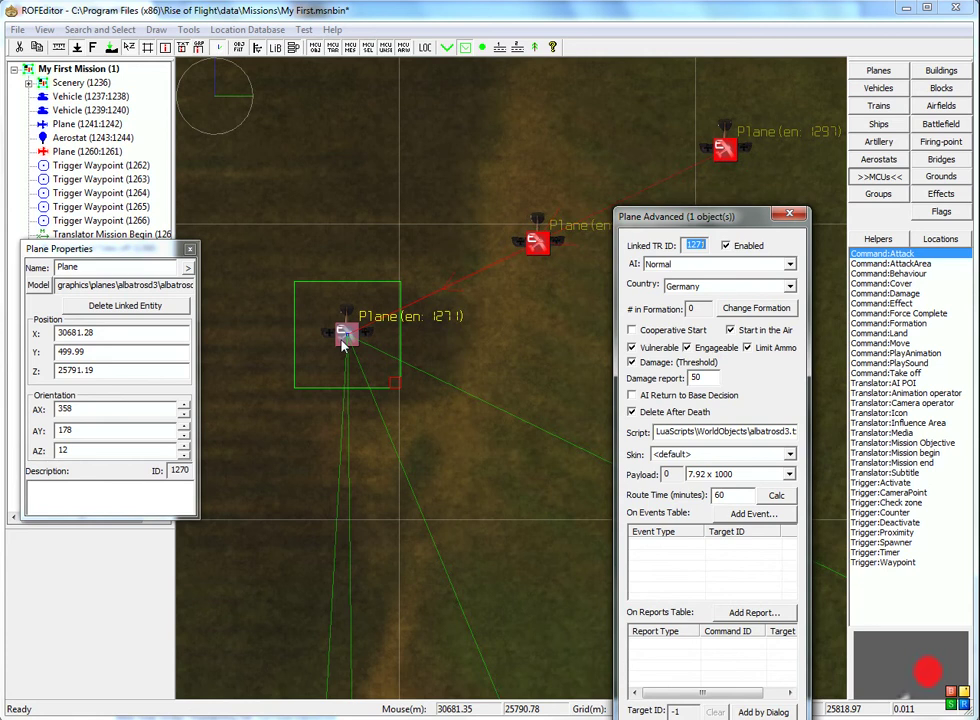
drag(668, 225, 680, 197)
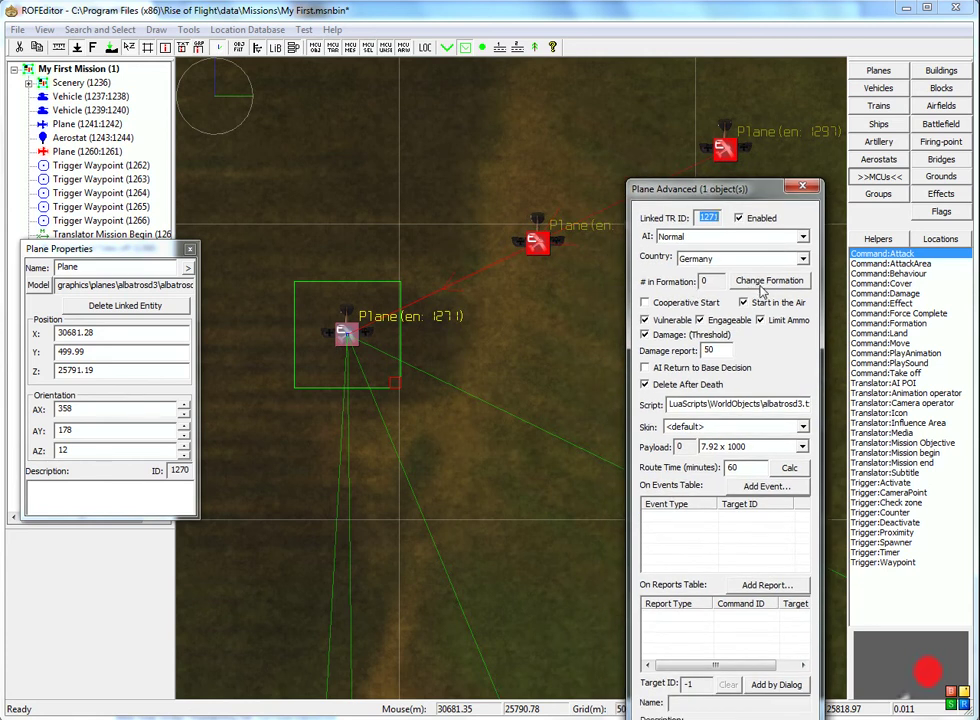
click(760, 286)
drag(728, 338, 666, 357)
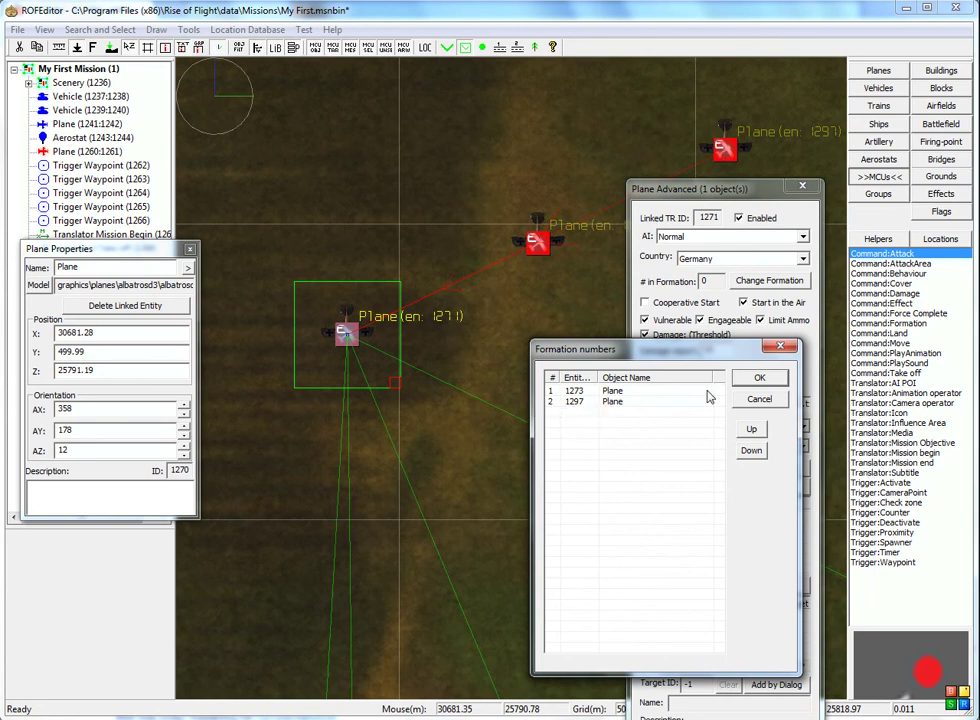
click(759, 379)
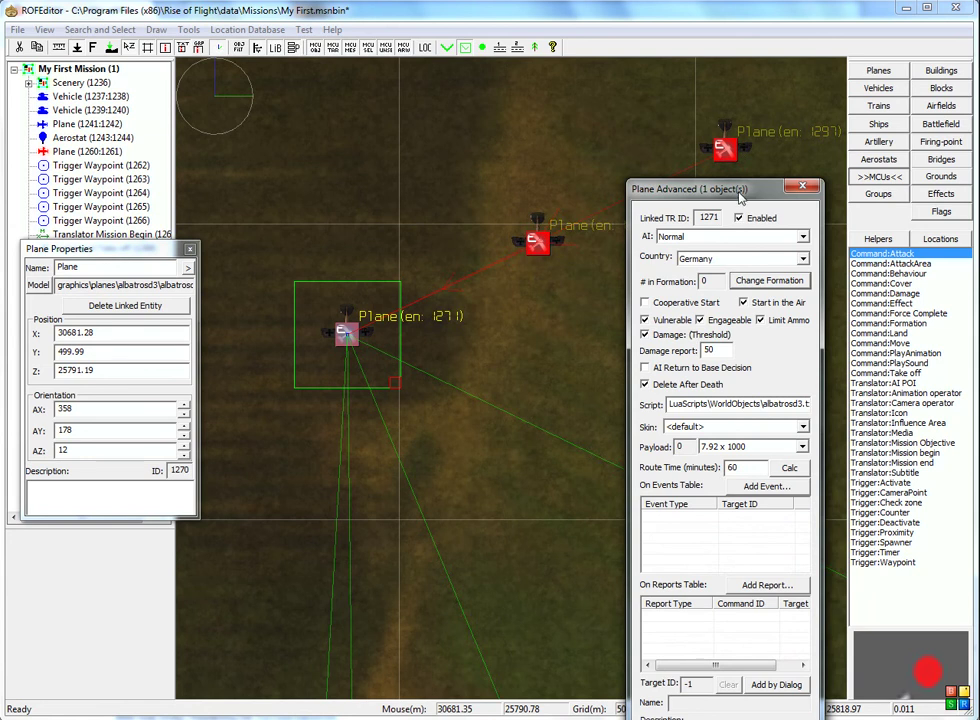
drag(740, 196, 494, 80)
click(576, 669)
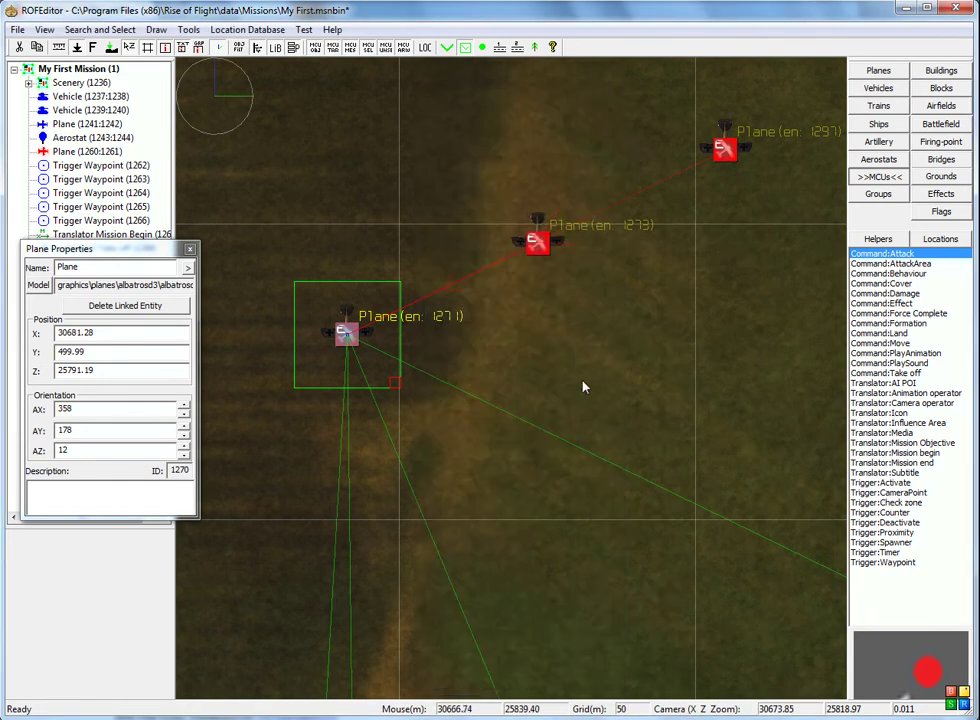
Step: Place a Command:Formation southwest of the albatrosd3 flight at about X 30580, Z 25568, and link it to plane entity 1271 as its object
scroll(549, 359, down, 5)
scroll(563, 367, down, 5)
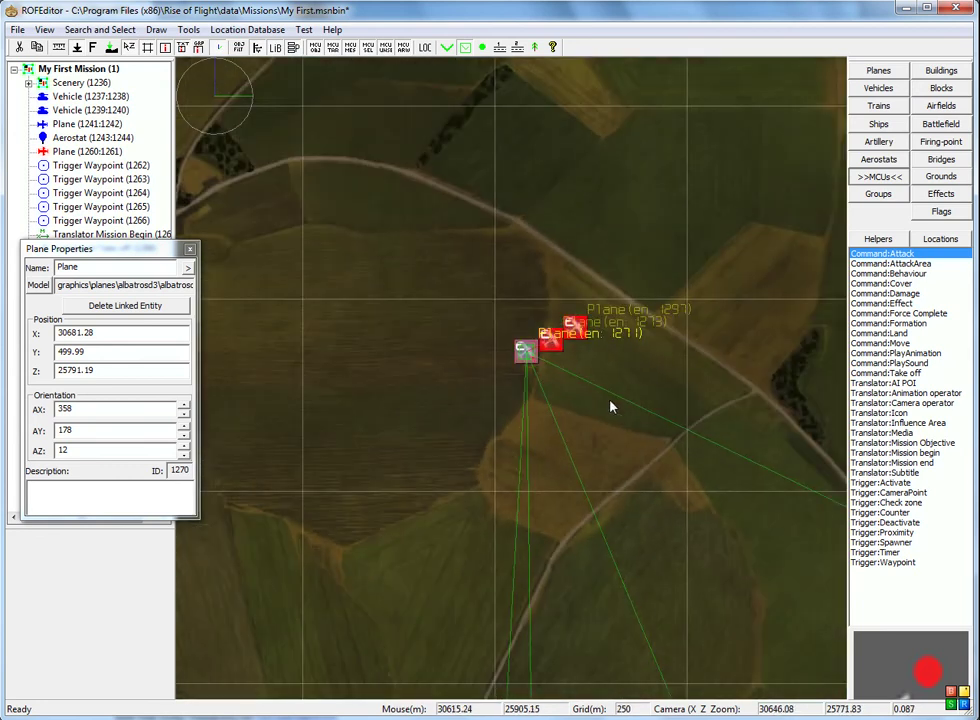
scroll(448, 284, up, 3)
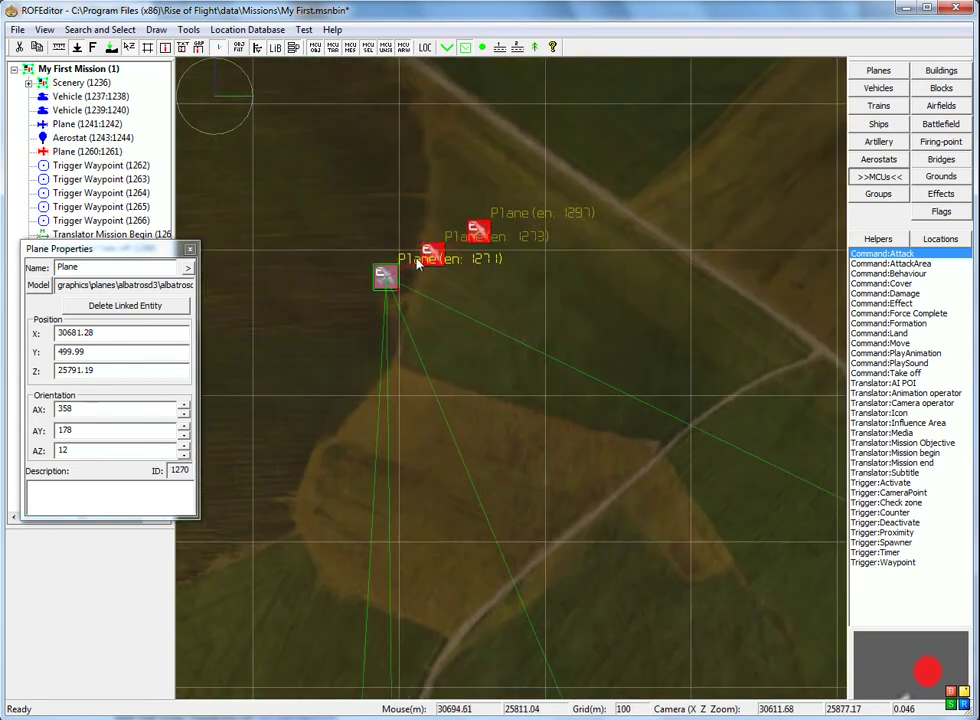
scroll(527, 208, up, 1)
scroll(515, 283, down, 8)
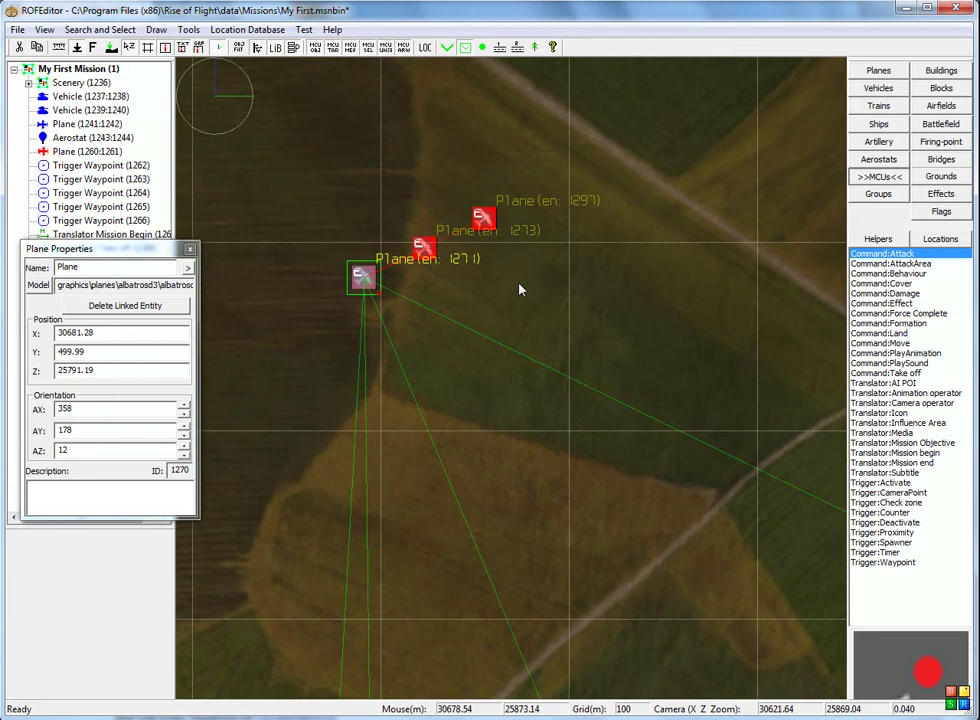
middle_drag(545, 340, 457, 230)
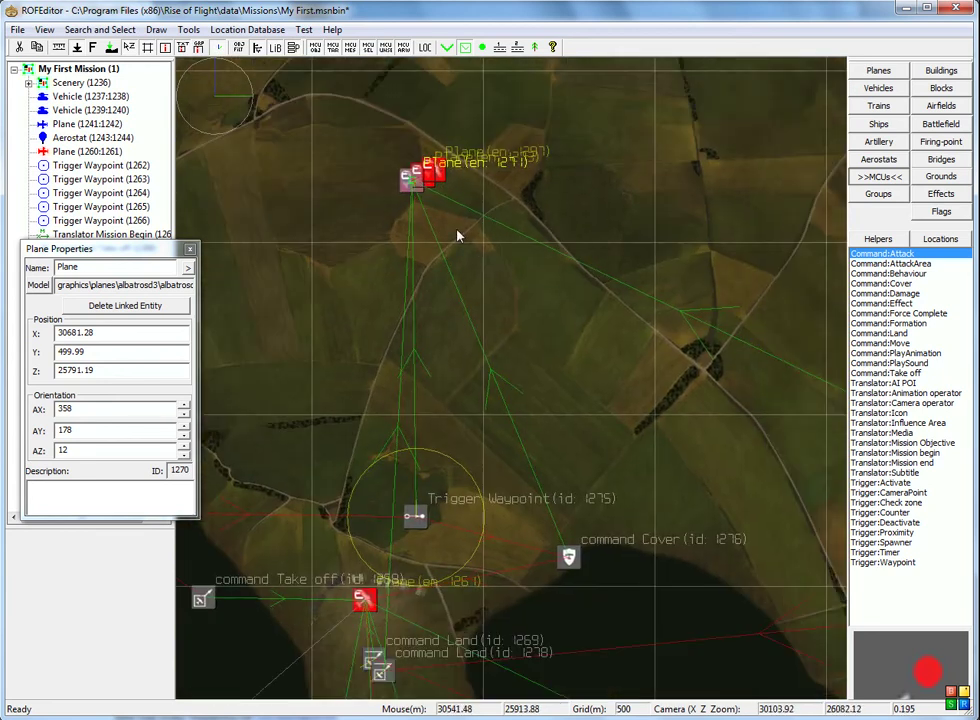
right_drag(506, 343, 545, 217)
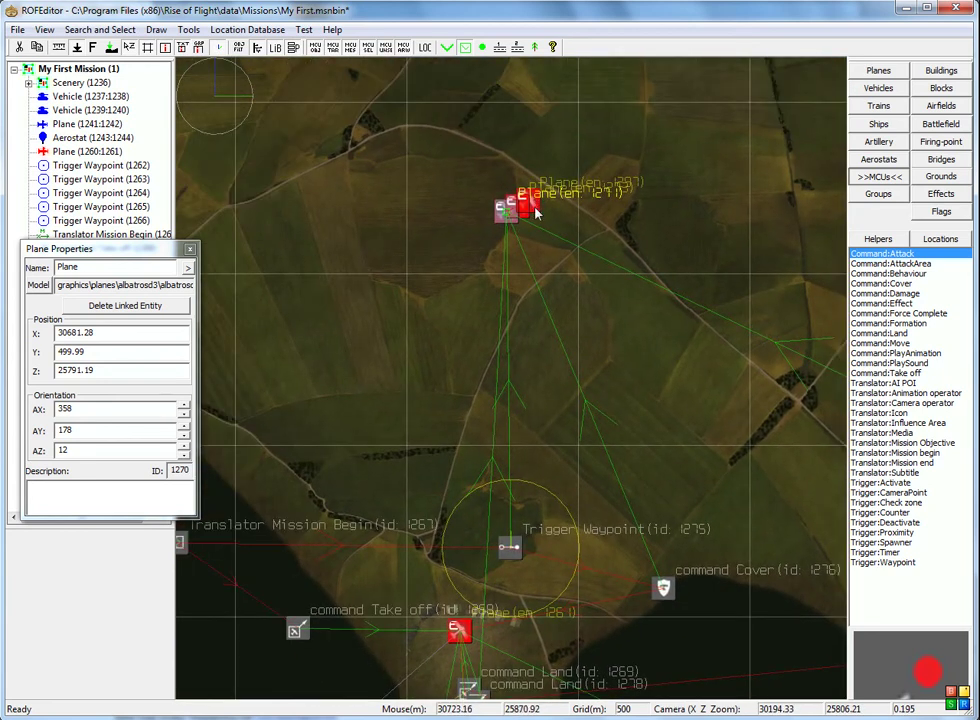
scroll(520, 202, up, 8)
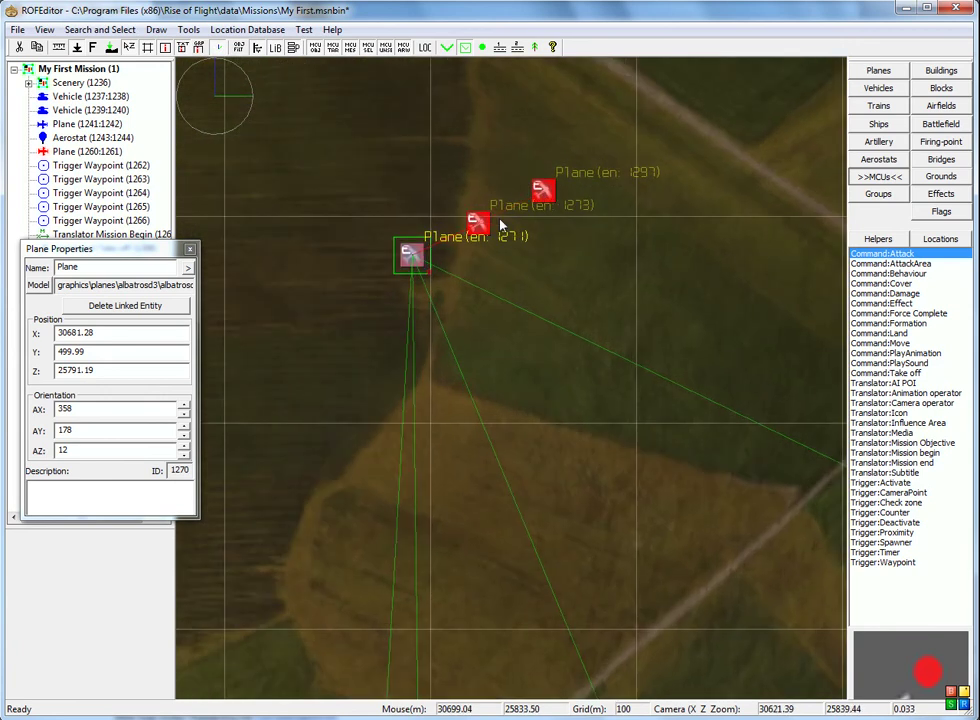
scroll(506, 233, down, 10)
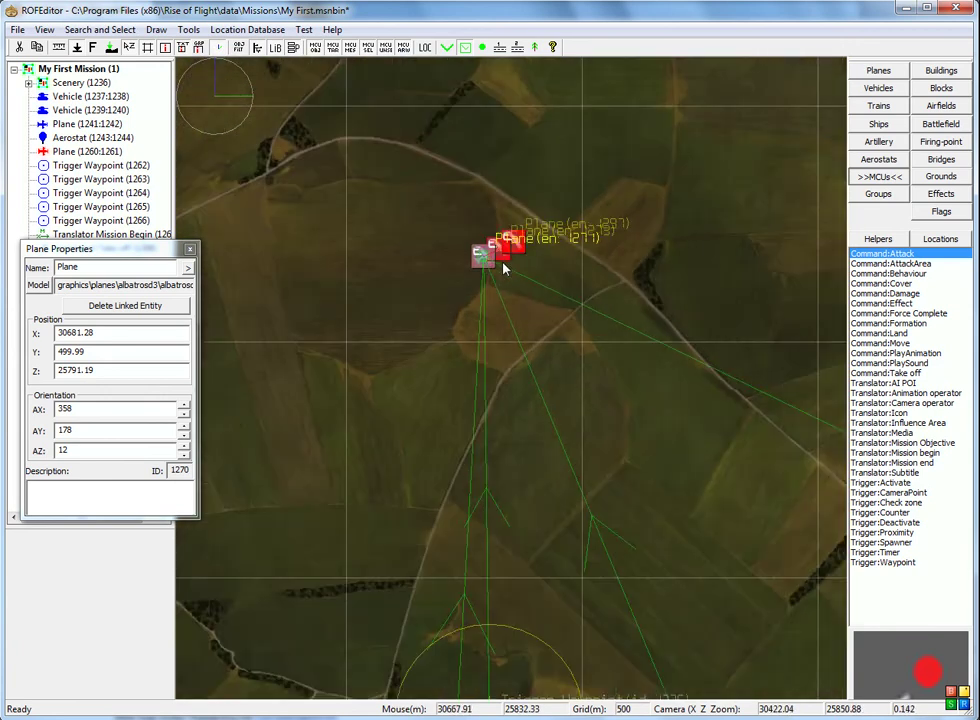
right_drag(520, 322, 540, 201)
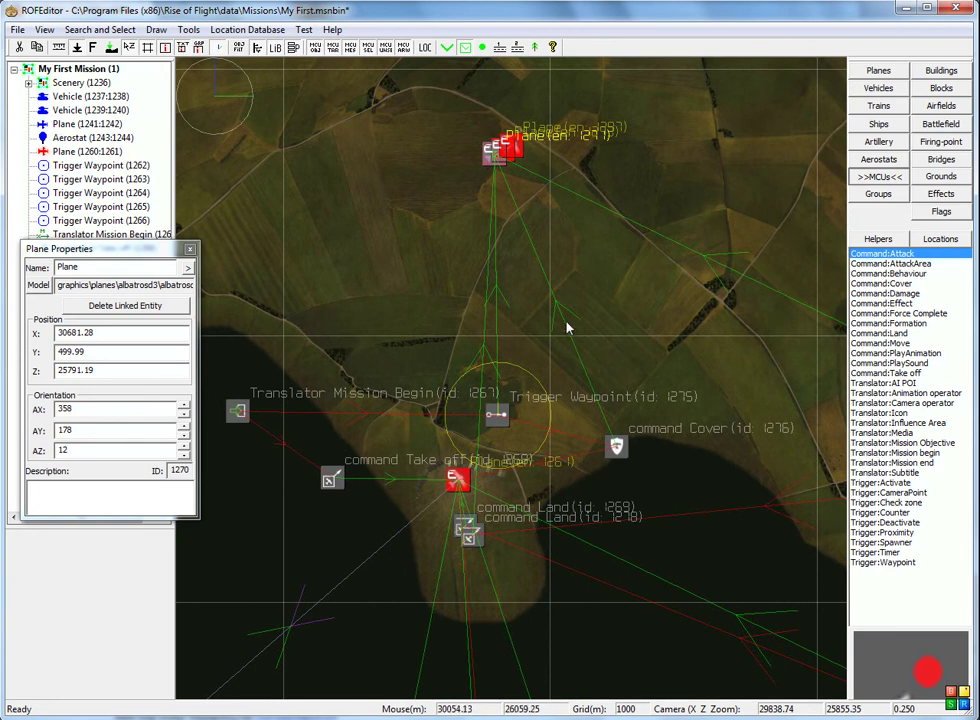
click(886, 323)
click(431, 182)
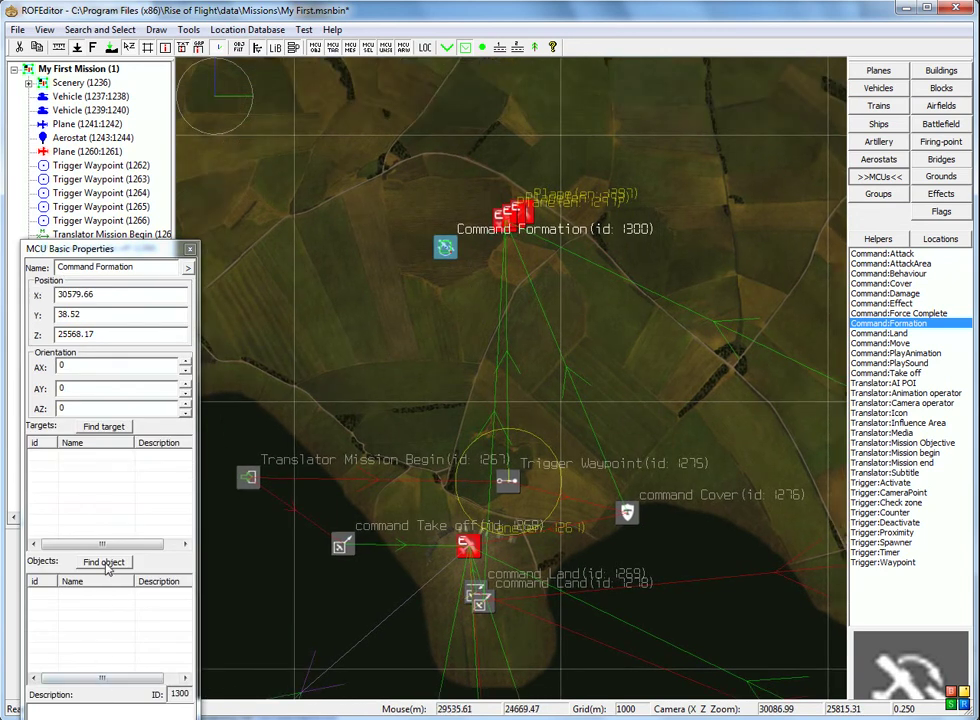
scroll(502, 258, up, 6)
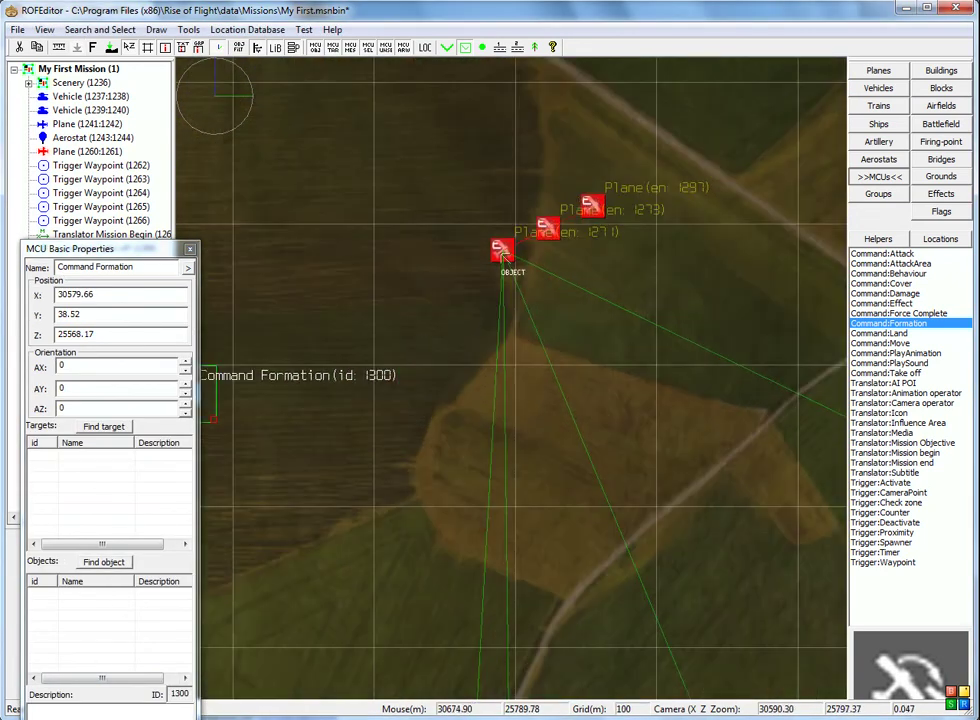
click(503, 256)
Step: Set the formation command's type to Plane: V-Form and its density to Safe
key(Down)
key(Left)
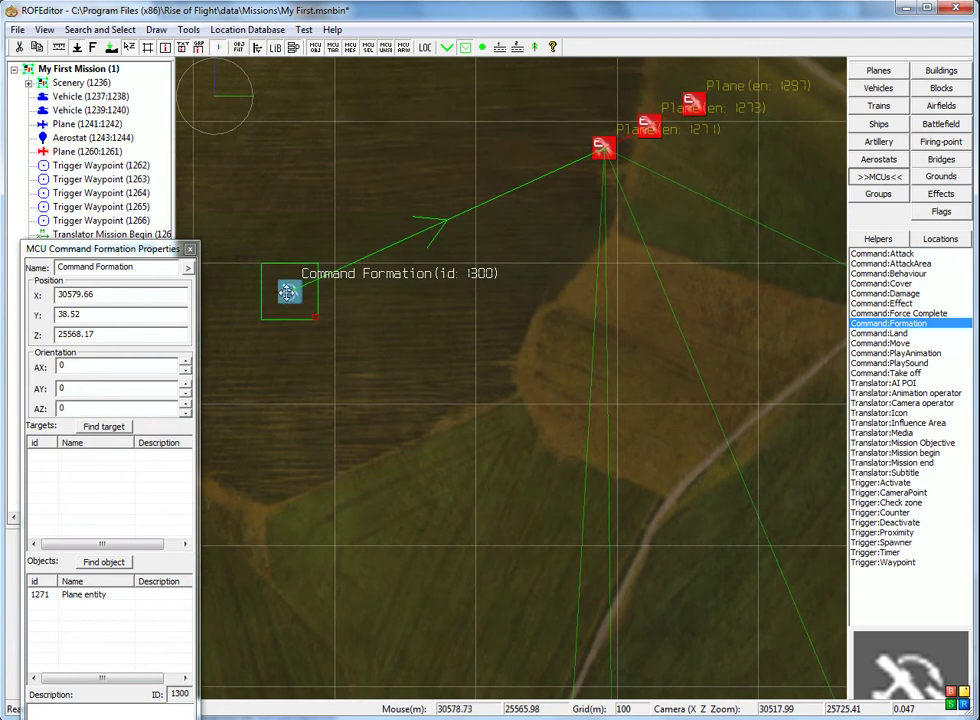
double_click(287, 291)
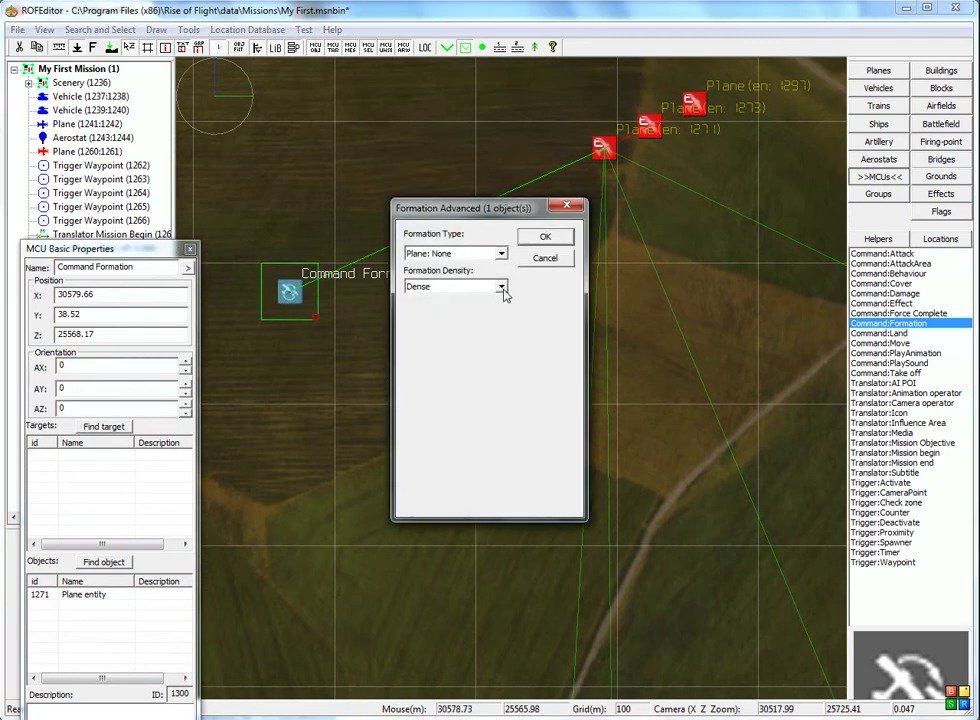
click(501, 254)
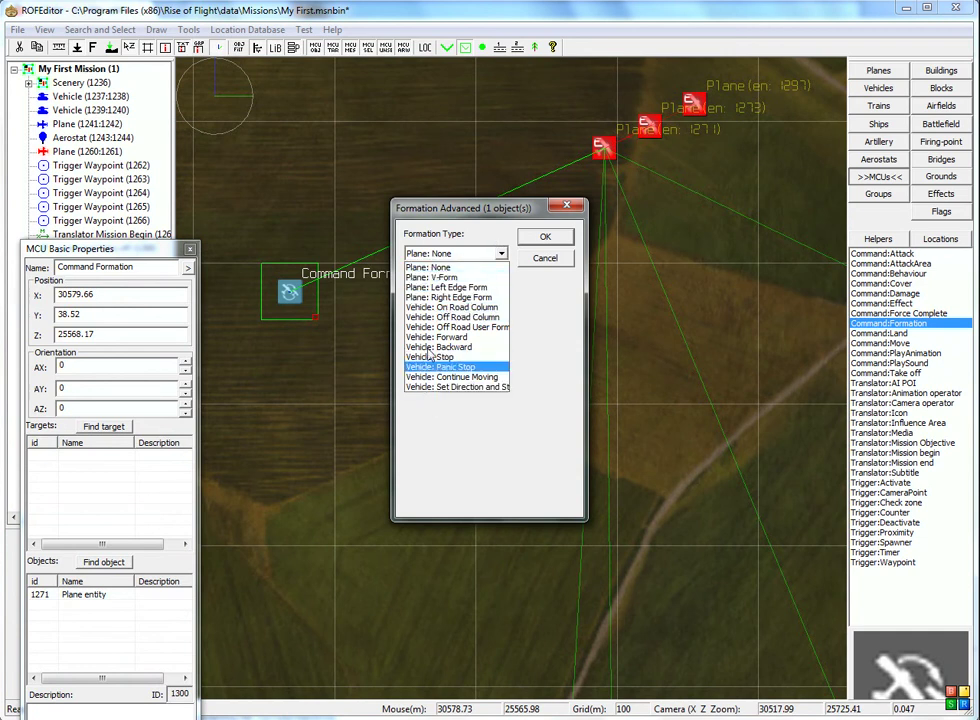
click(446, 278)
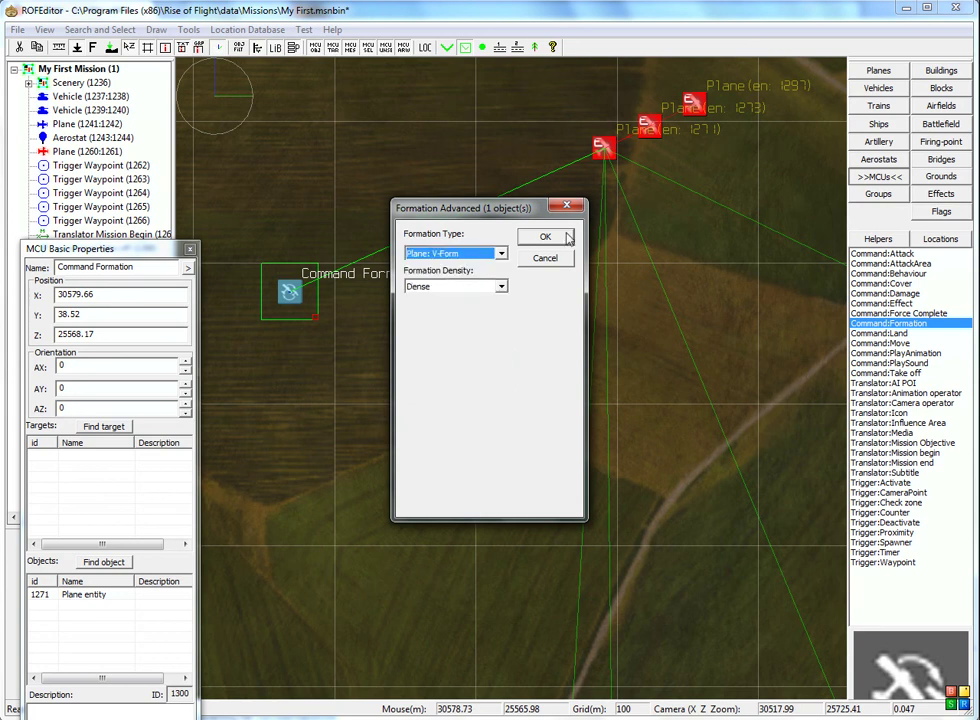
click(501, 286)
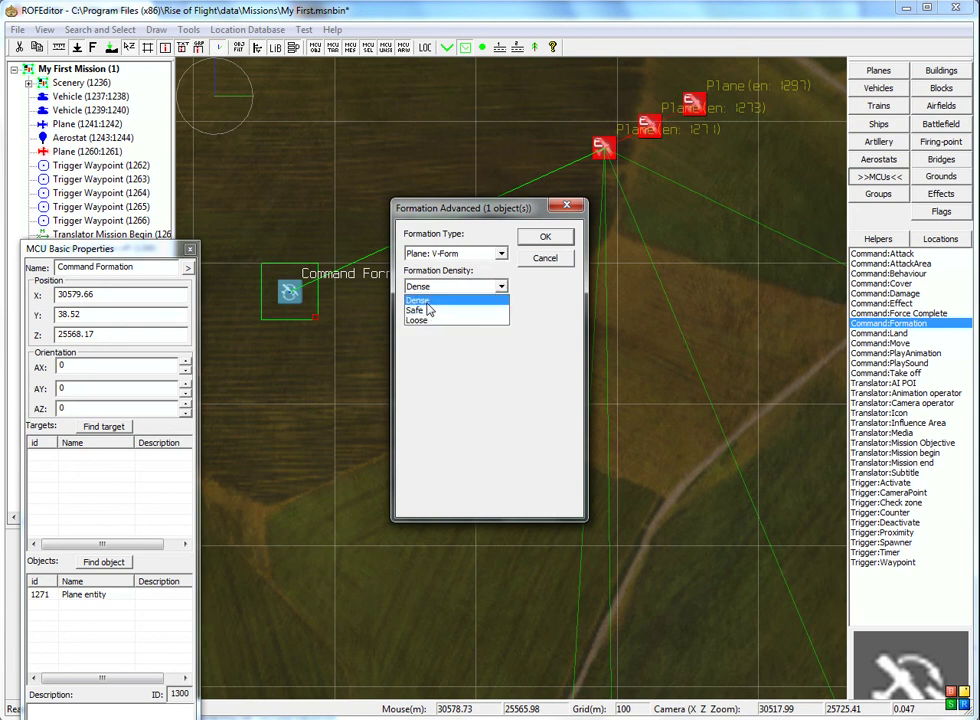
click(429, 310)
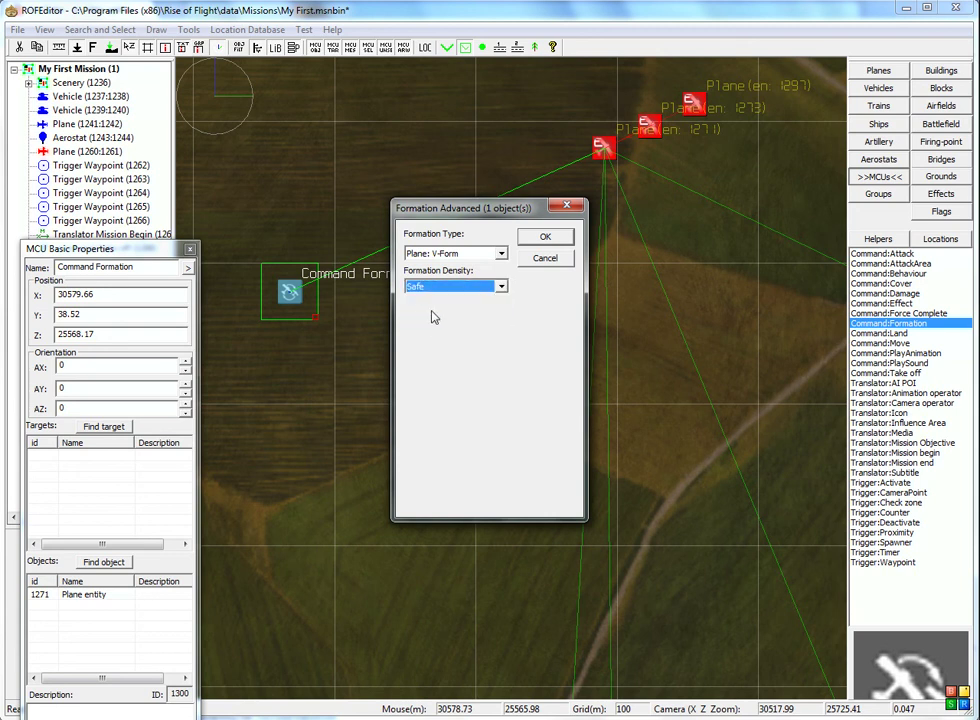
click(546, 238)
Step: Move the formation command slightly south to about X 30549, Z 25566
scroll(516, 330, down, 3)
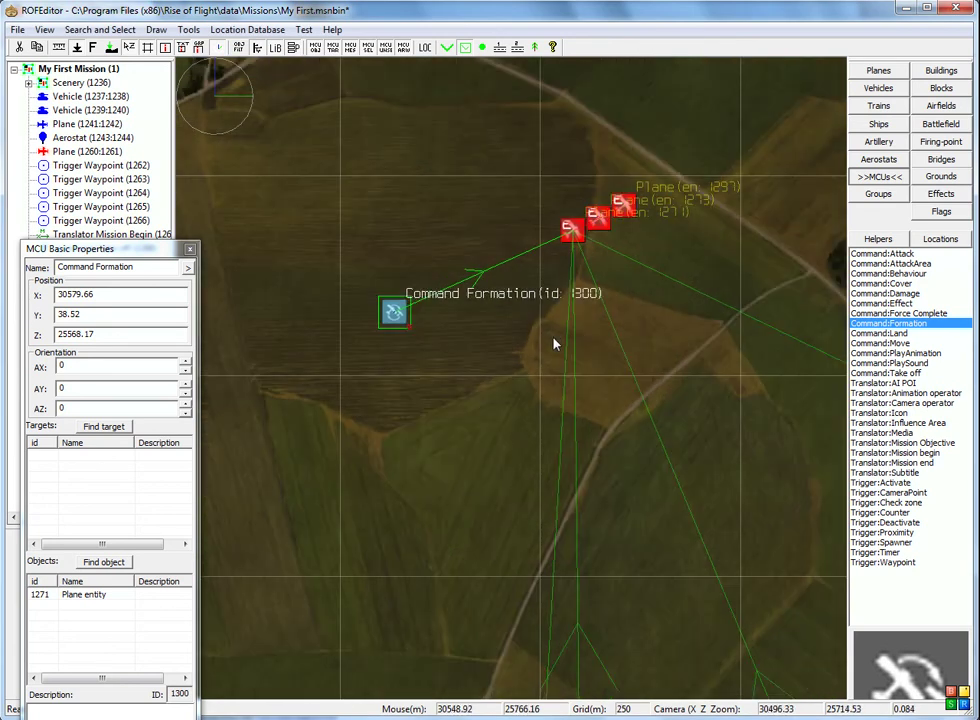
scroll(555, 344, down, 4)
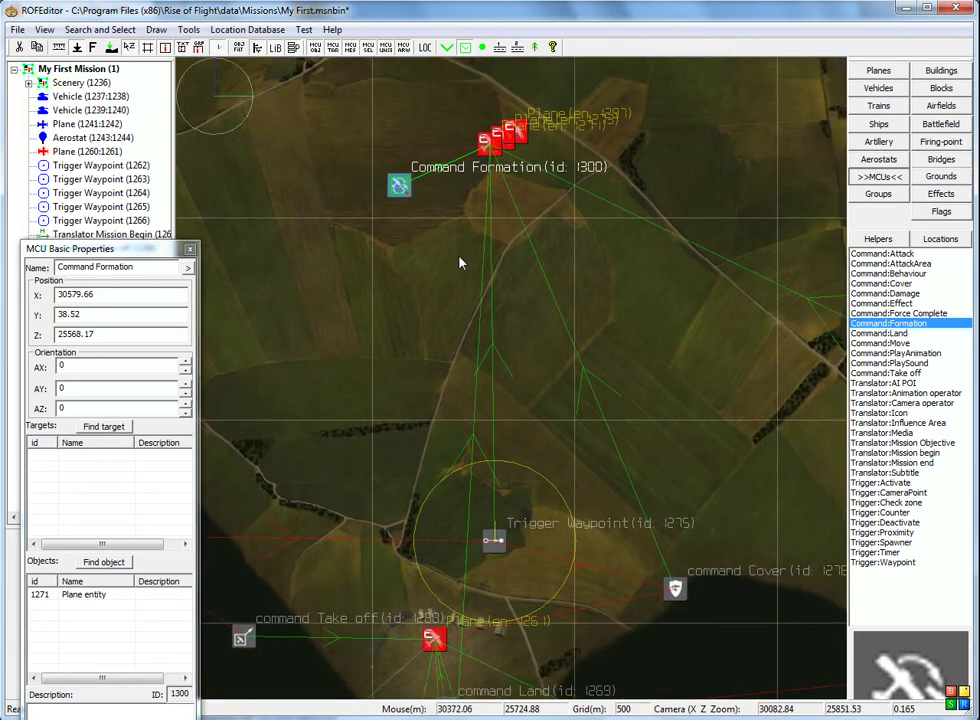
scroll(460, 263, down, 2)
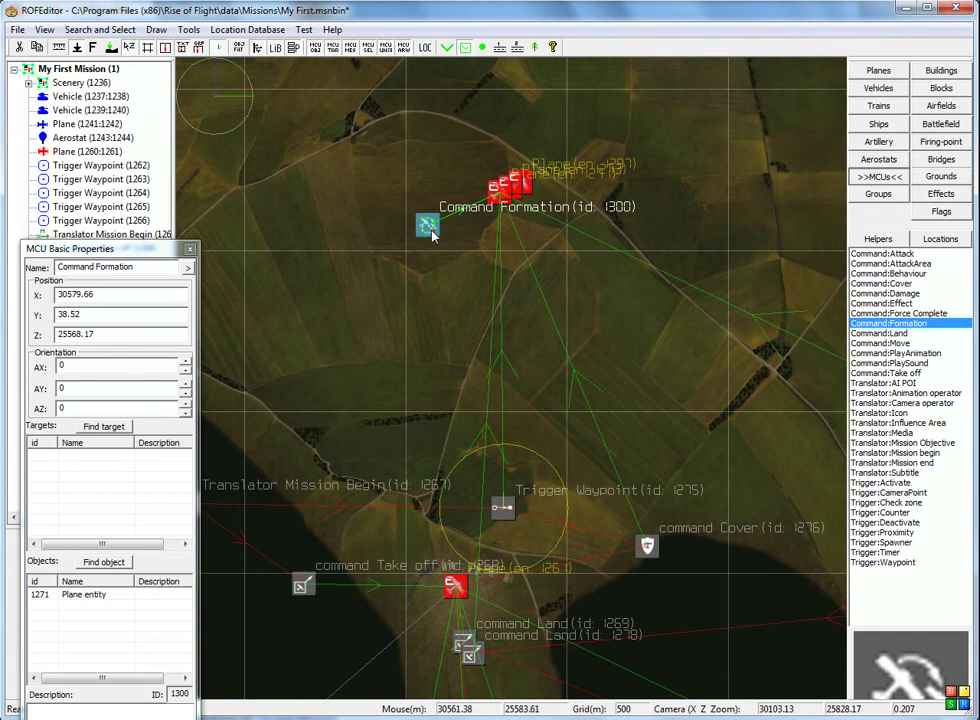
drag(432, 234, 427, 236)
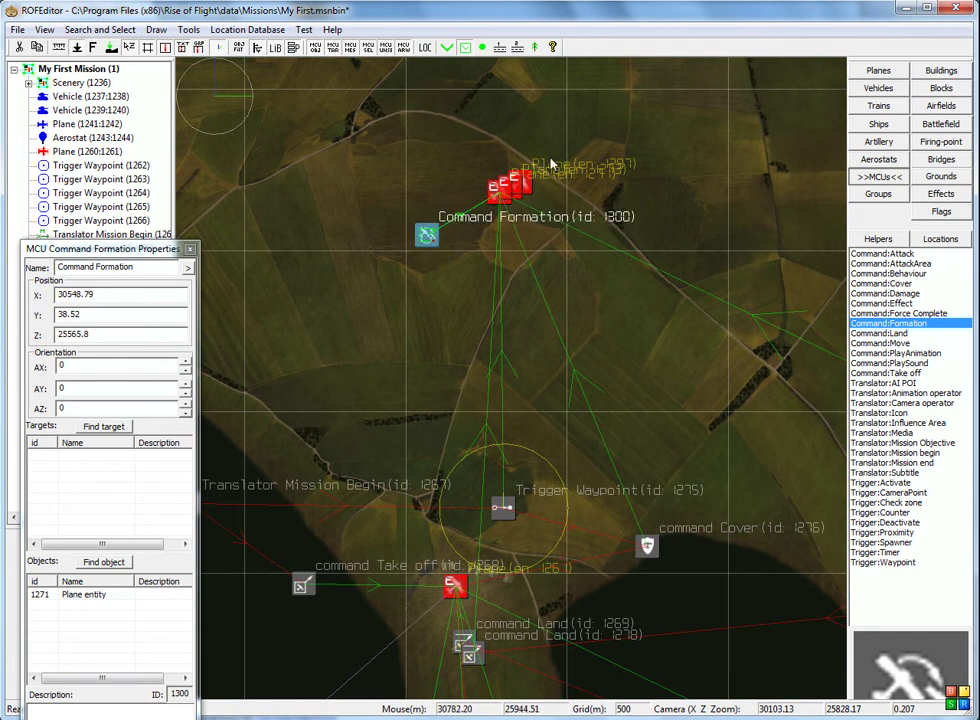
Step: Look over the advanced settings of the albatrosd3 flight leader, plane entity 1271
scroll(570, 314, down, 7)
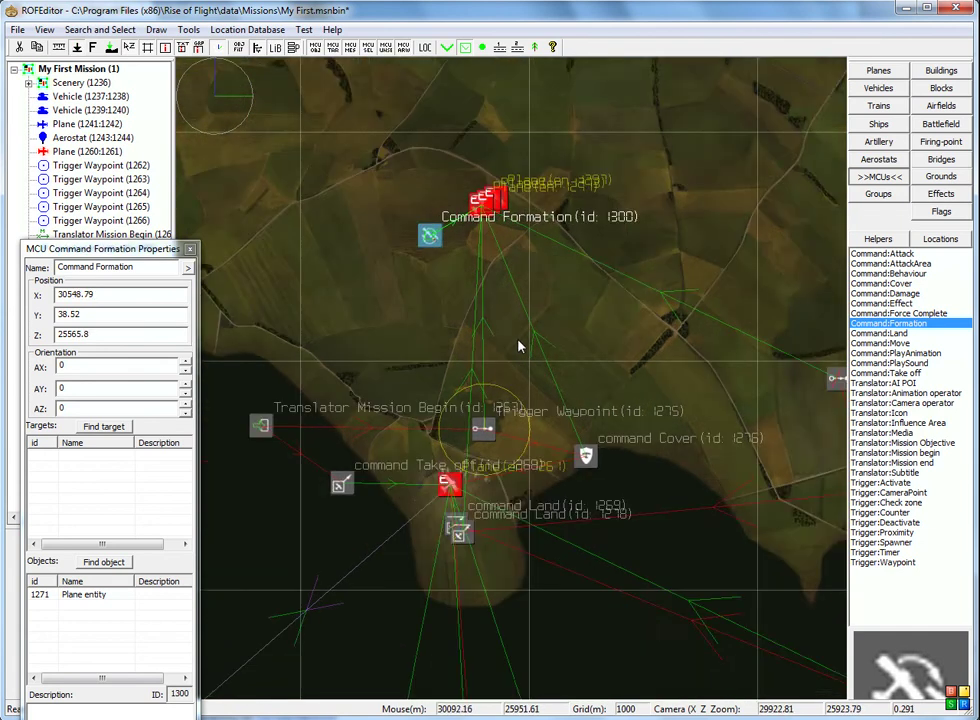
scroll(503, 272, up, 8)
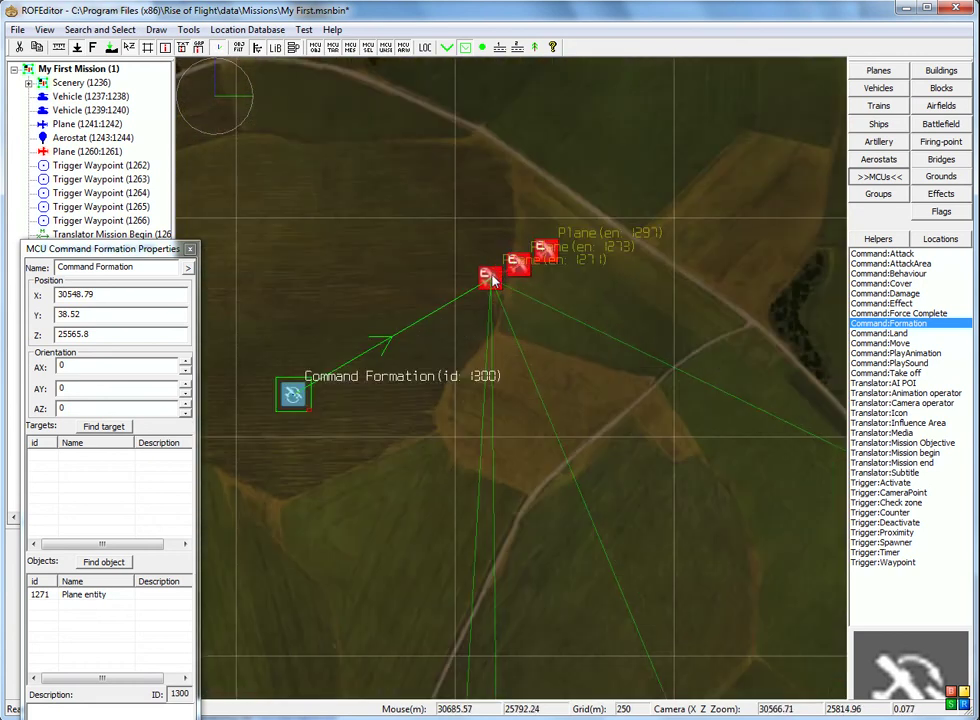
double_click(492, 281)
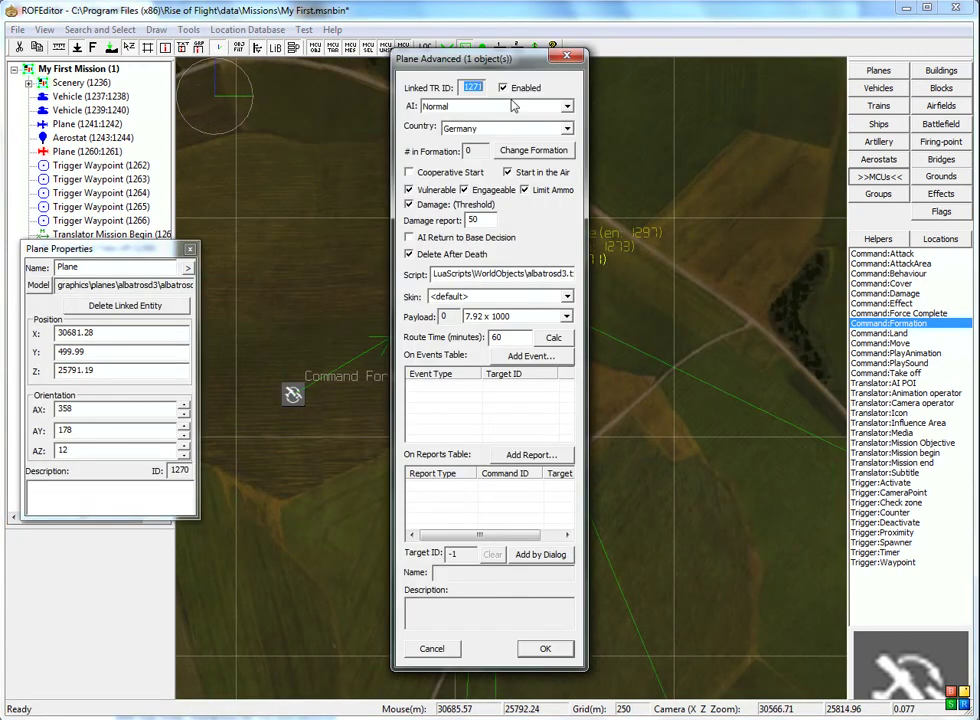
click(543, 649)
scroll(585, 405, down, 6)
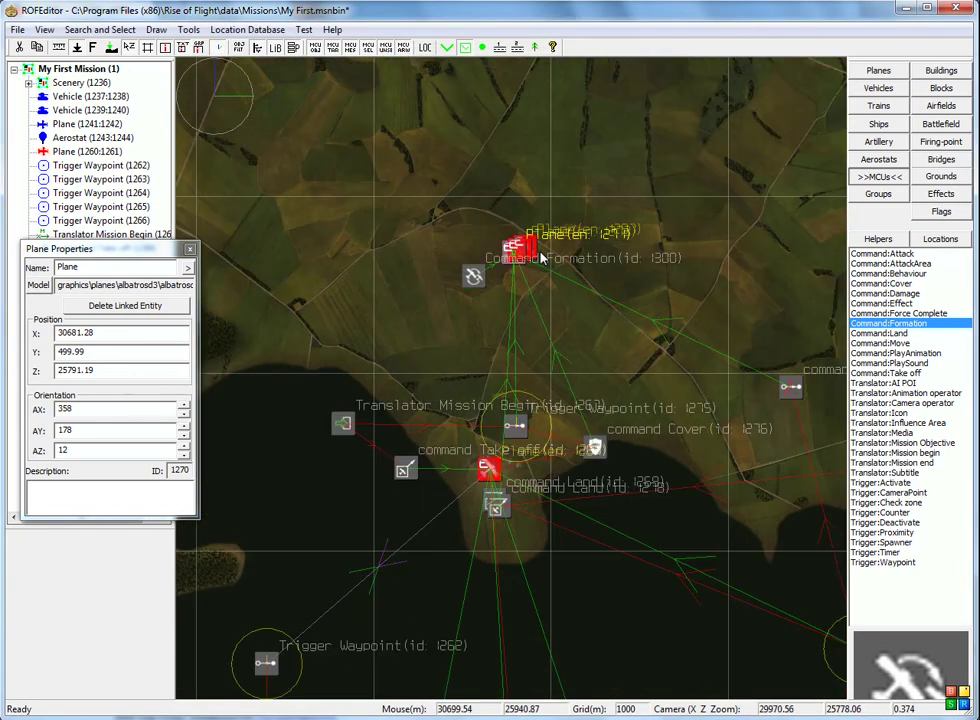
Step: Place a Trigger:Timer southwest of the formation command at about X 30165, Z 25243, and set it to go off after 15 seconds
click(474, 279)
right_drag(442, 350, 476, 291)
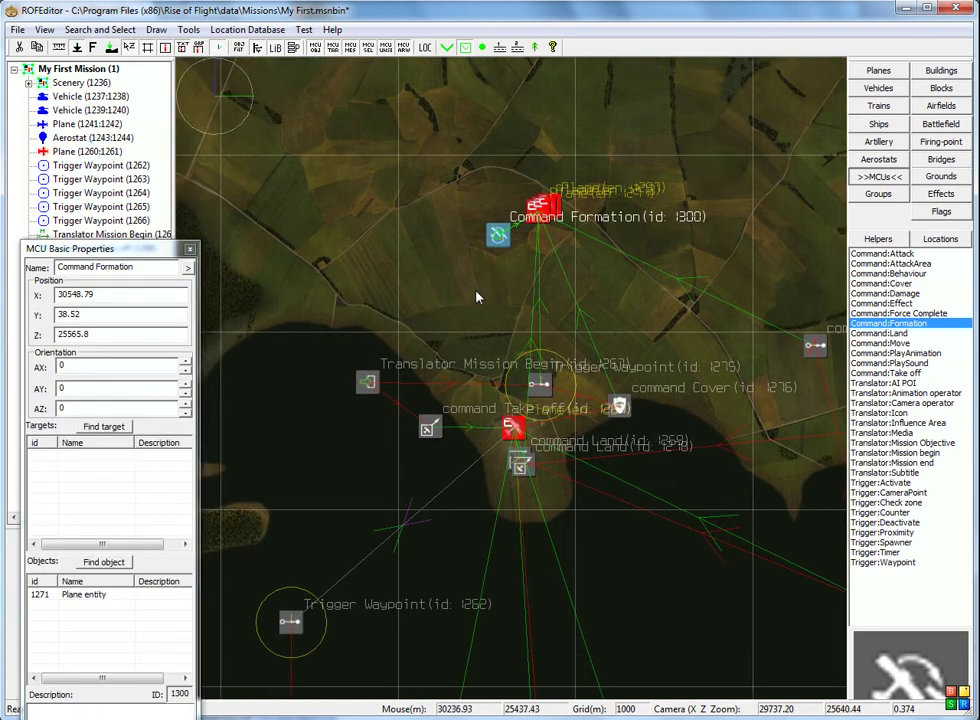
click(893, 553)
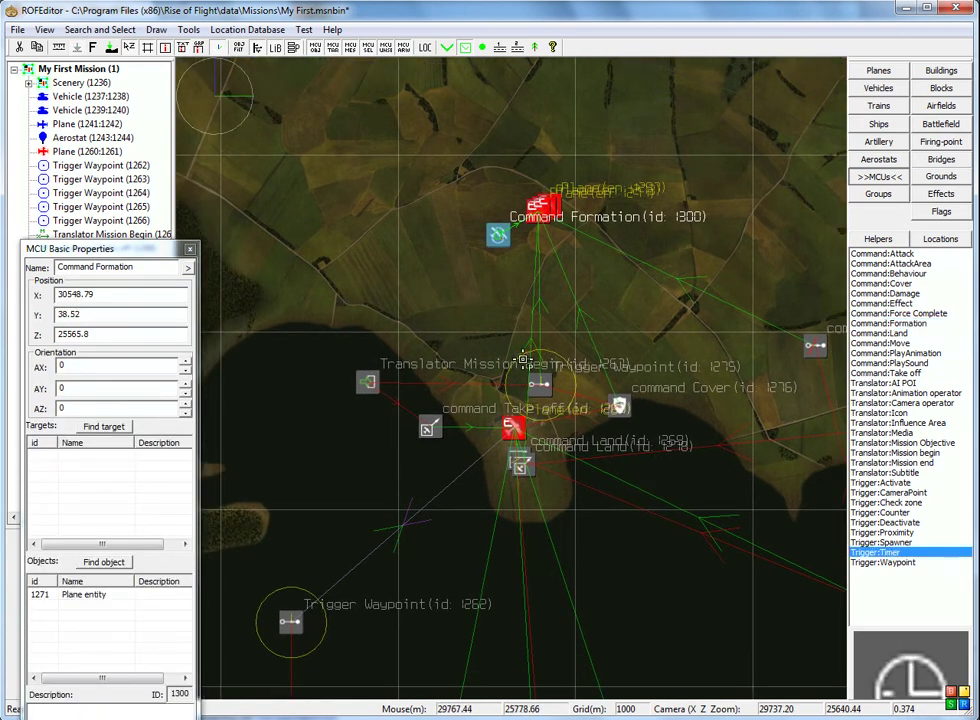
click(440, 303)
double_click(441, 305)
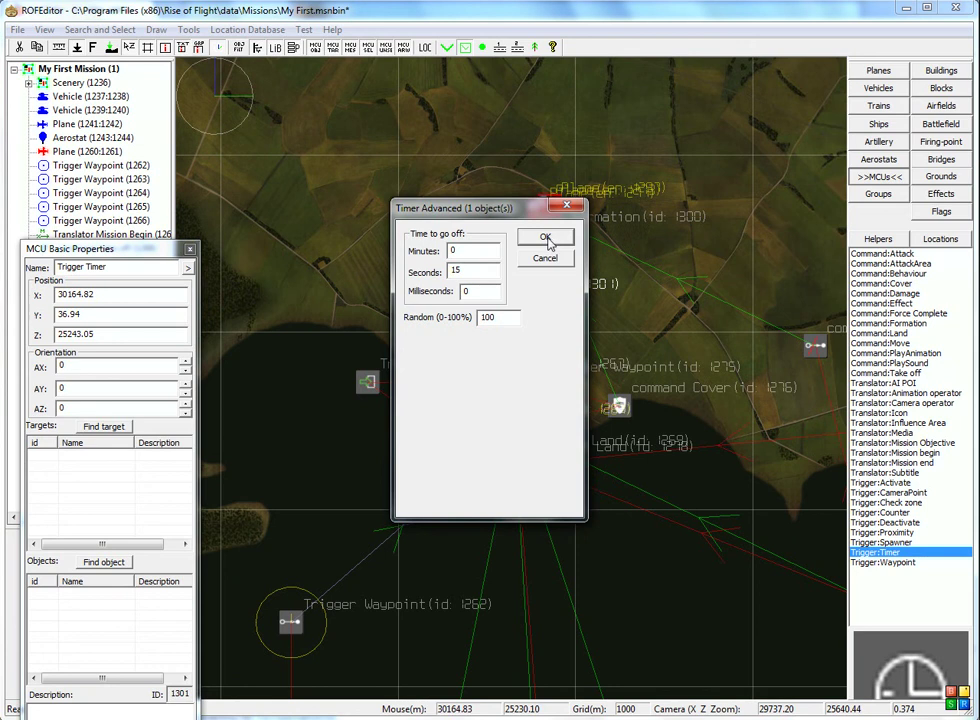
click(545, 238)
Step: Add the 15-second timer as a target of Translator Mission Begin 1267, and make Command:Formation 1300 the timer's target
click(367, 383)
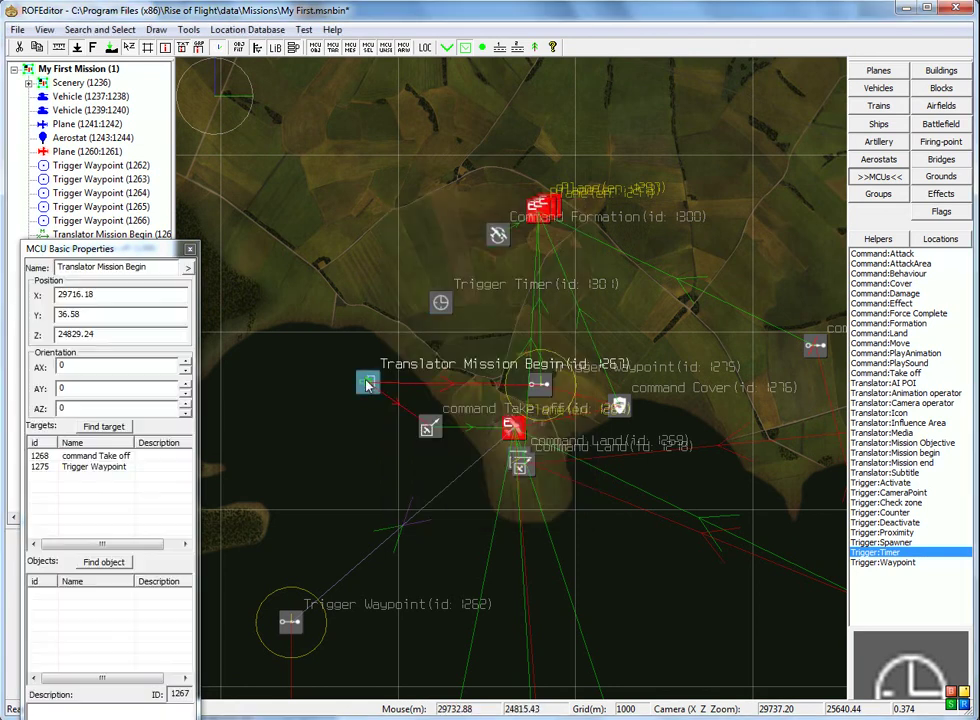
click(104, 426)
click(441, 303)
click(441, 303)
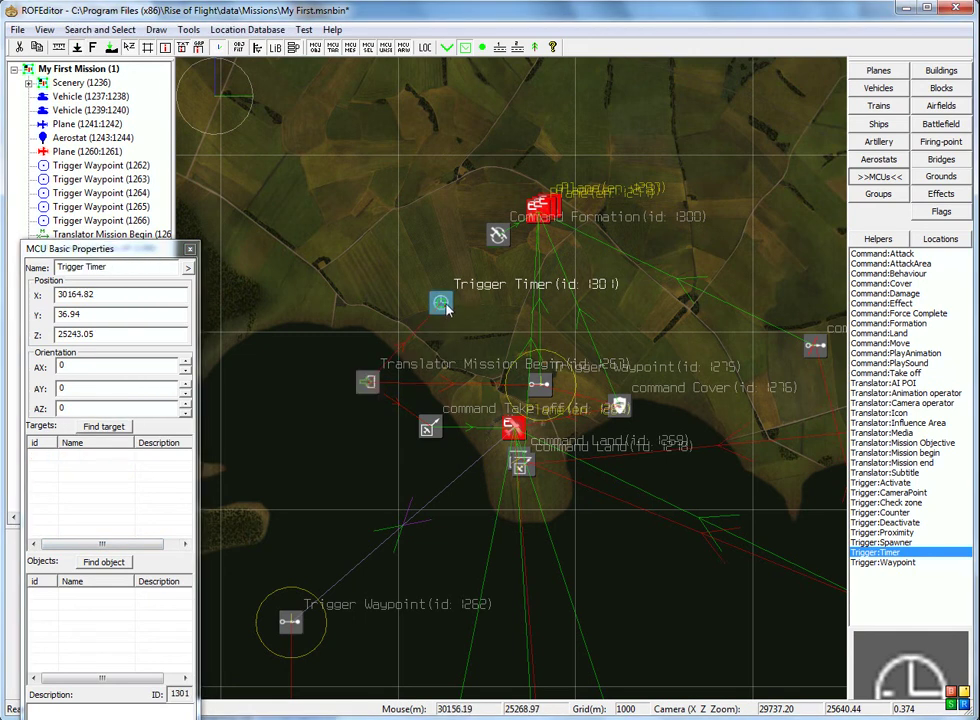
click(113, 427)
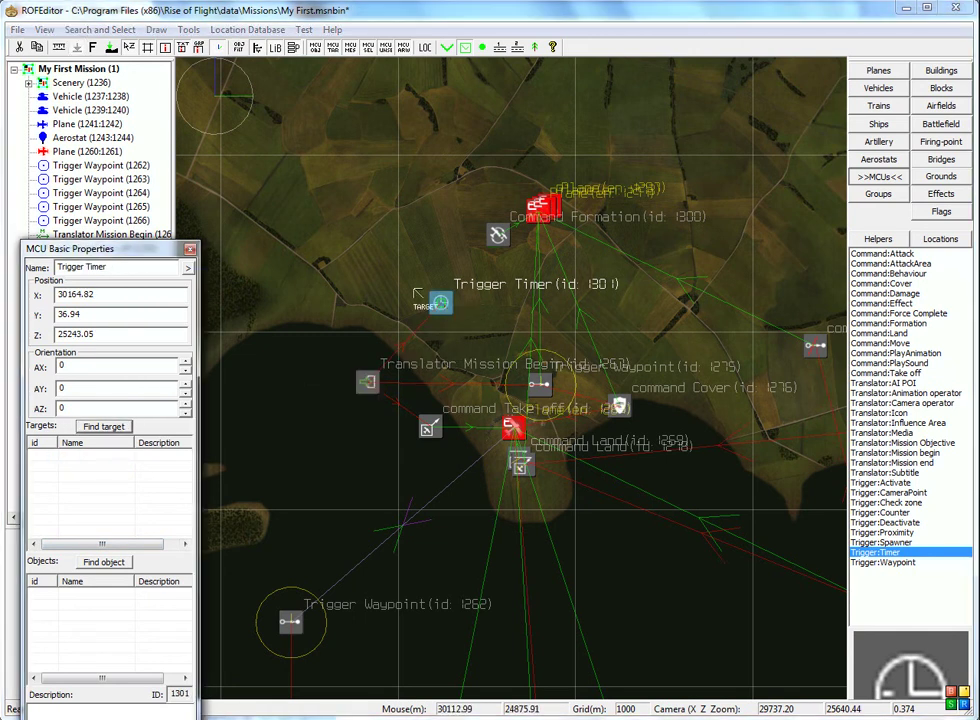
click(499, 231)
Step: Move the formation command slightly northwest to about X 30560, Z 25552
scroll(474, 257, up, 5)
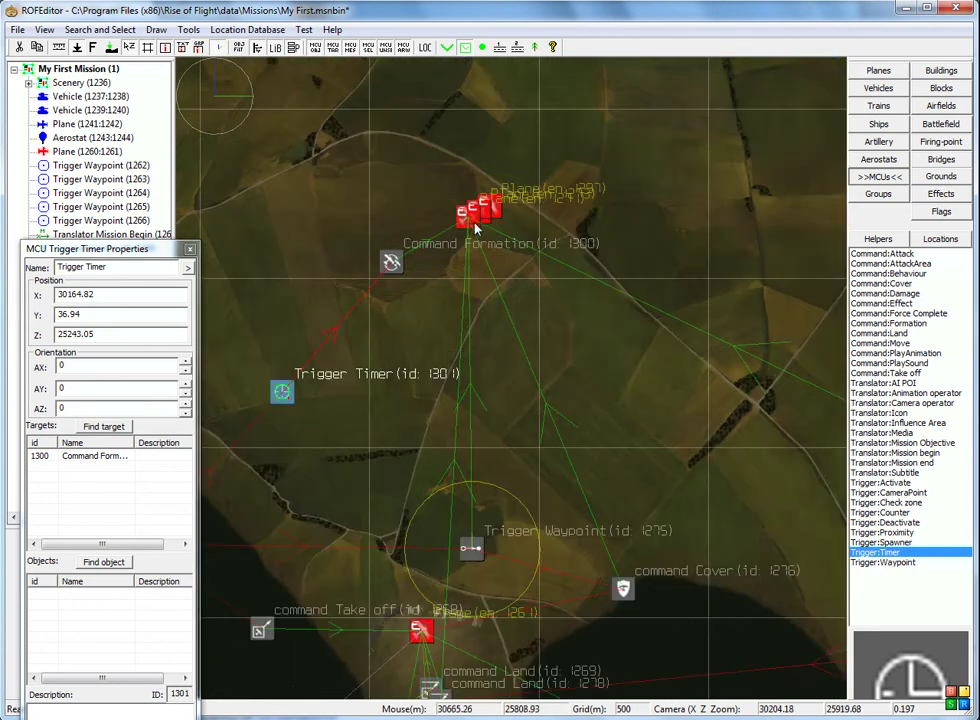
click(314, 300)
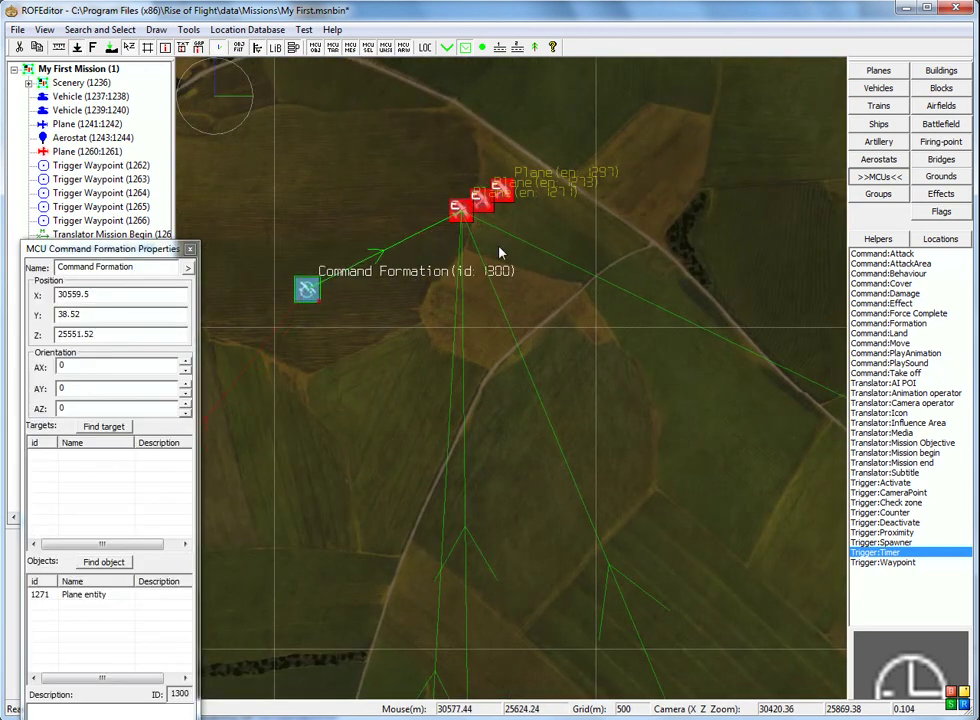
Step: Examine the albatrosd3 flight's arrangement around leader entity 1271 and its links to the surrounding commands
scroll(445, 252, up, 5)
scroll(445, 252, up, 3)
click(395, 230)
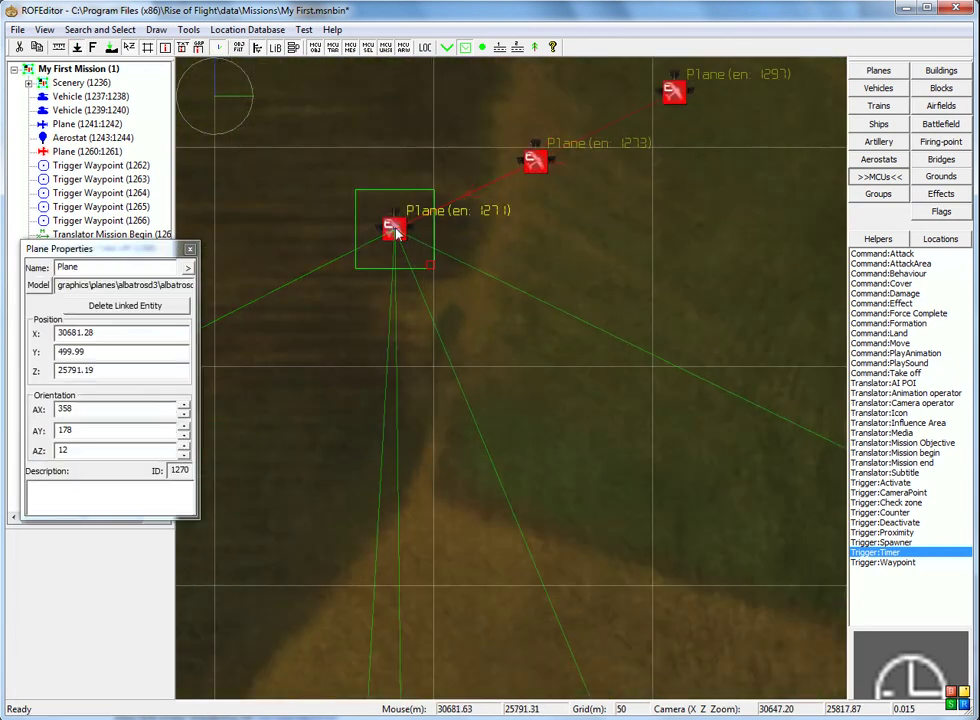
right_drag(569, 278, 569, 392)
right_drag(461, 328, 501, 350)
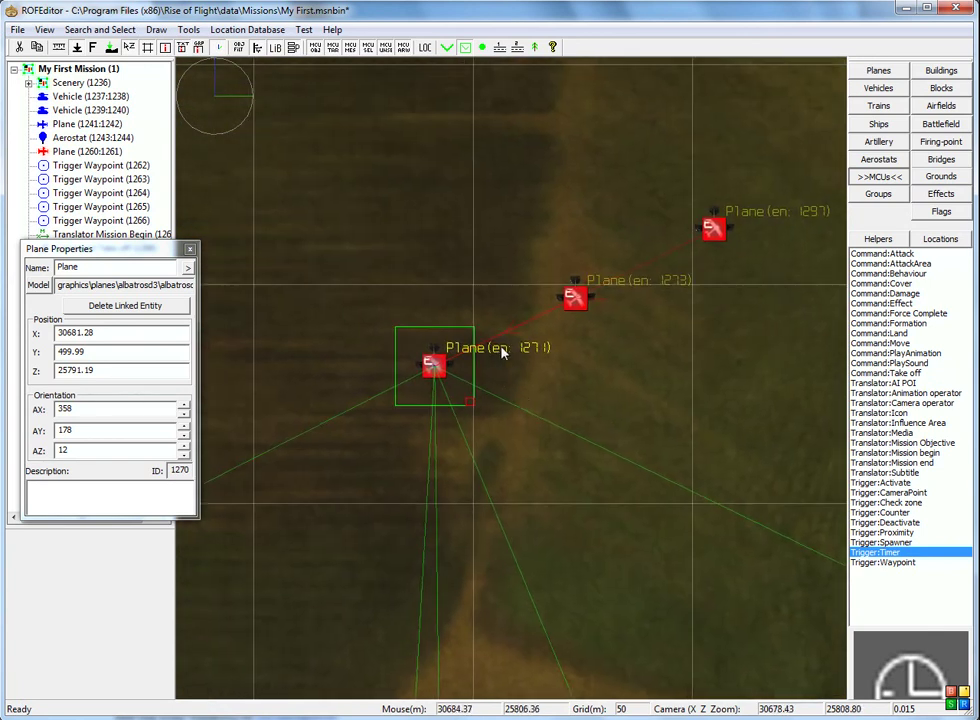
scroll(708, 218, down, 5)
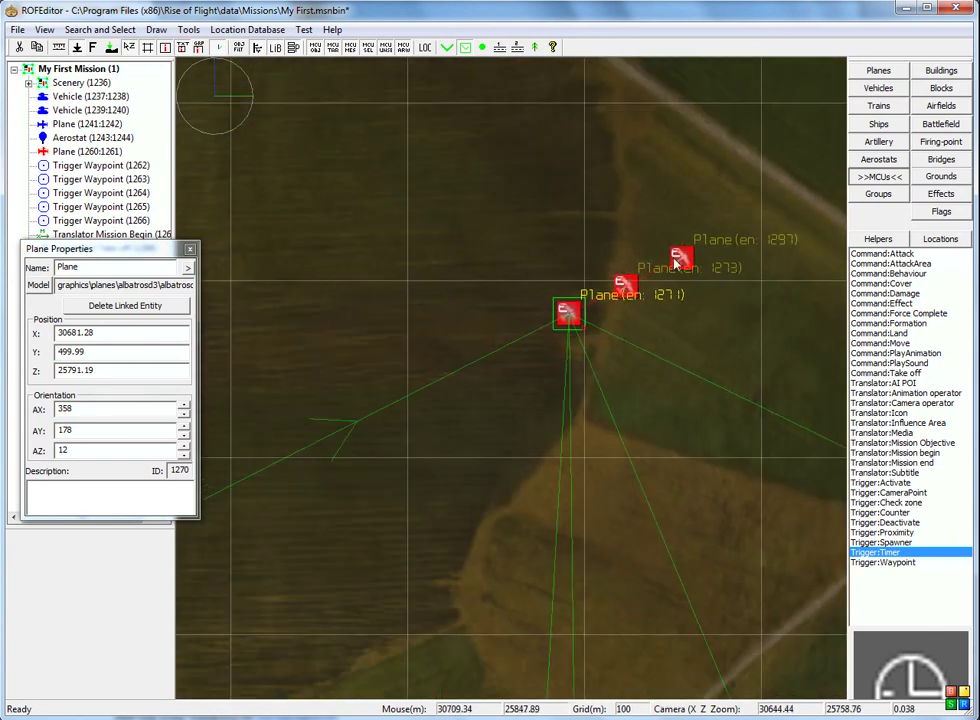
scroll(617, 311, down, 10)
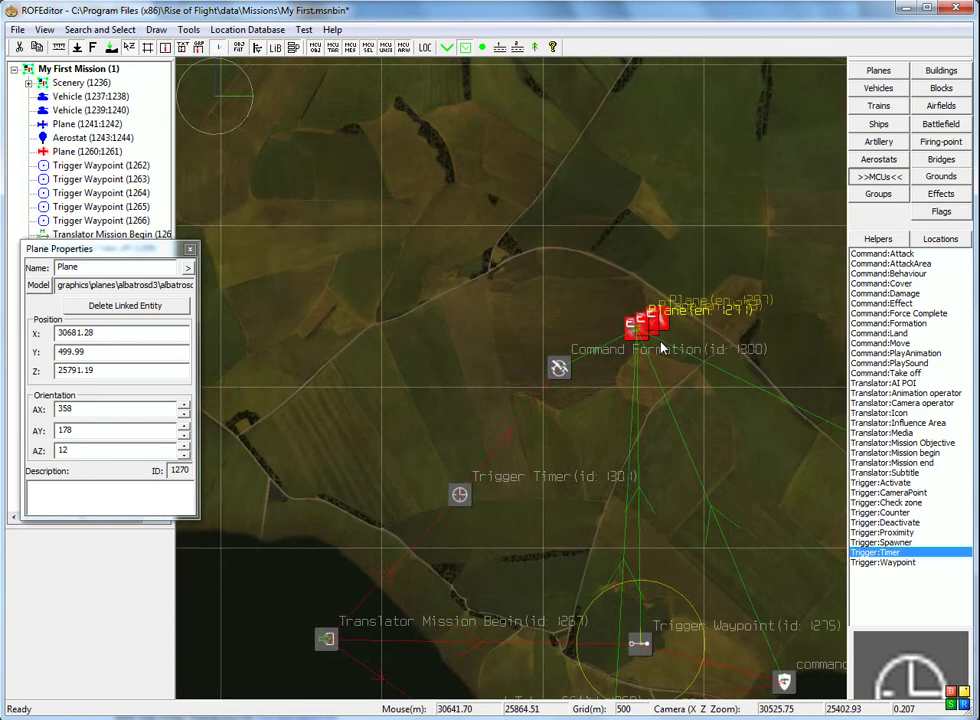
scroll(560, 290, down, 3)
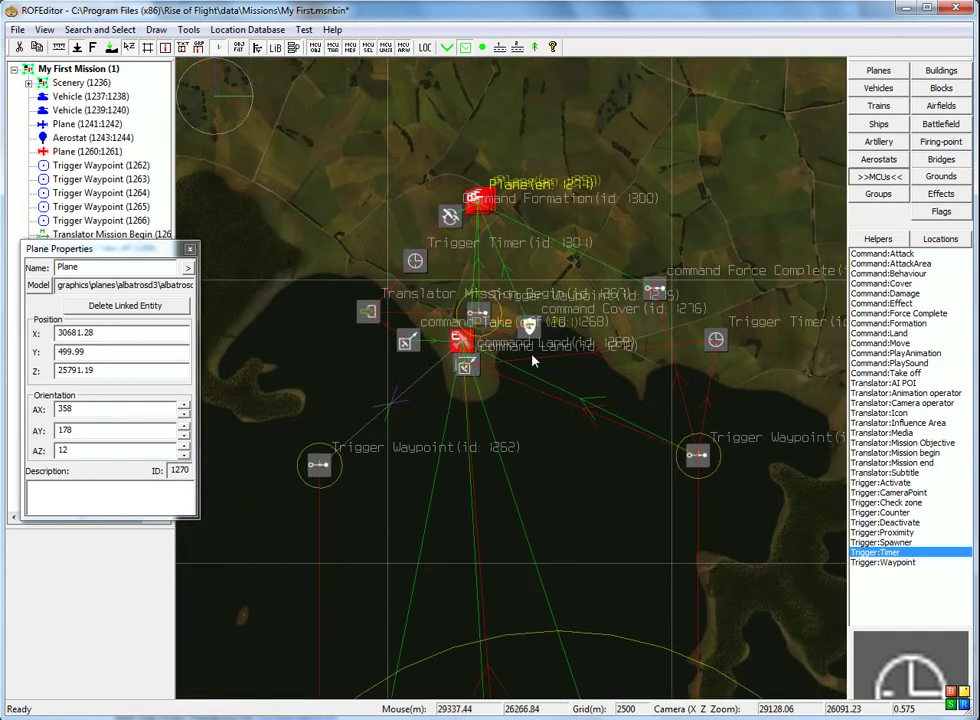
scroll(540, 354, down, 3)
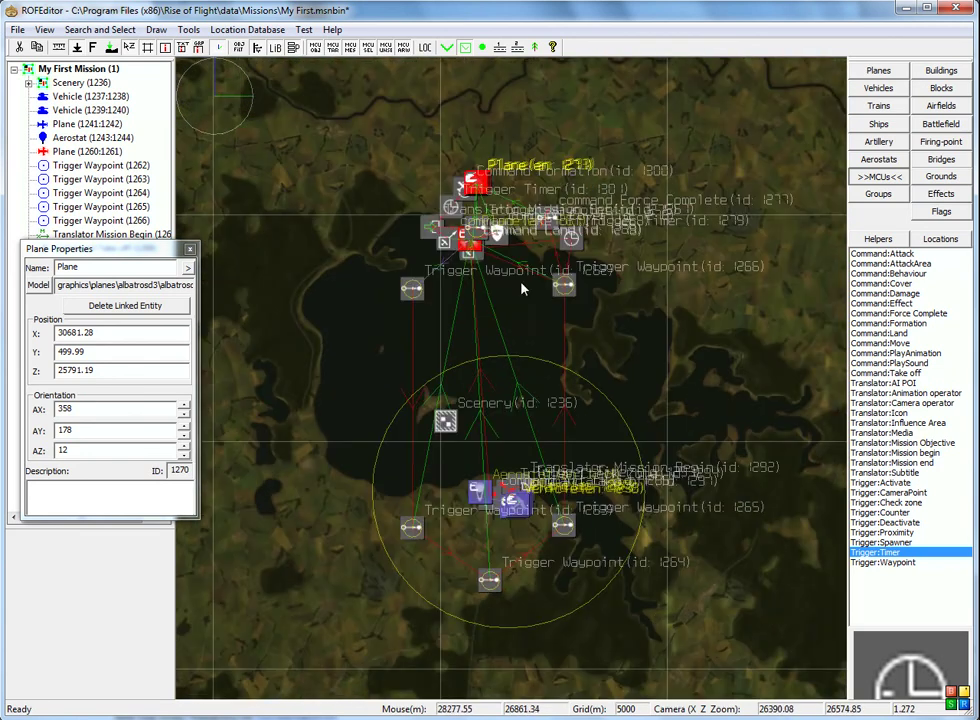
Step: Examine the French nieuport28 flight's planes, its take-off and attack commands, and the check zone around them
right_drag(517, 220, 541, 190)
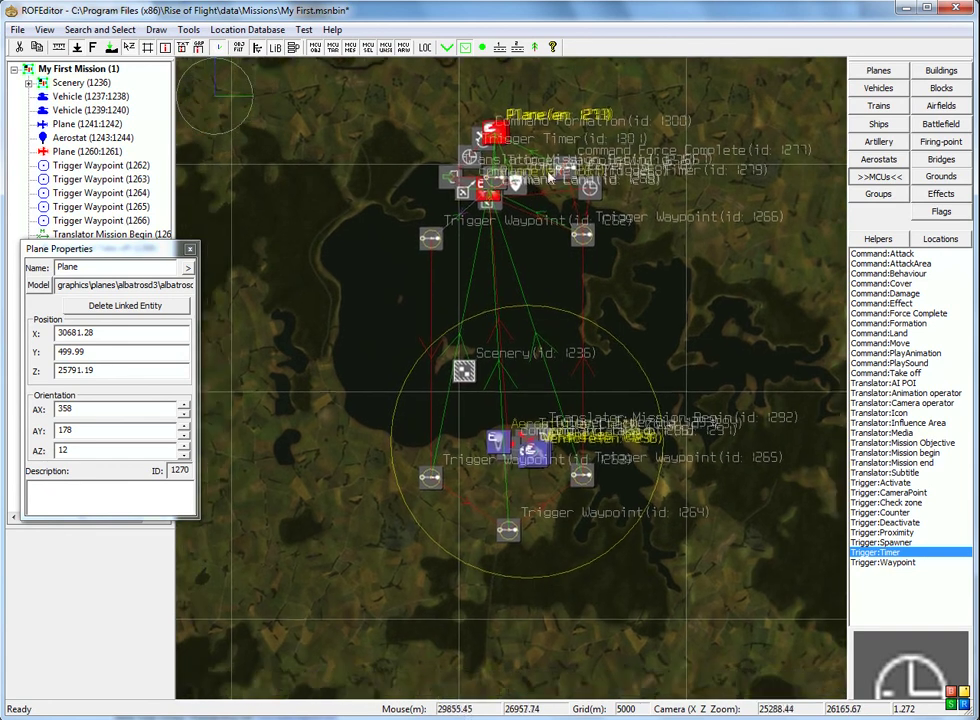
scroll(537, 455, up, 10)
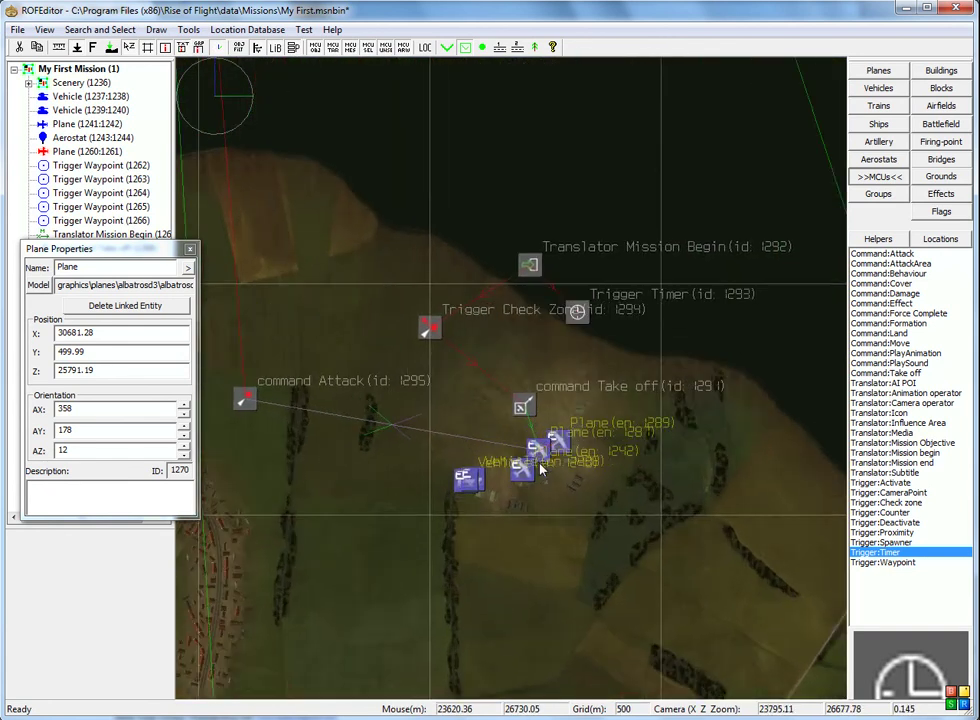
scroll(540, 468, up, 8)
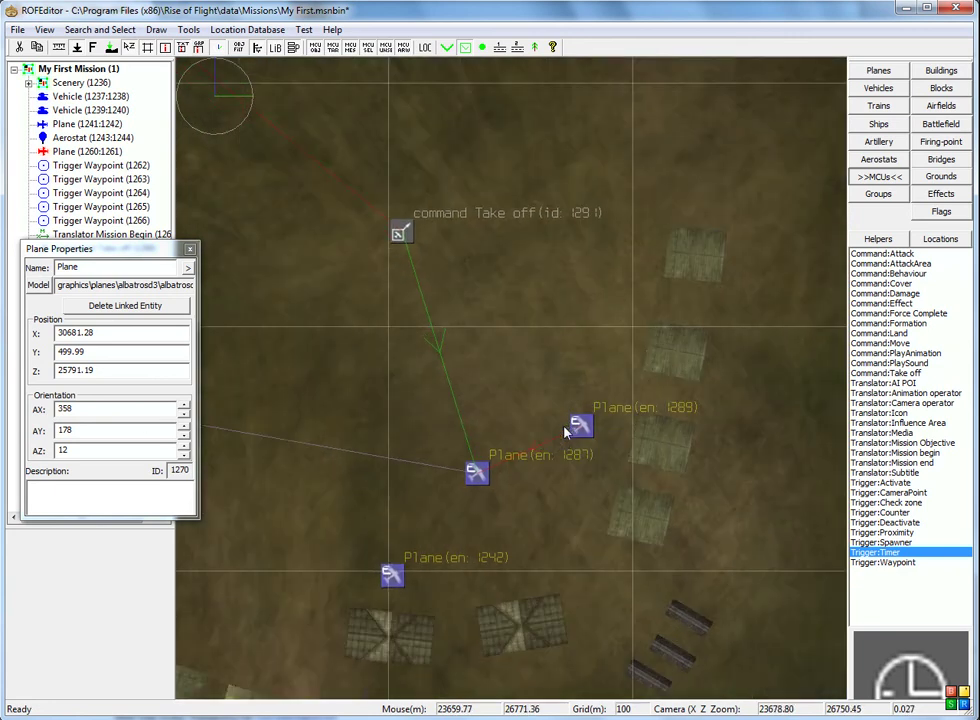
scroll(565, 430, down, 10)
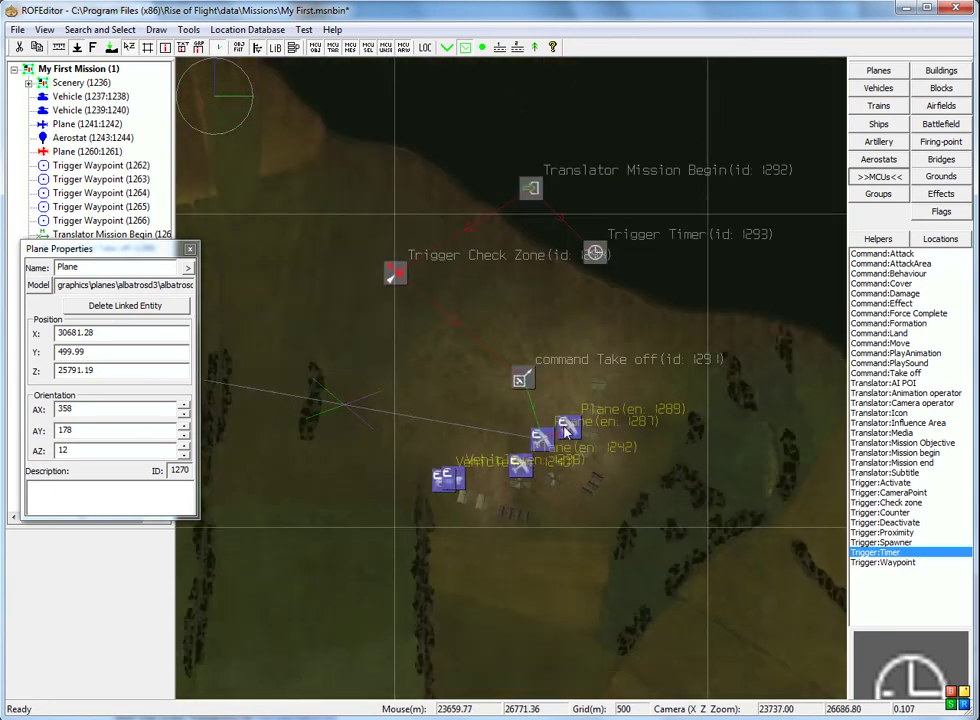
scroll(566, 430, down, 5)
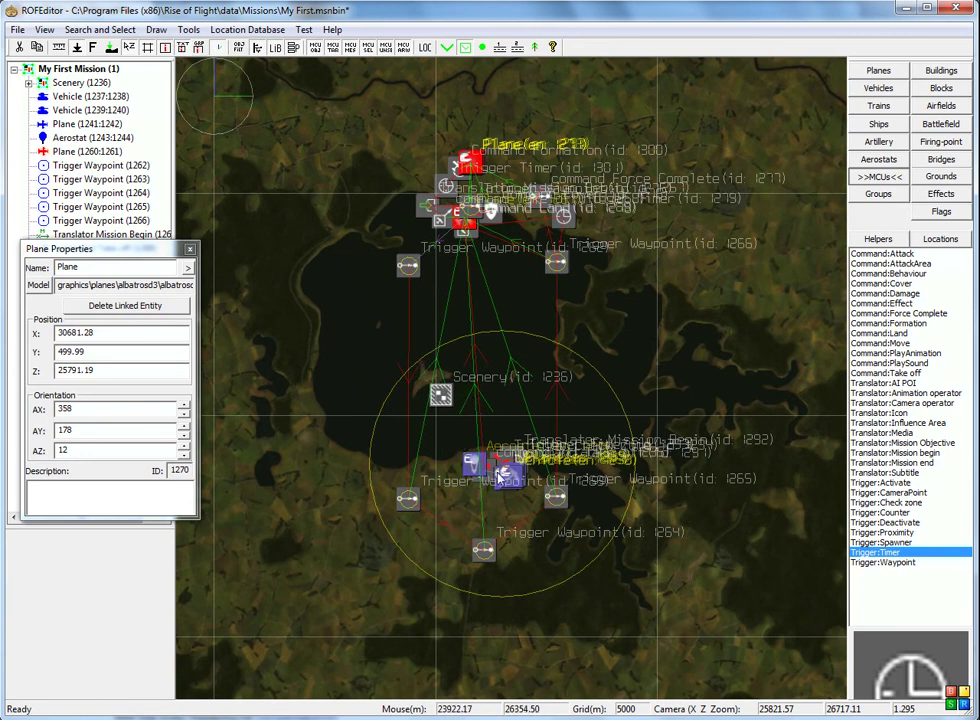
scroll(510, 466, up, 6)
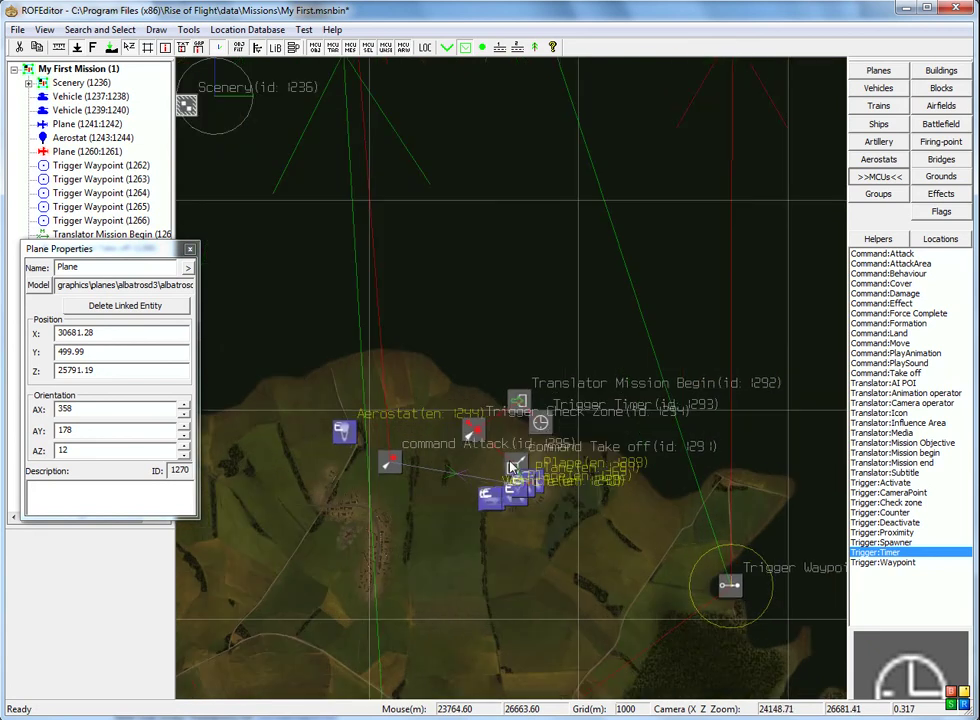
scroll(510, 466, up, 3)
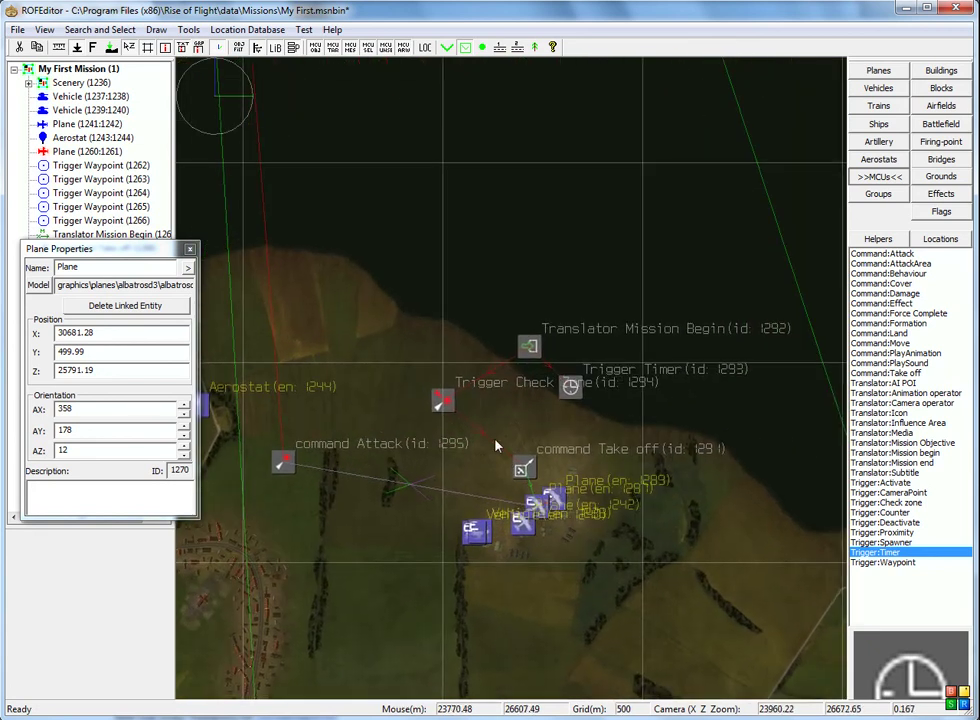
mouse_move(495, 441)
middle_down()
mouse_move(529, 385)
mouse_move(509, 366)
middle_up()
scroll(510, 371, down, 4)
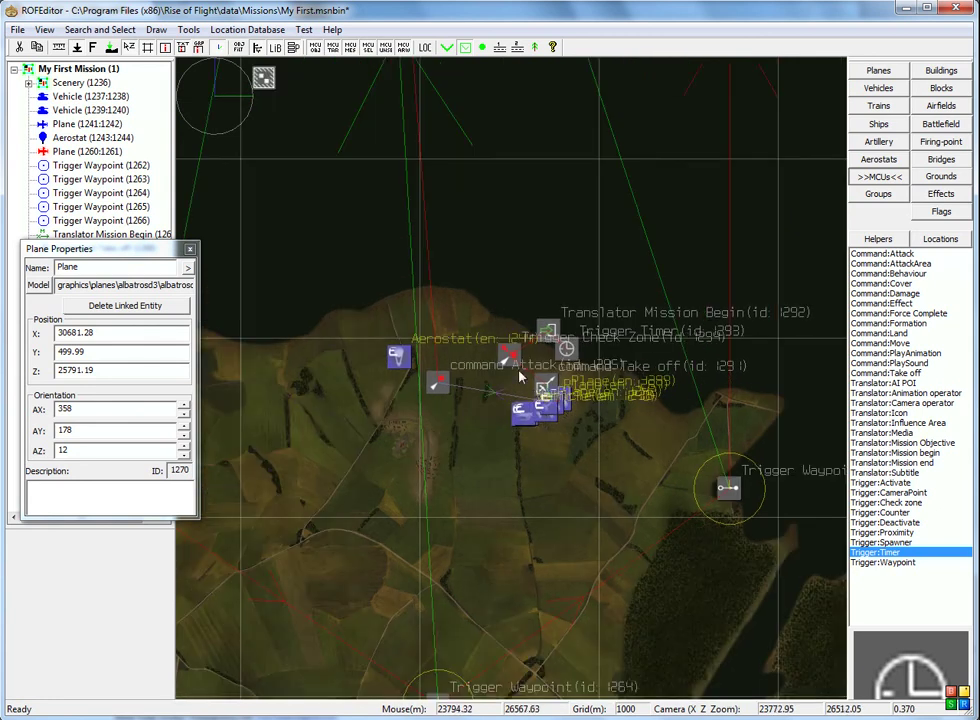
scroll(516, 314, down, 5)
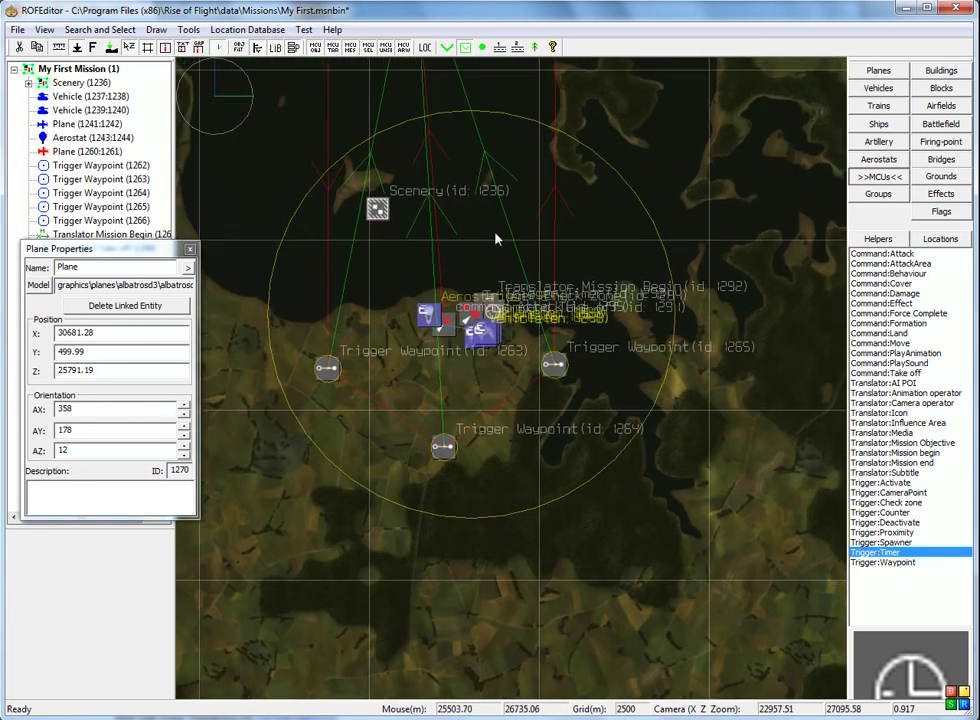
key(Up)
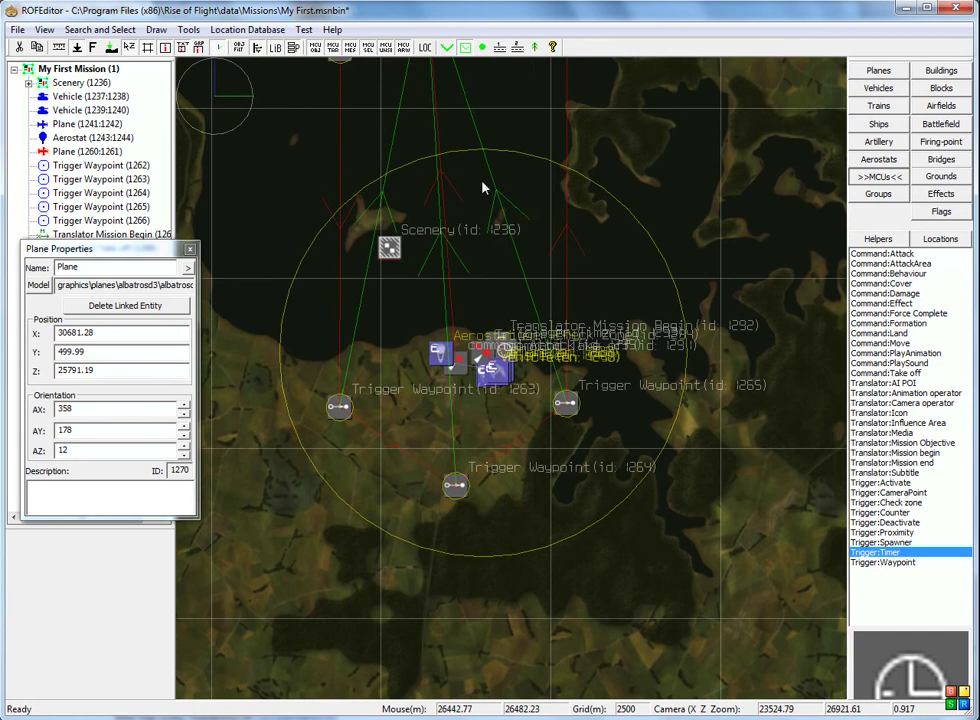